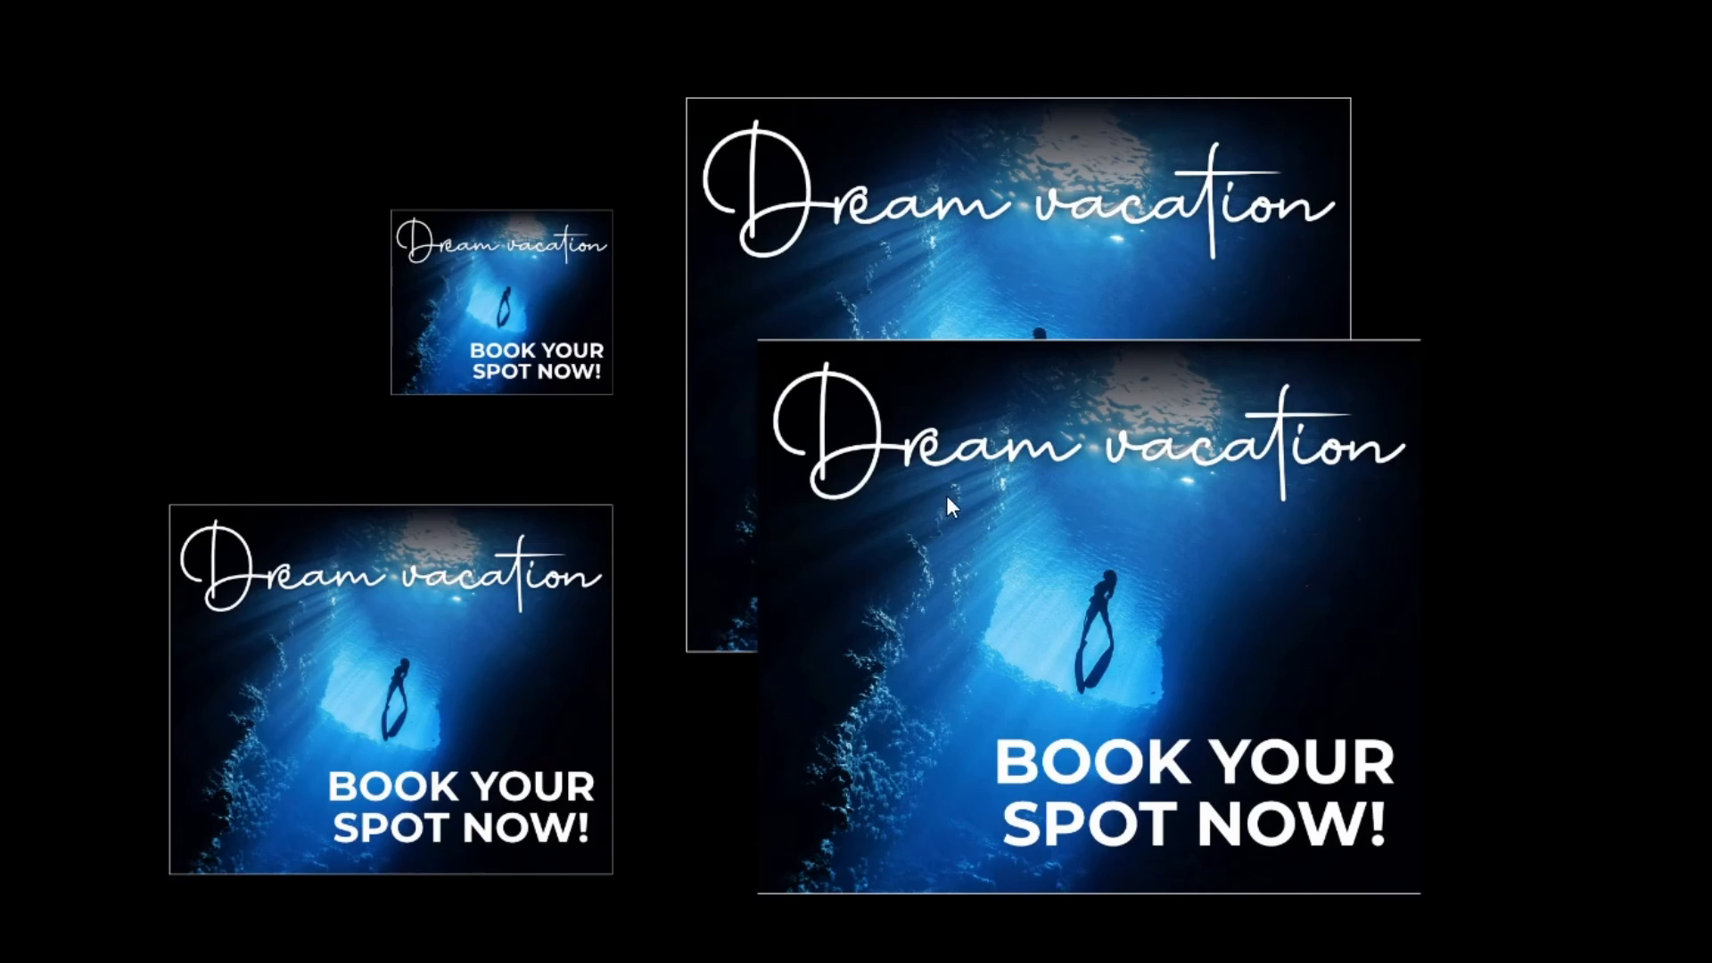
- Move the four Dream vacation images together off the black artboard onto the empty pasteboard beside it
left_click_drag(945, 495, 951, 545)
left_click(1458, 341)
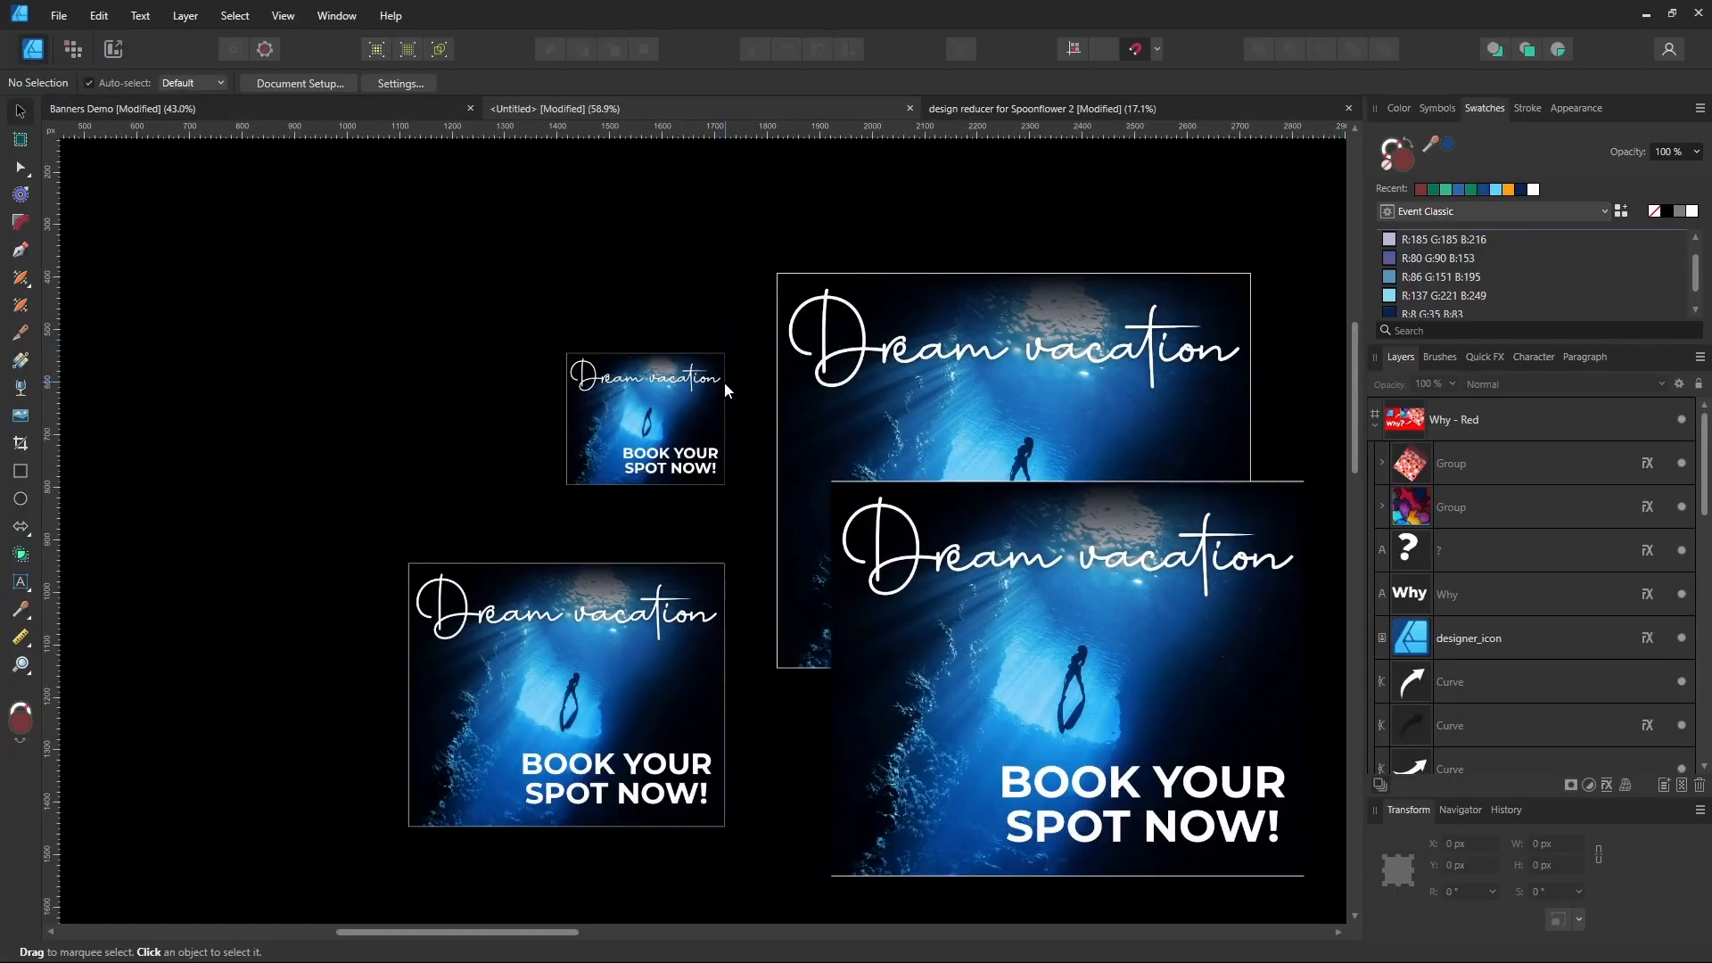
scroll(678, 374, "down", 5)
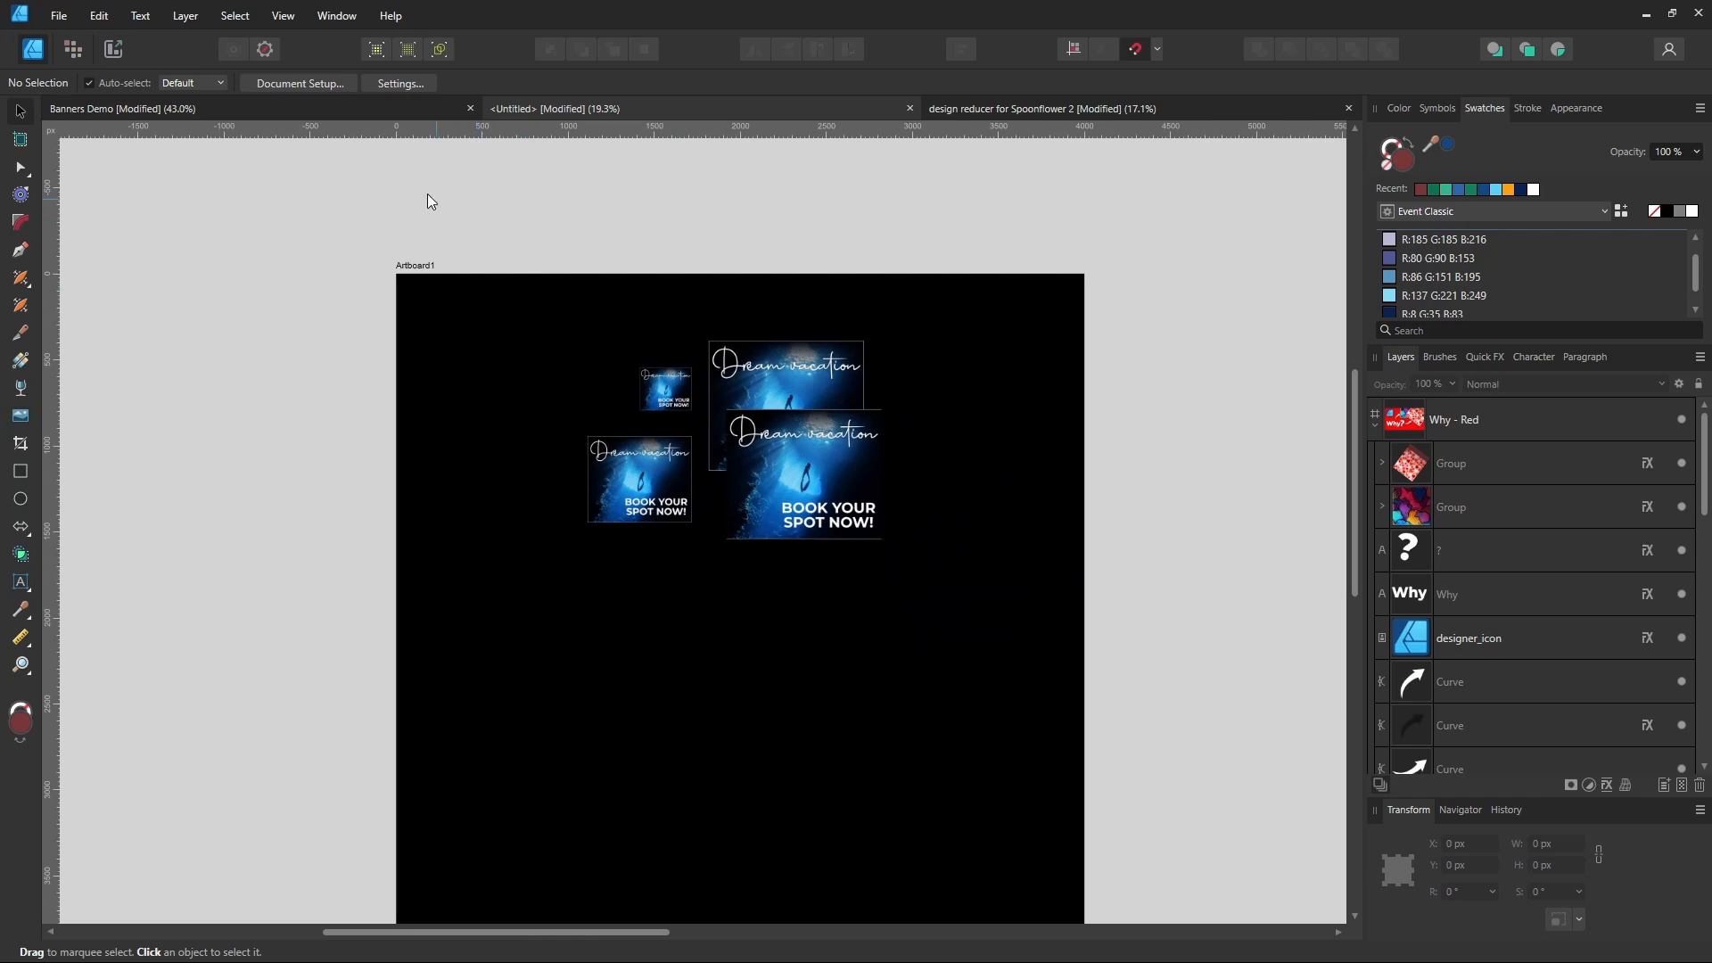
left_click_drag(543, 224, 961, 606)
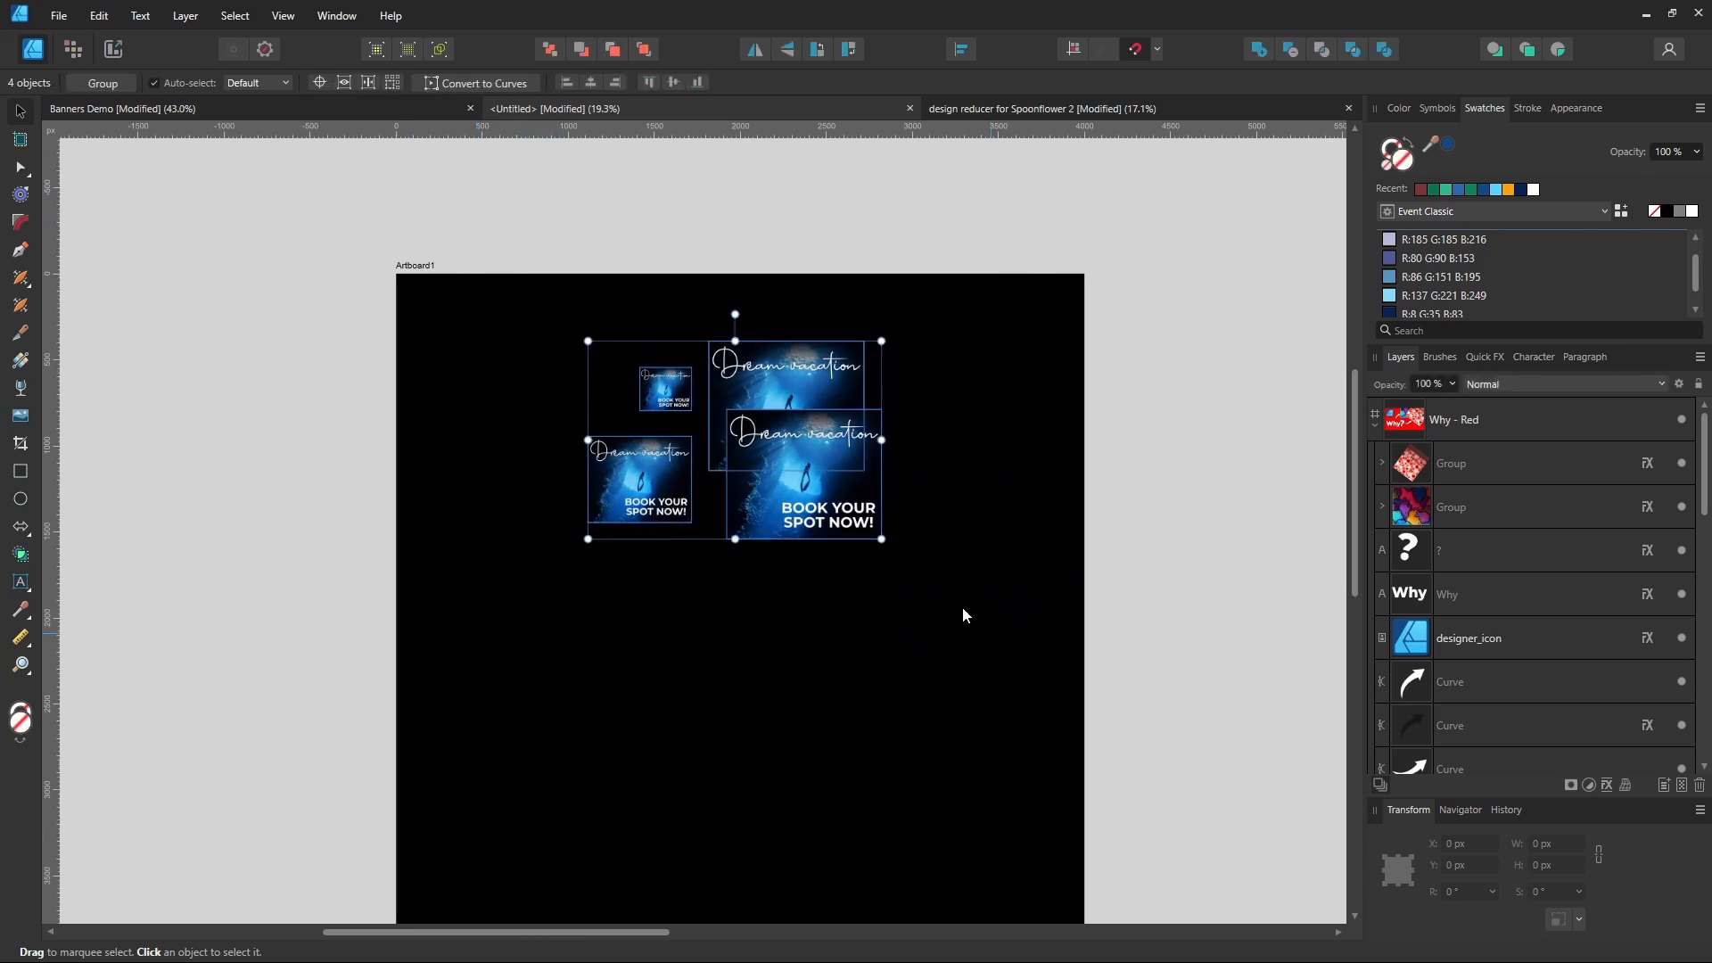
left_click_drag(841, 528, 173, 544)
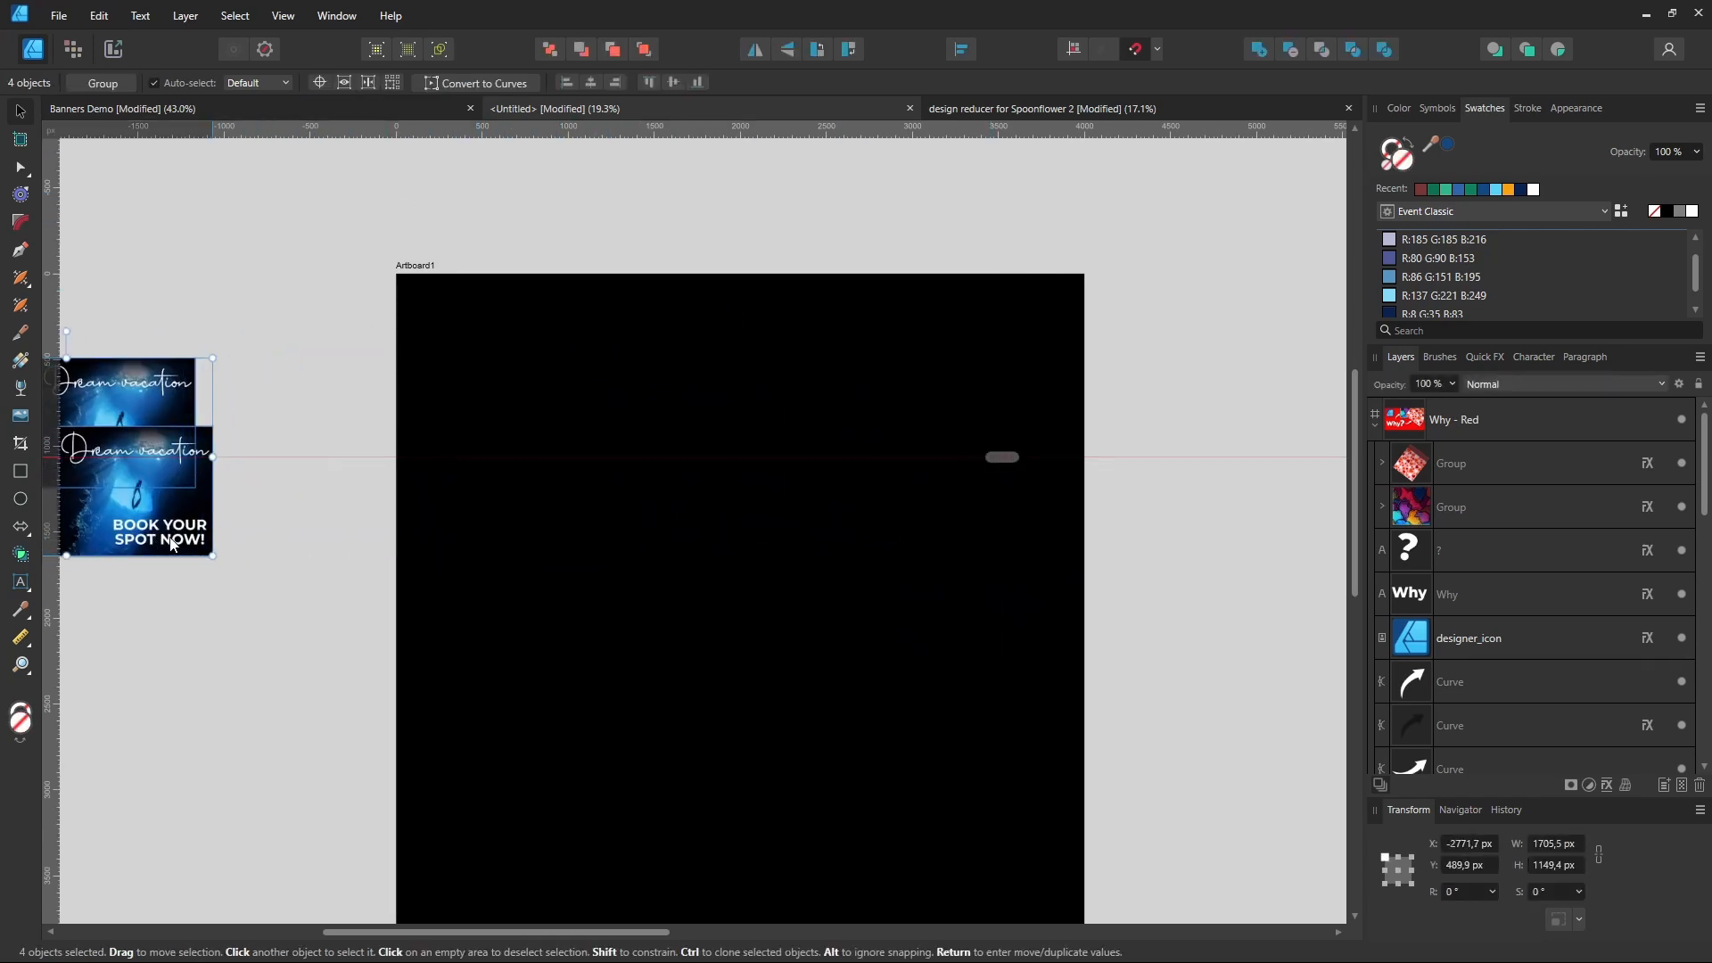
left_click(285, 606)
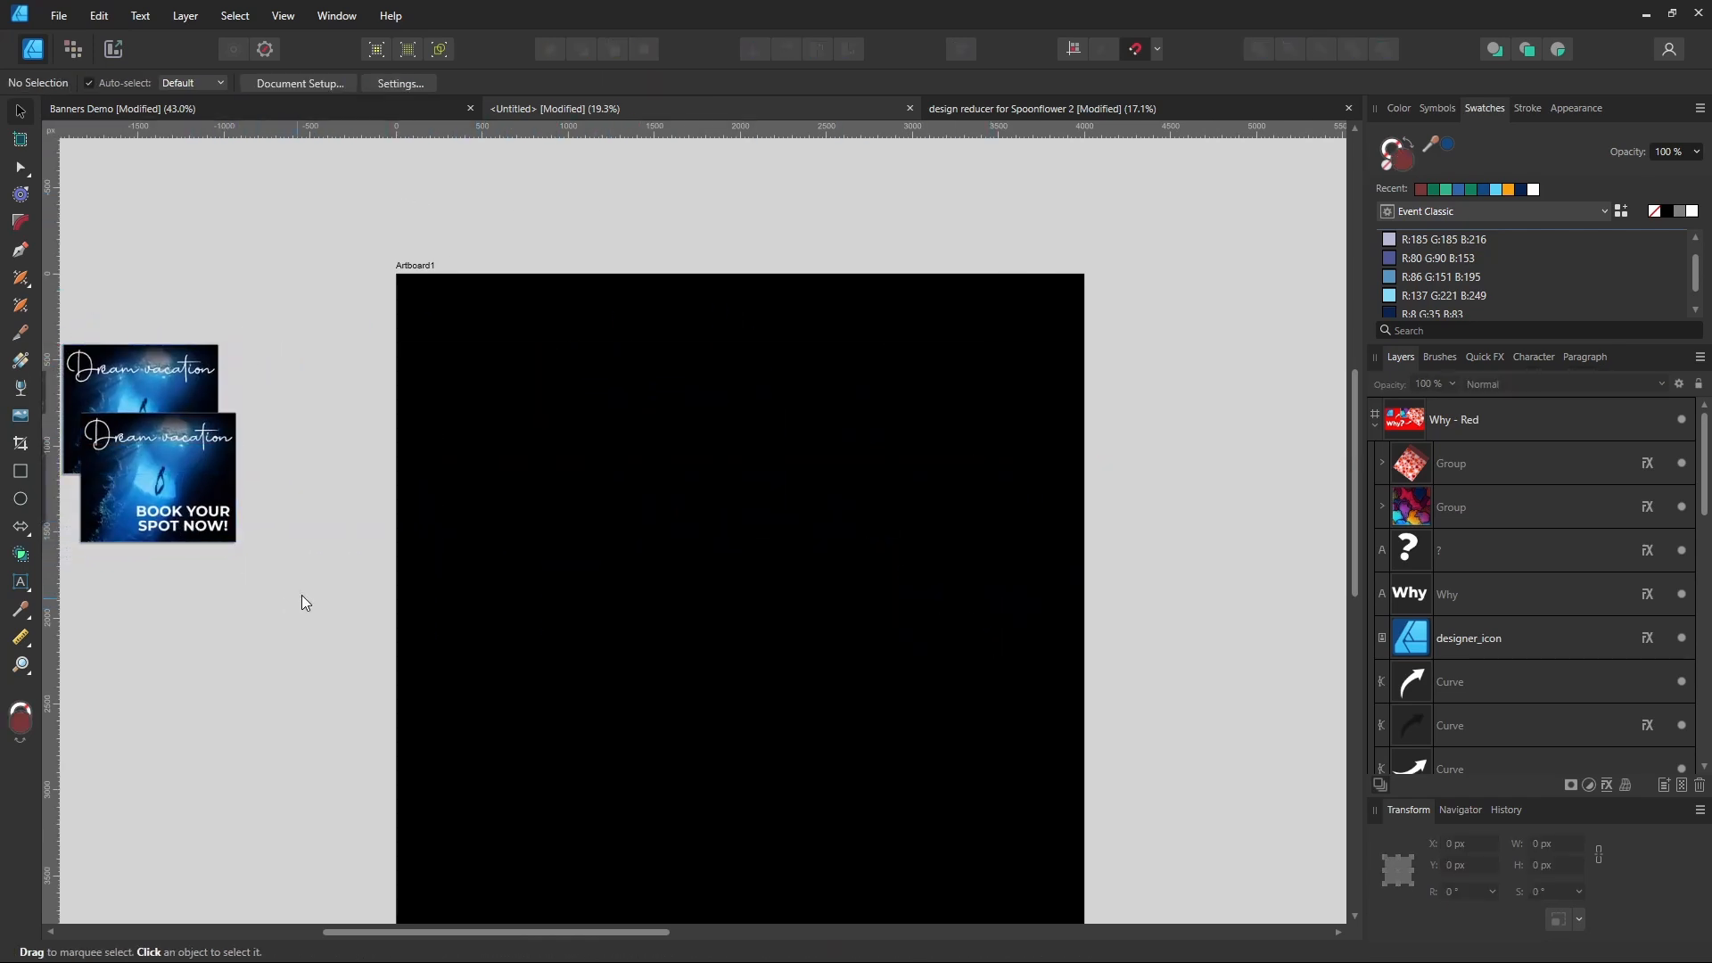
- Switch to the Banners Demo document and examine the layout of its banner artboards
left_click(135, 107)
scroll(878, 726, "down", 1)
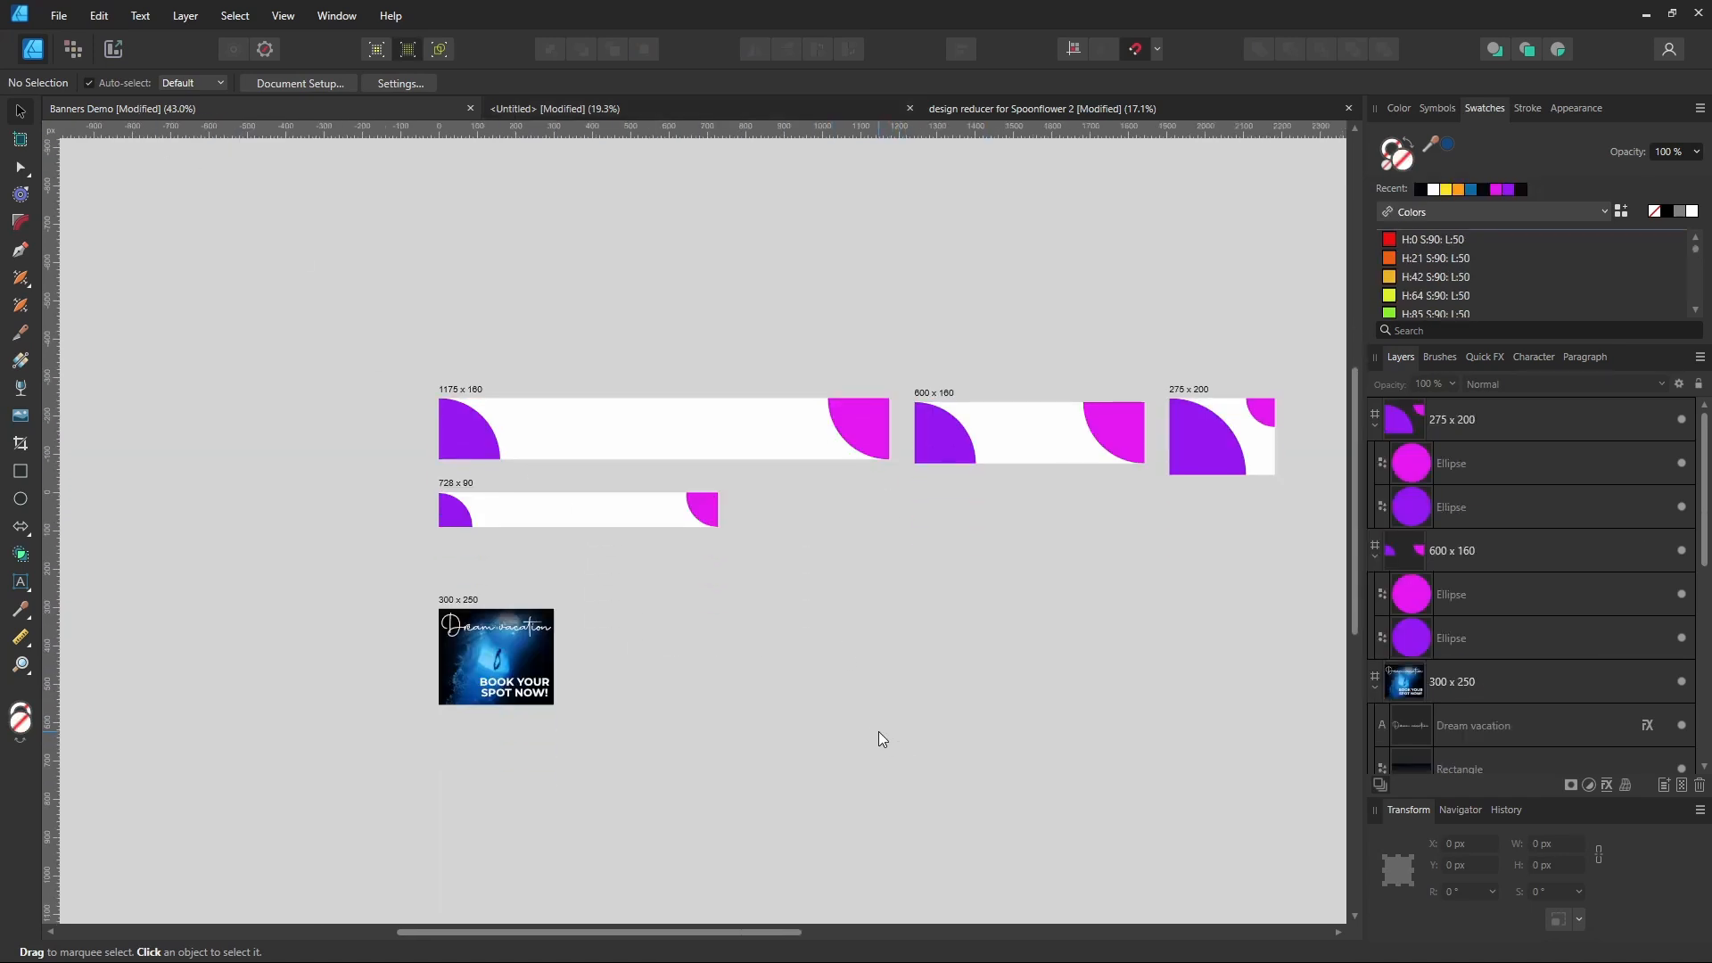
scroll(880, 732, "down", 1)
scroll(956, 619, "up", 1)
scroll(1141, 512, "up", 2)
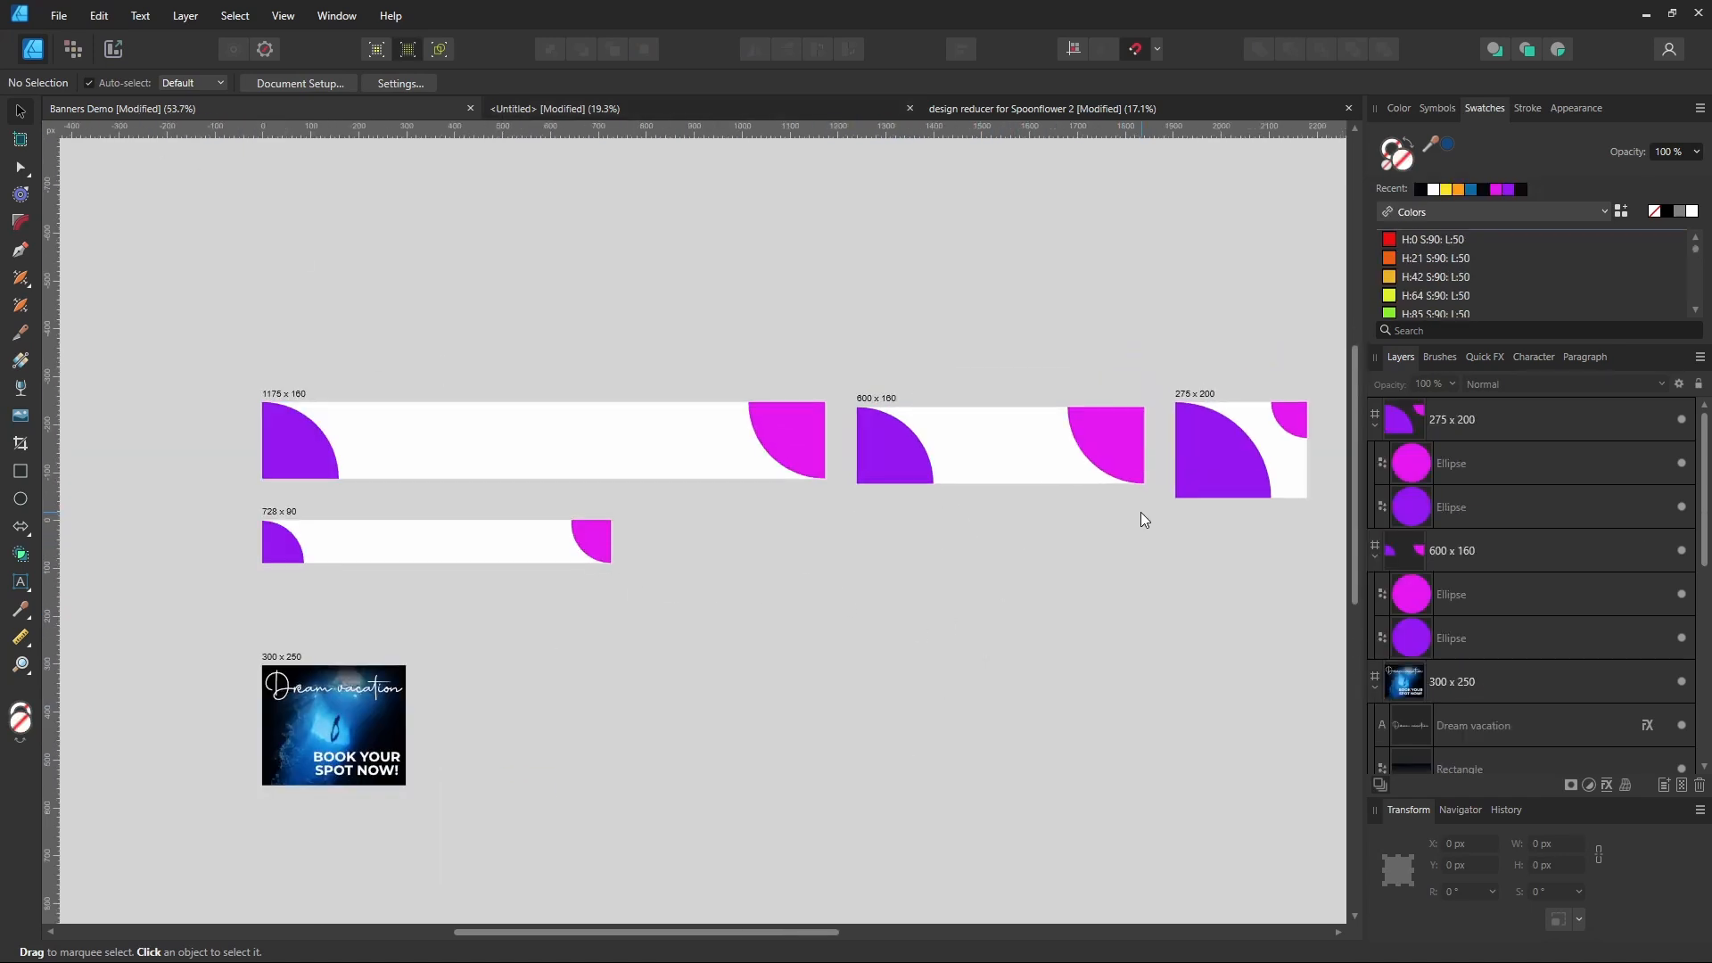
scroll(731, 521, "down", 1)
scroll(647, 528, "down", 1)
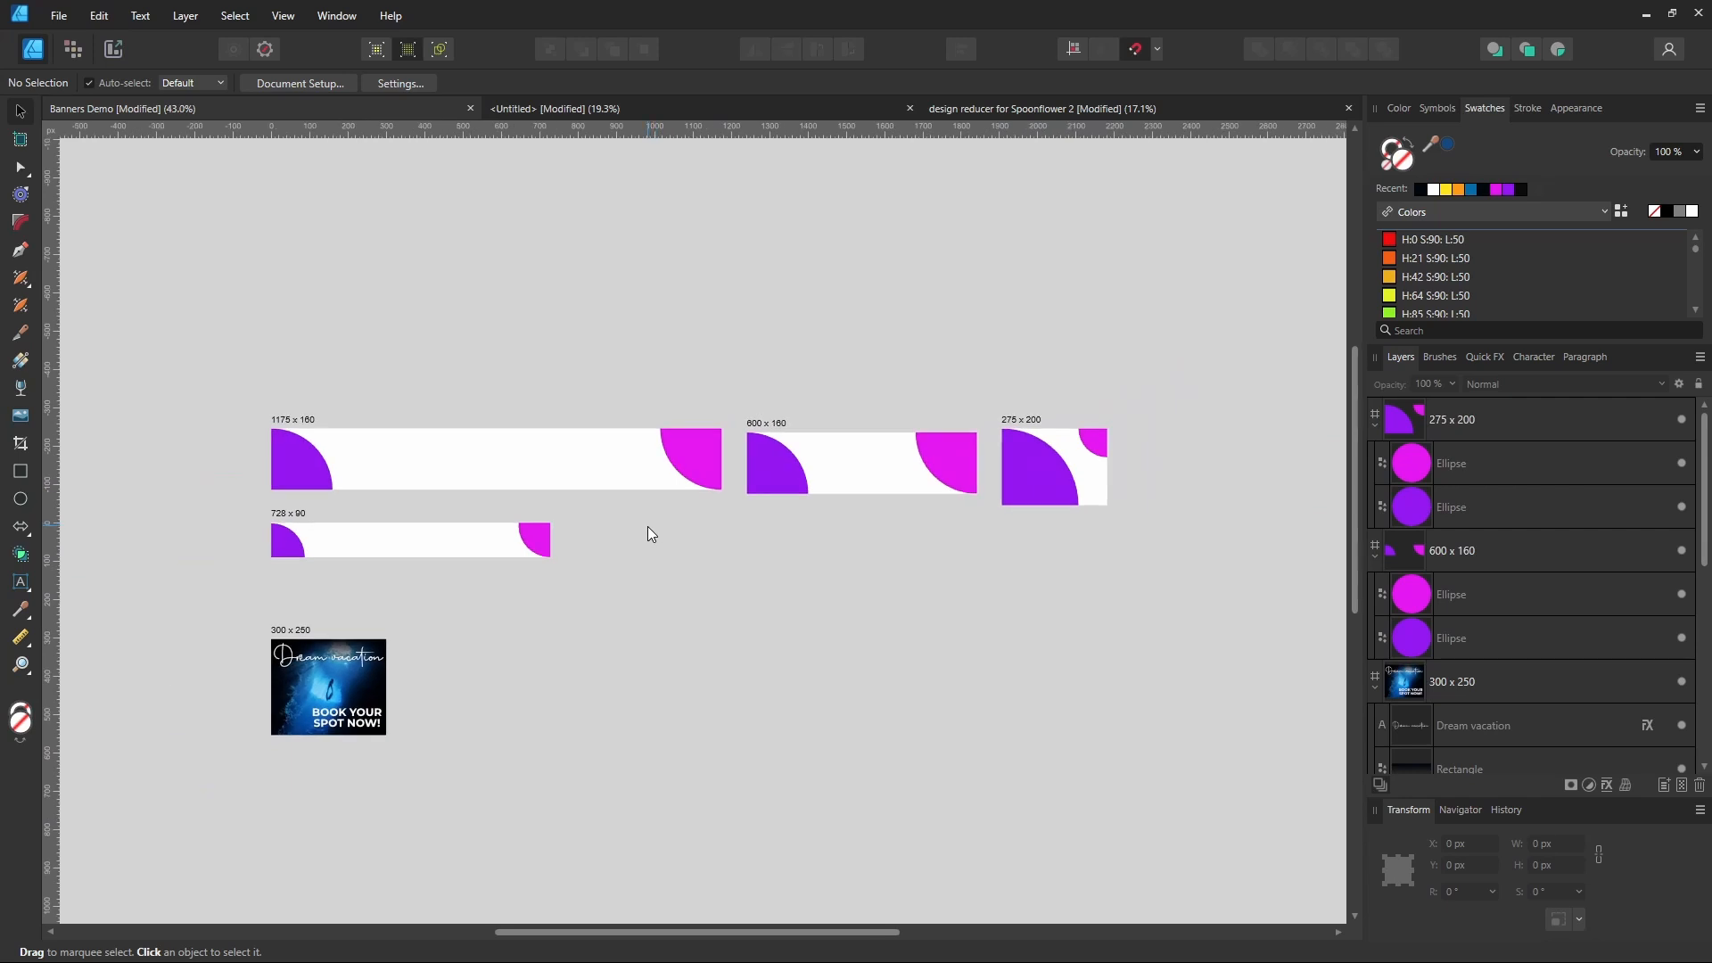
scroll(761, 510, "up", 1)
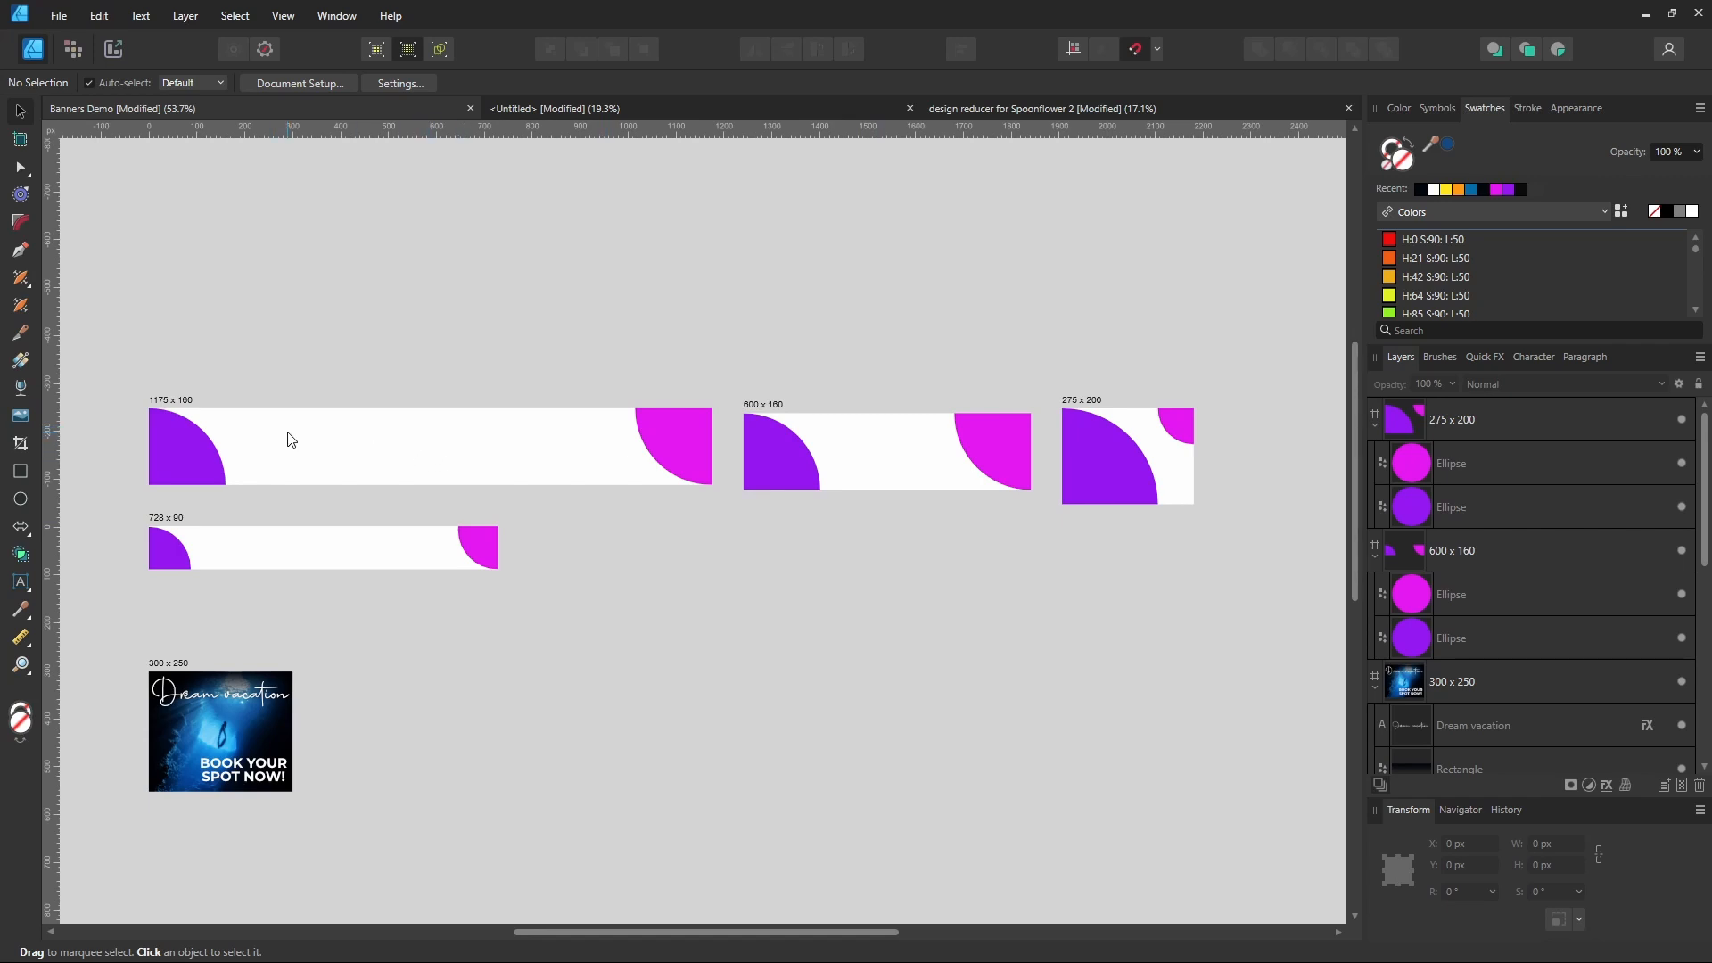
- Fill the 1175 x 160, 600 x 160, 275 x 200 and 728 x 90 artboards with black
left_click(186, 402)
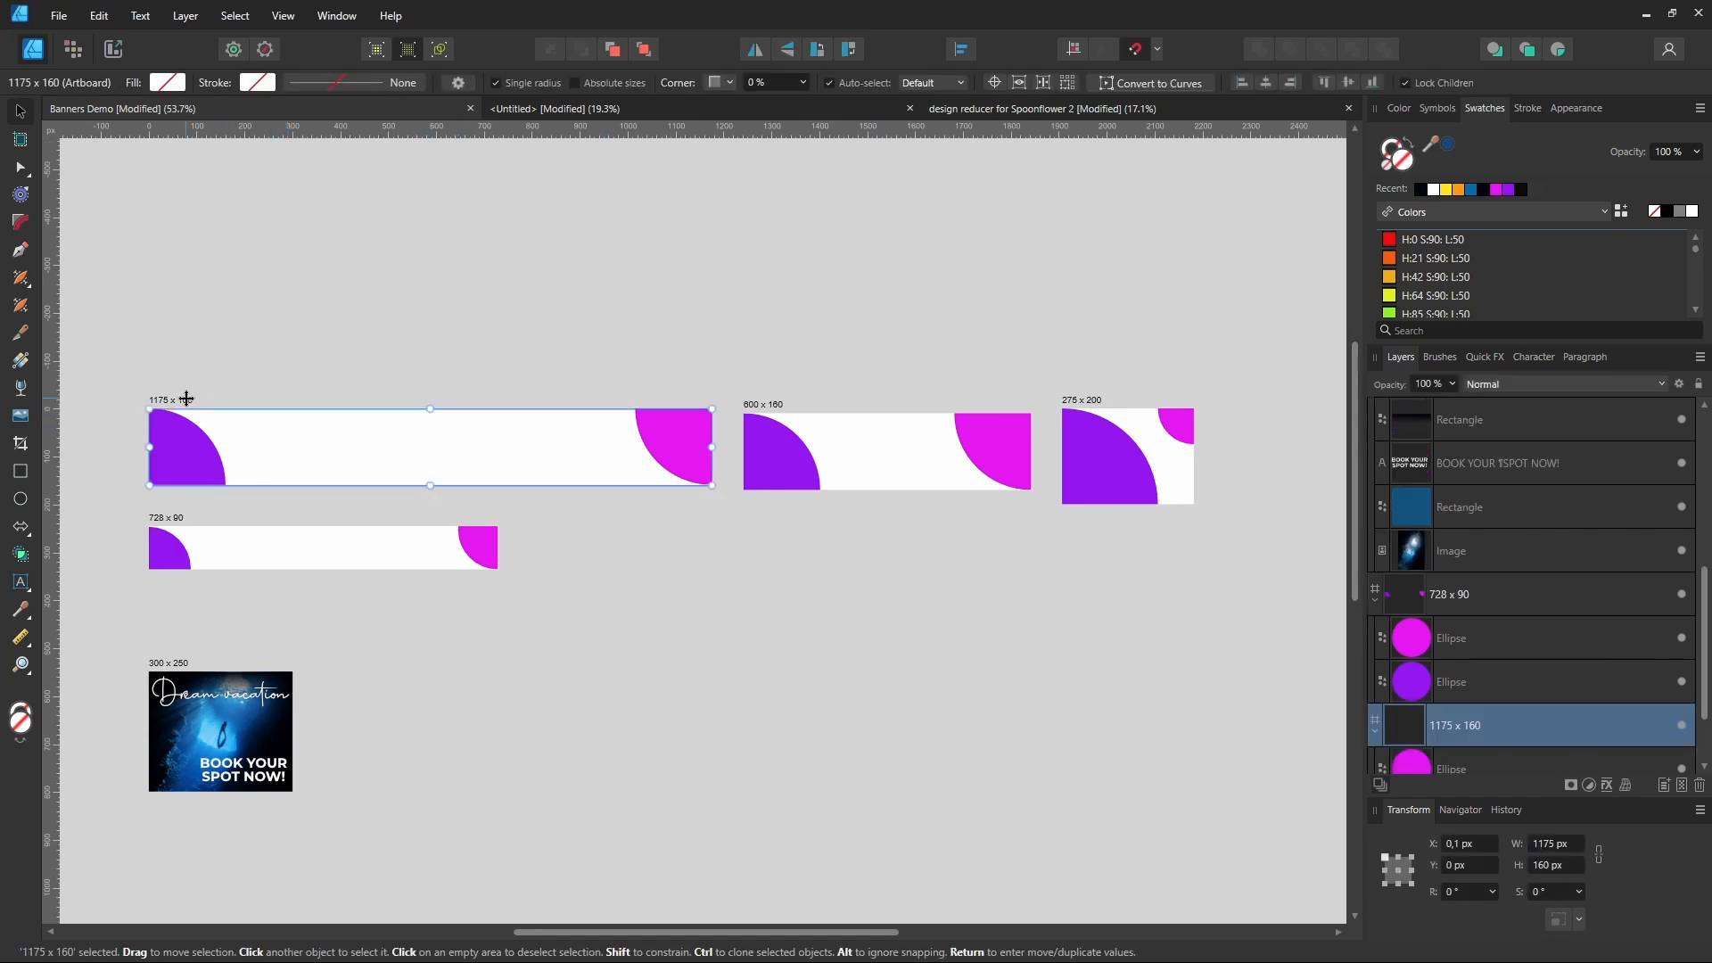
left_click(1521, 190)
left_click(772, 401)
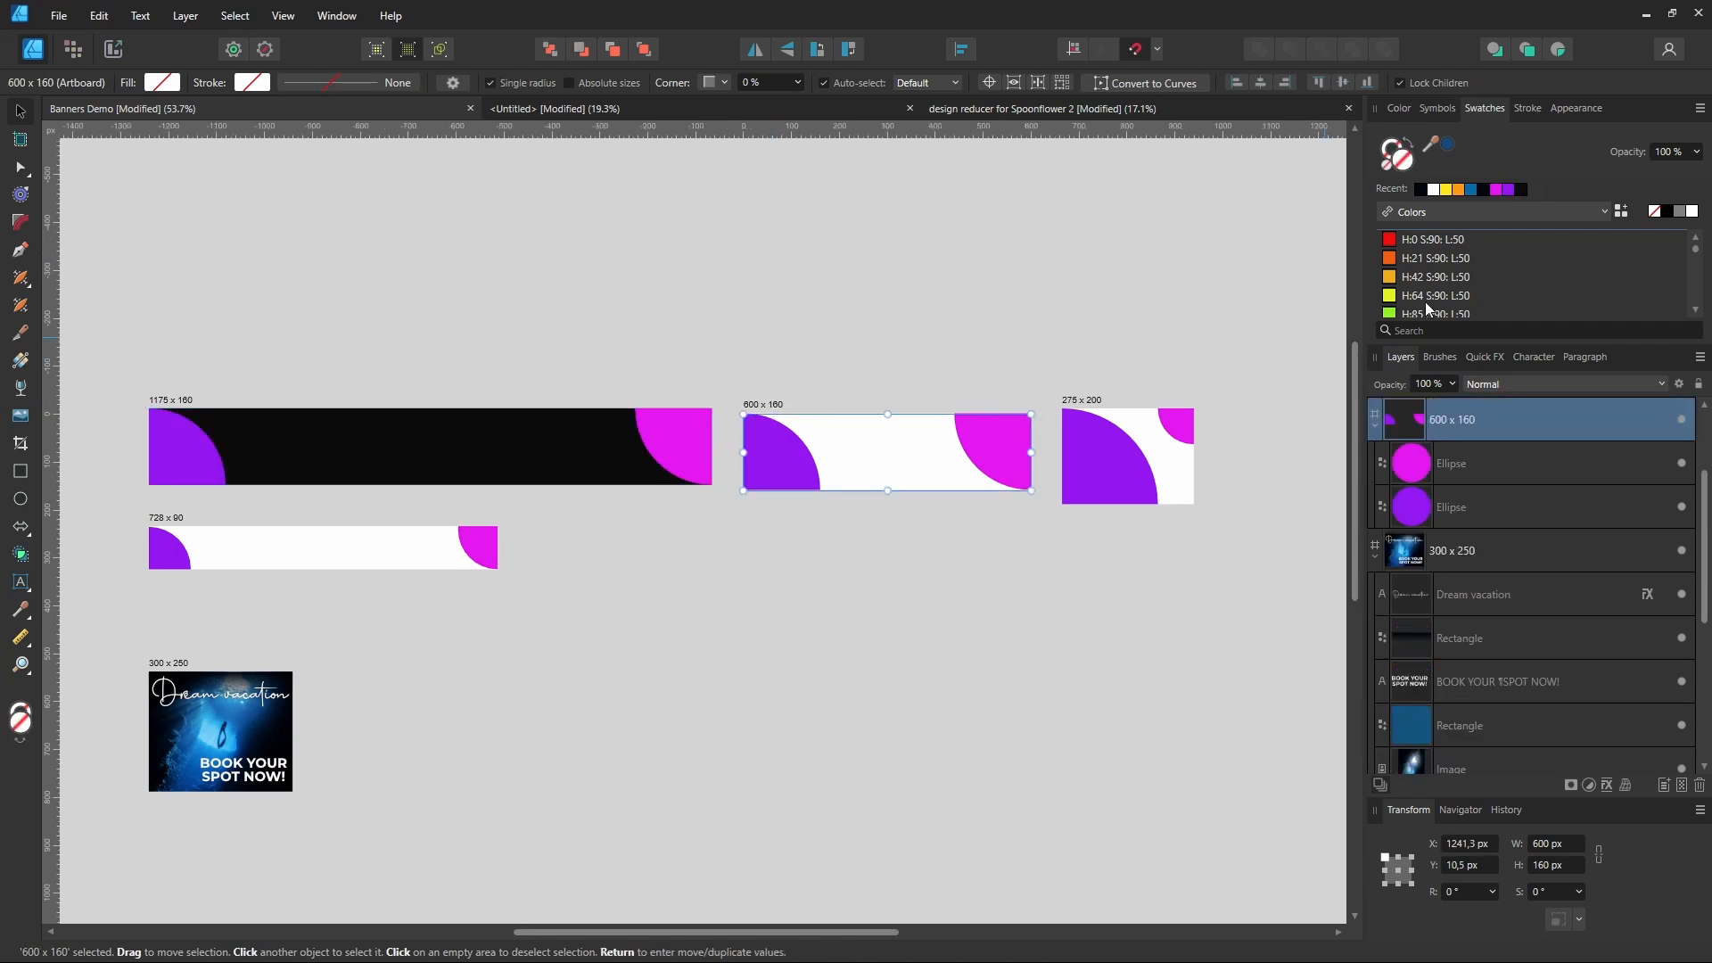
left_click(1521, 191)
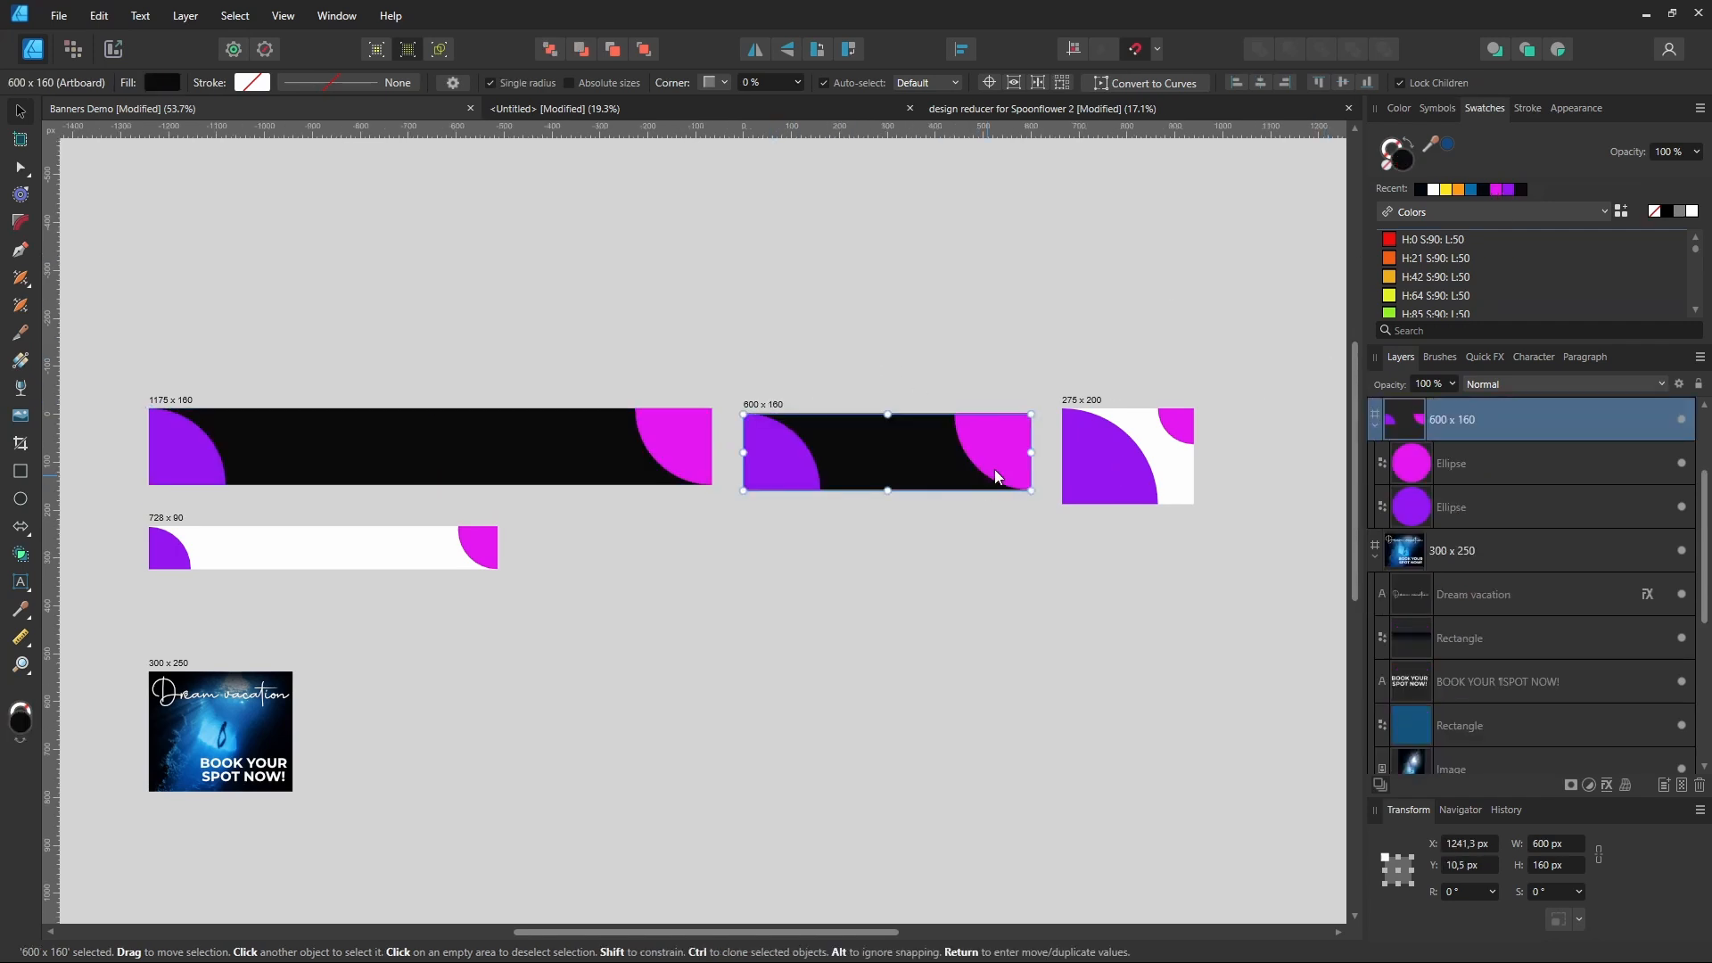
left_click(1078, 401)
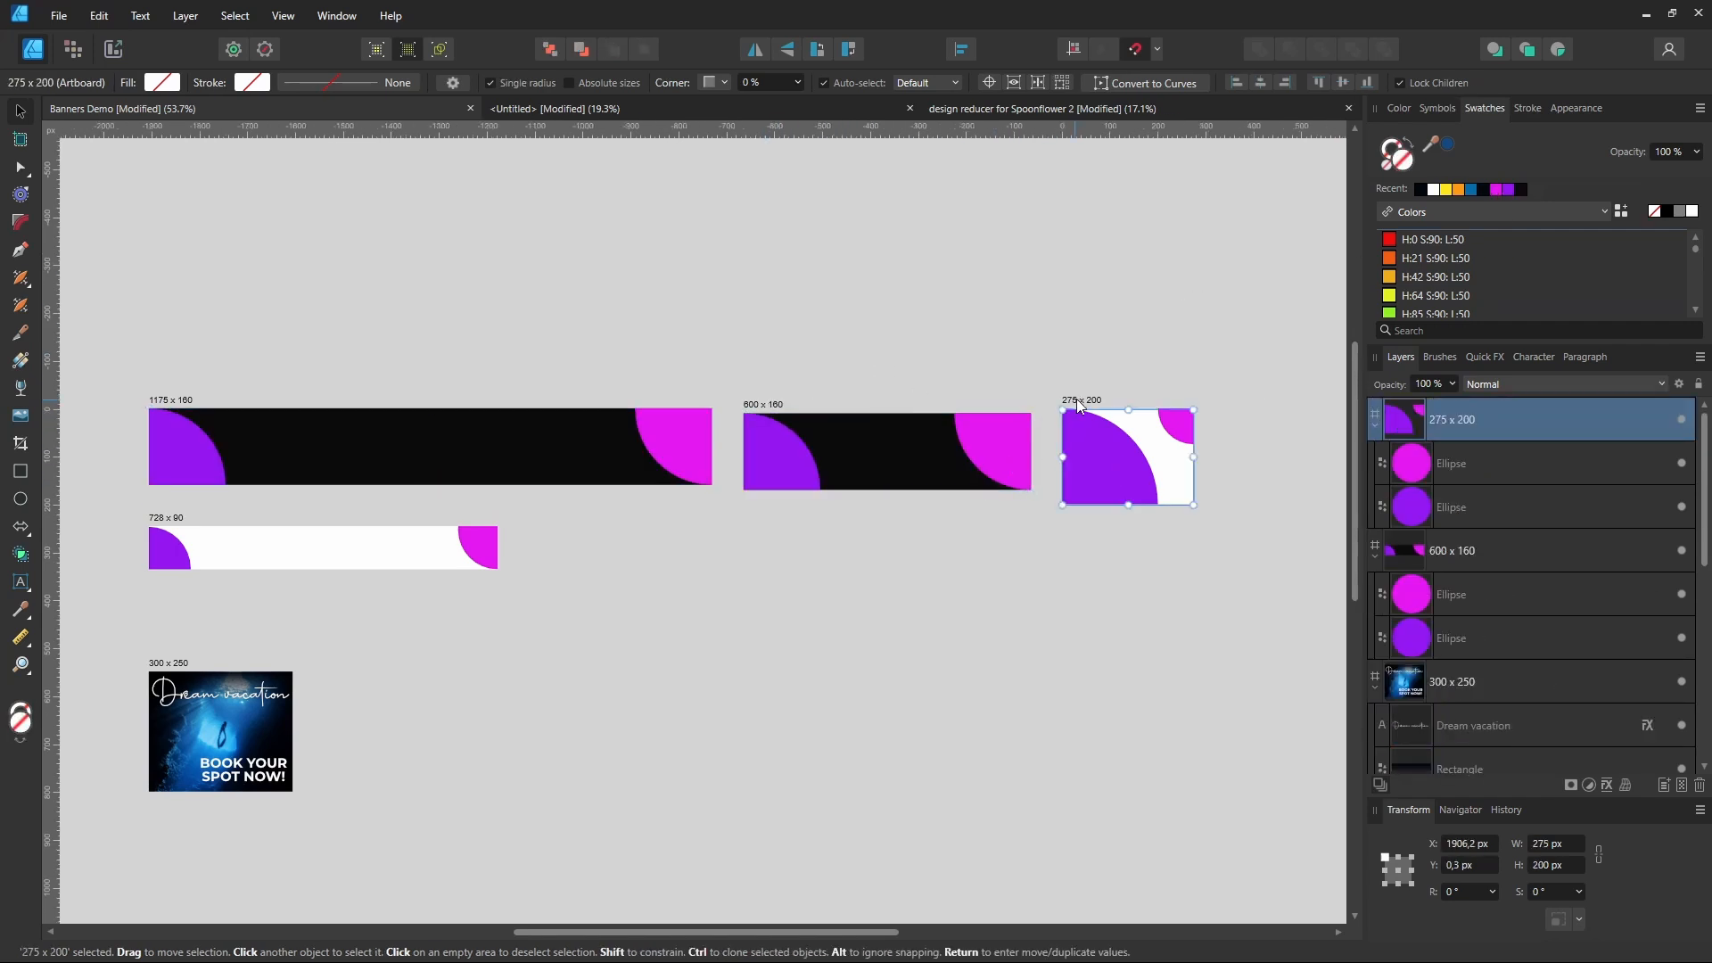
left_click(1521, 189)
left_click(169, 518)
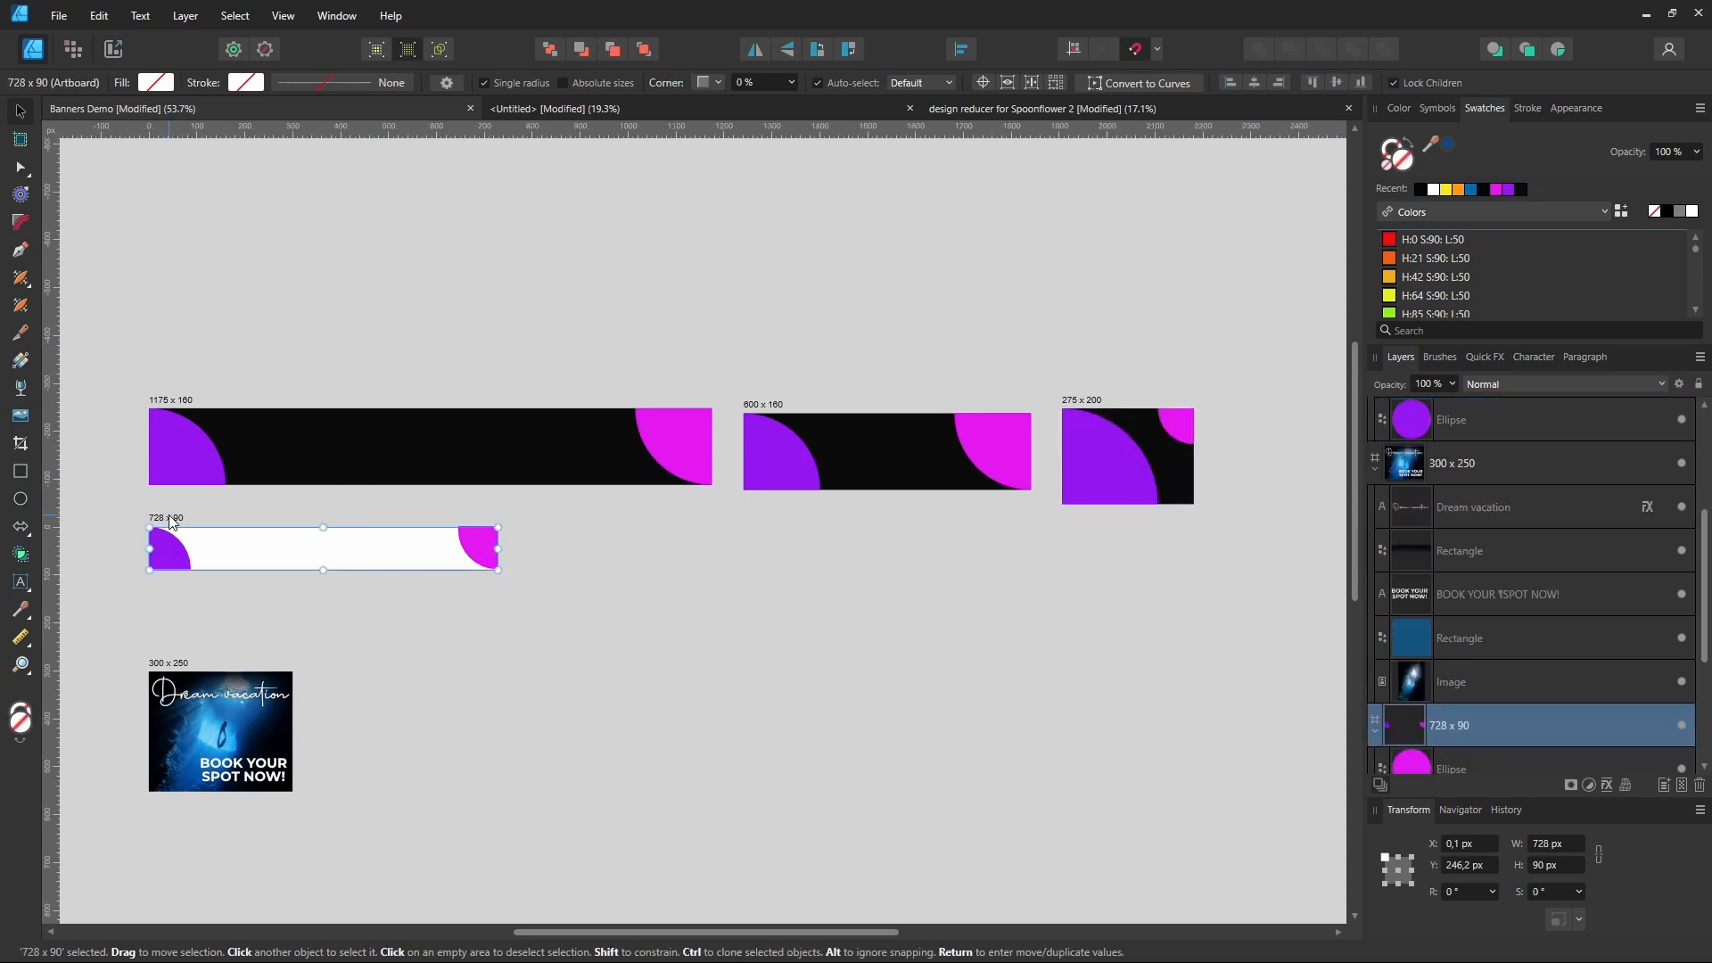
left_click(1522, 190)
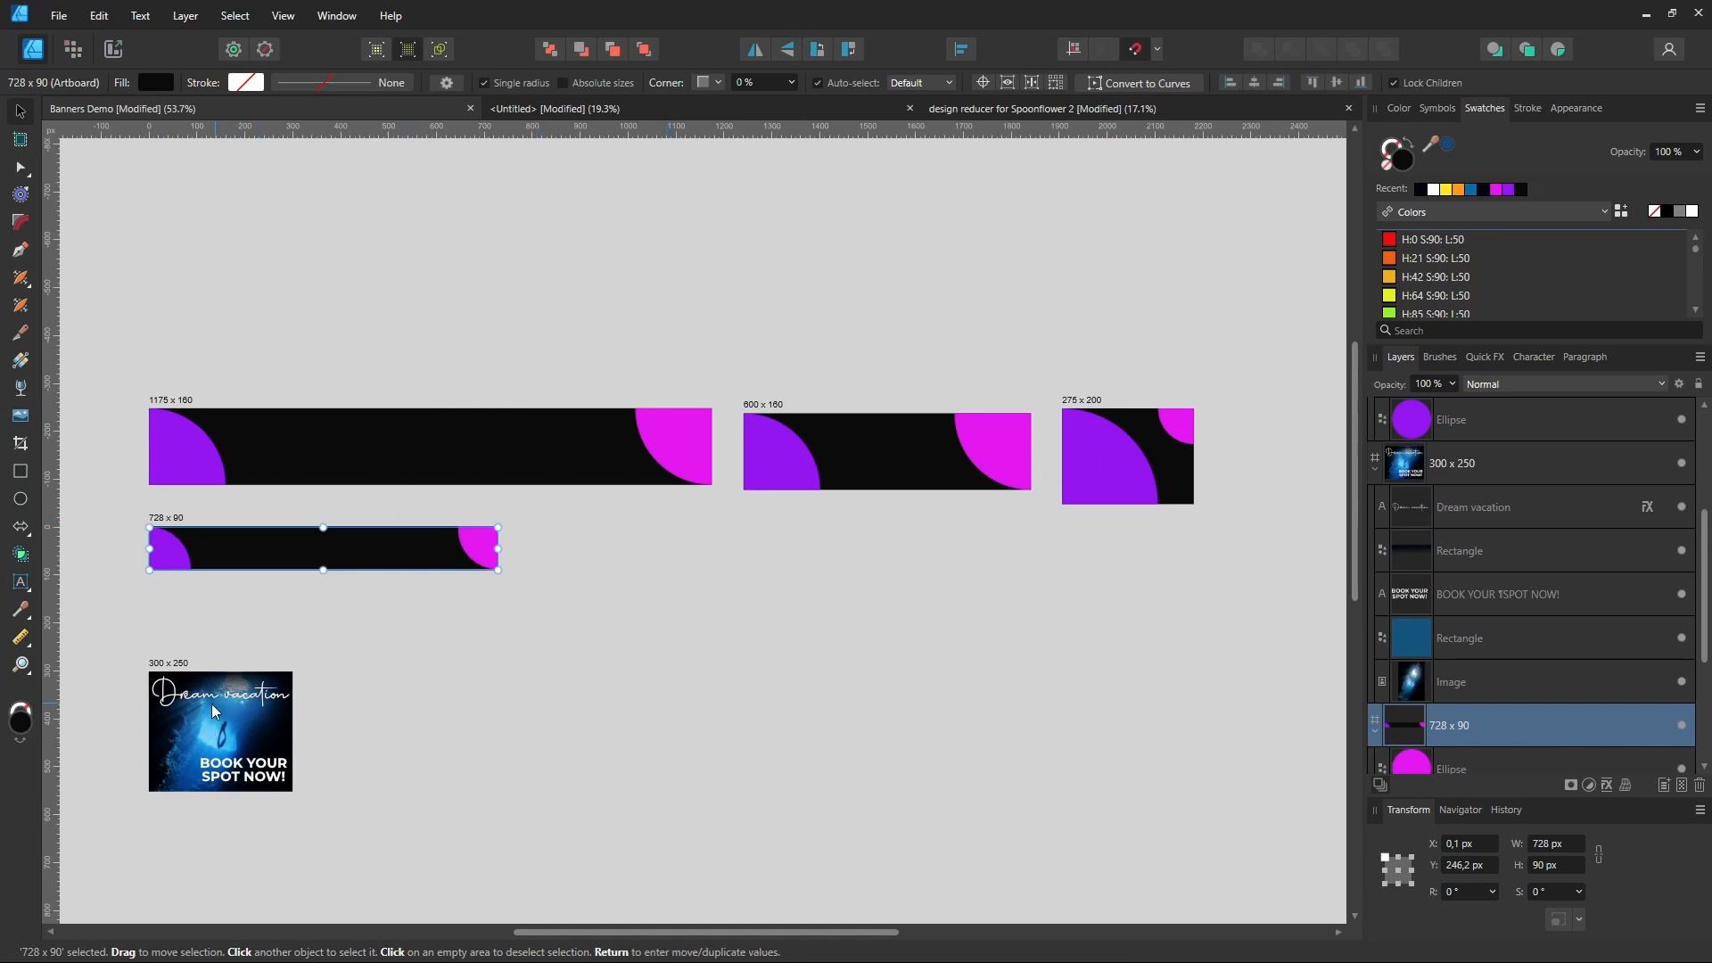
left_click(635, 583)
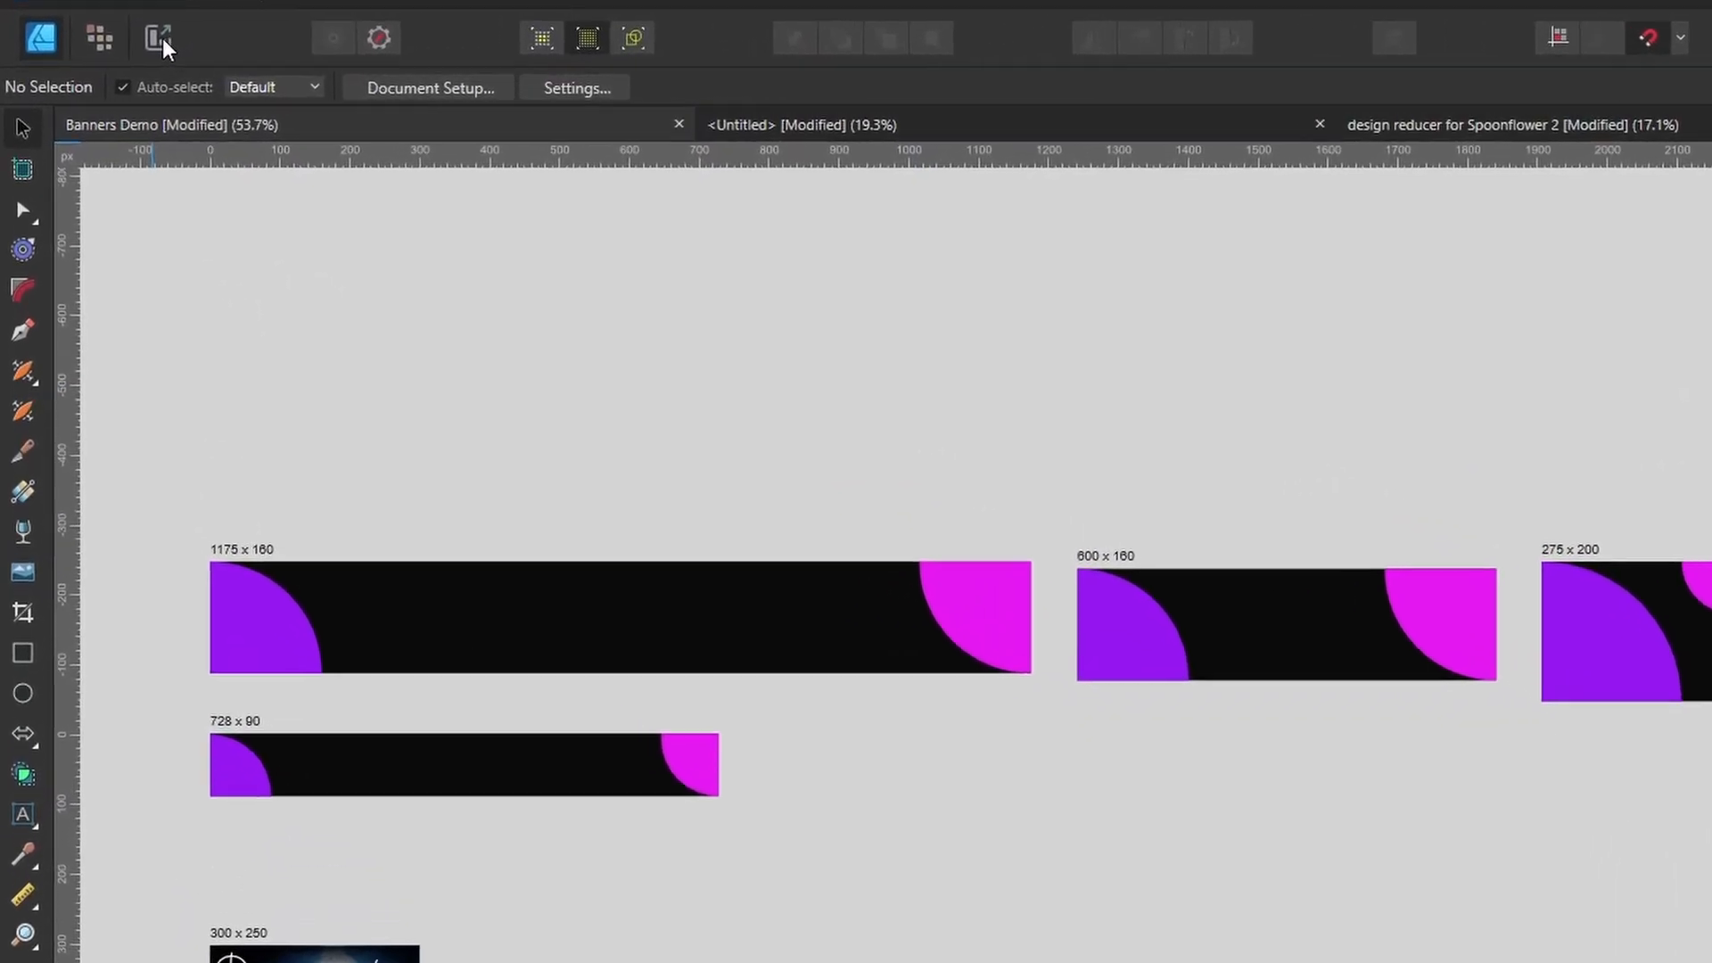
- In the Export Persona, exclude the 300 x 250 slice from export and include 275 x 200, 600 x 160, 728 x 90 and 1175 x 160
left_click(161, 39)
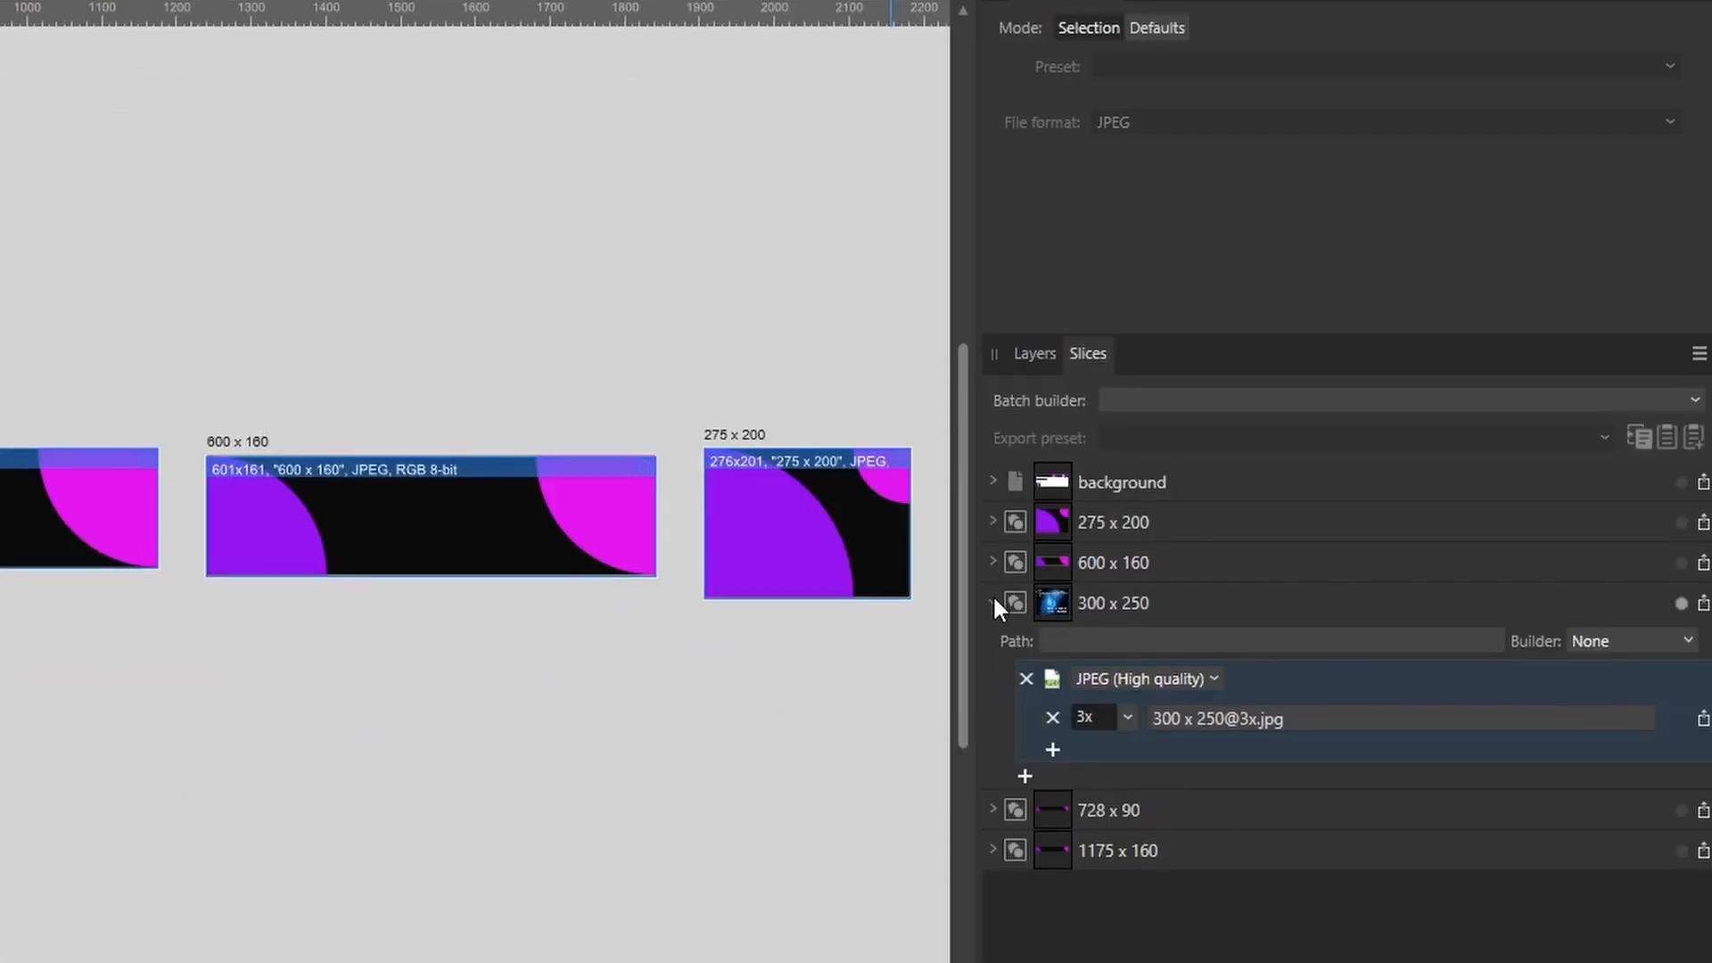
left_click(994, 603)
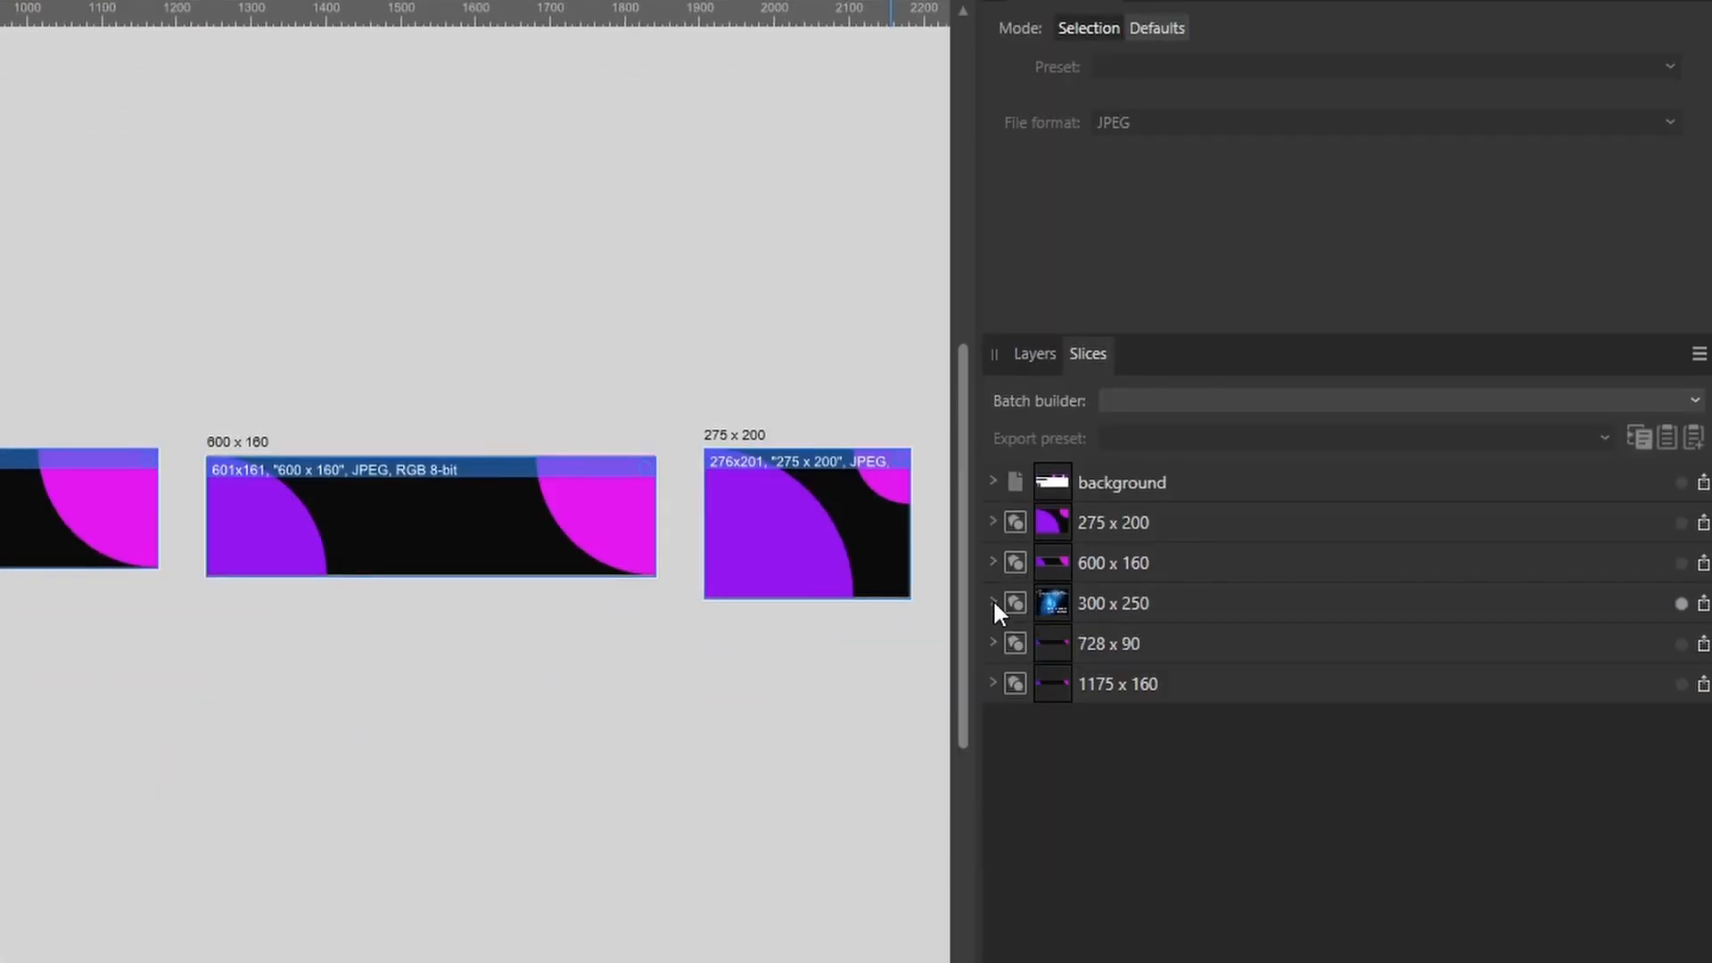
left_click(1682, 606)
left_click(1682, 528)
left_click(1681, 568)
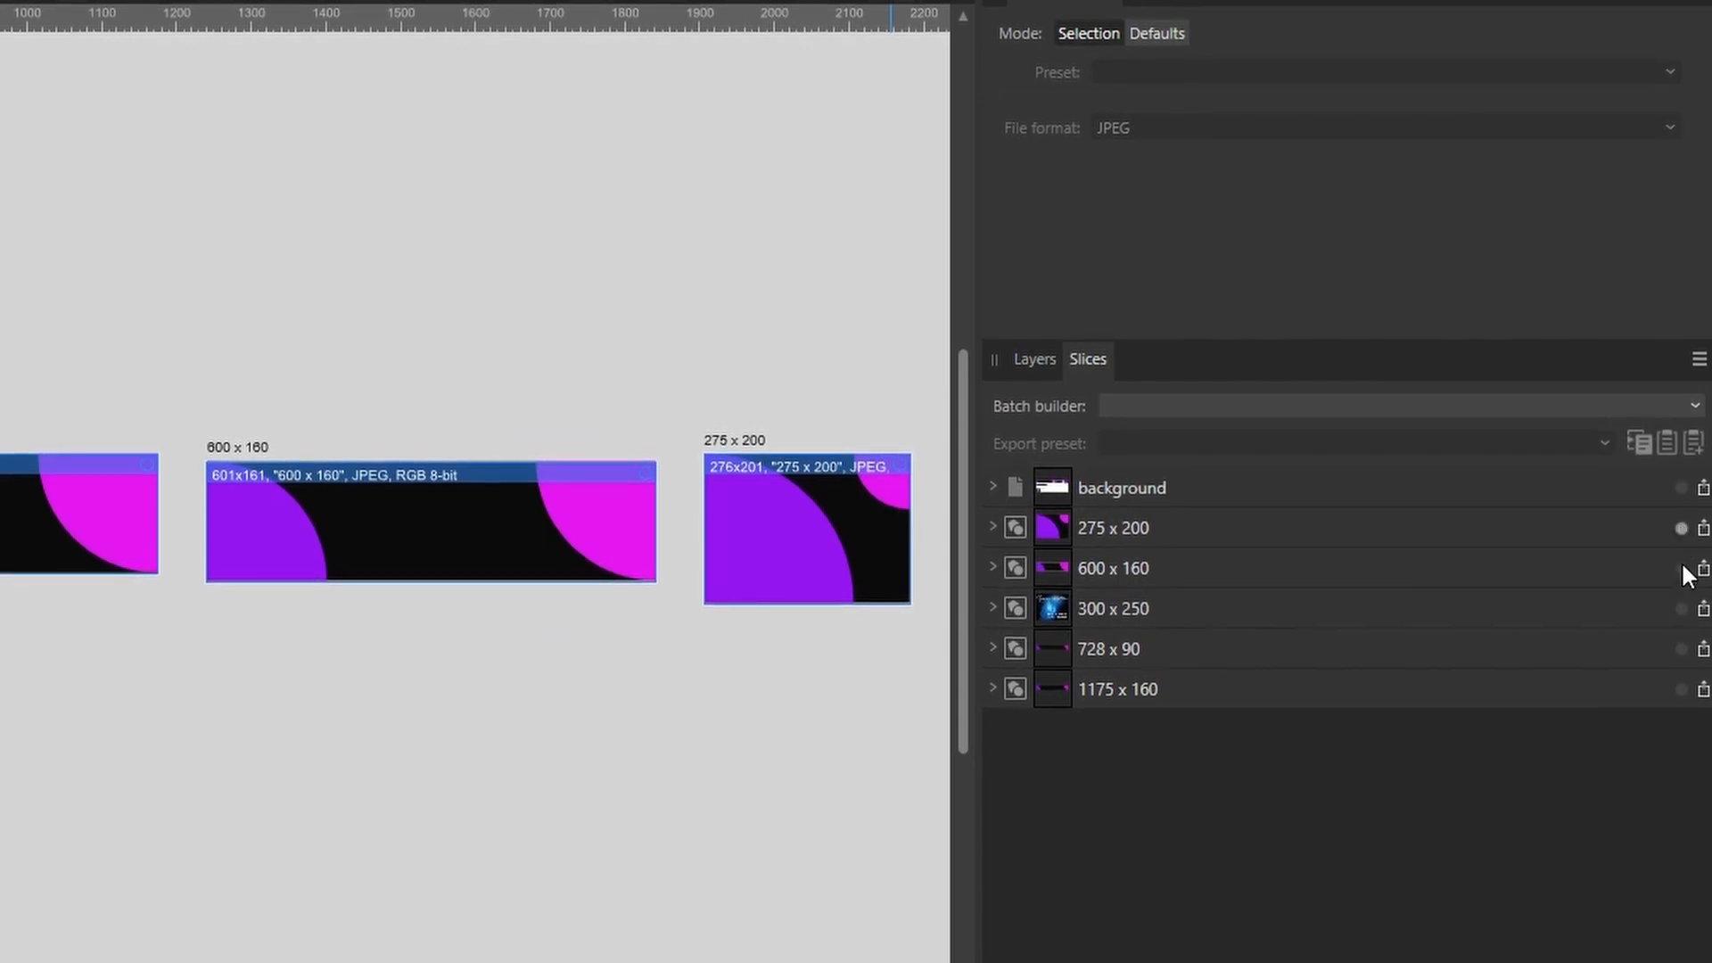
left_click(1682, 649)
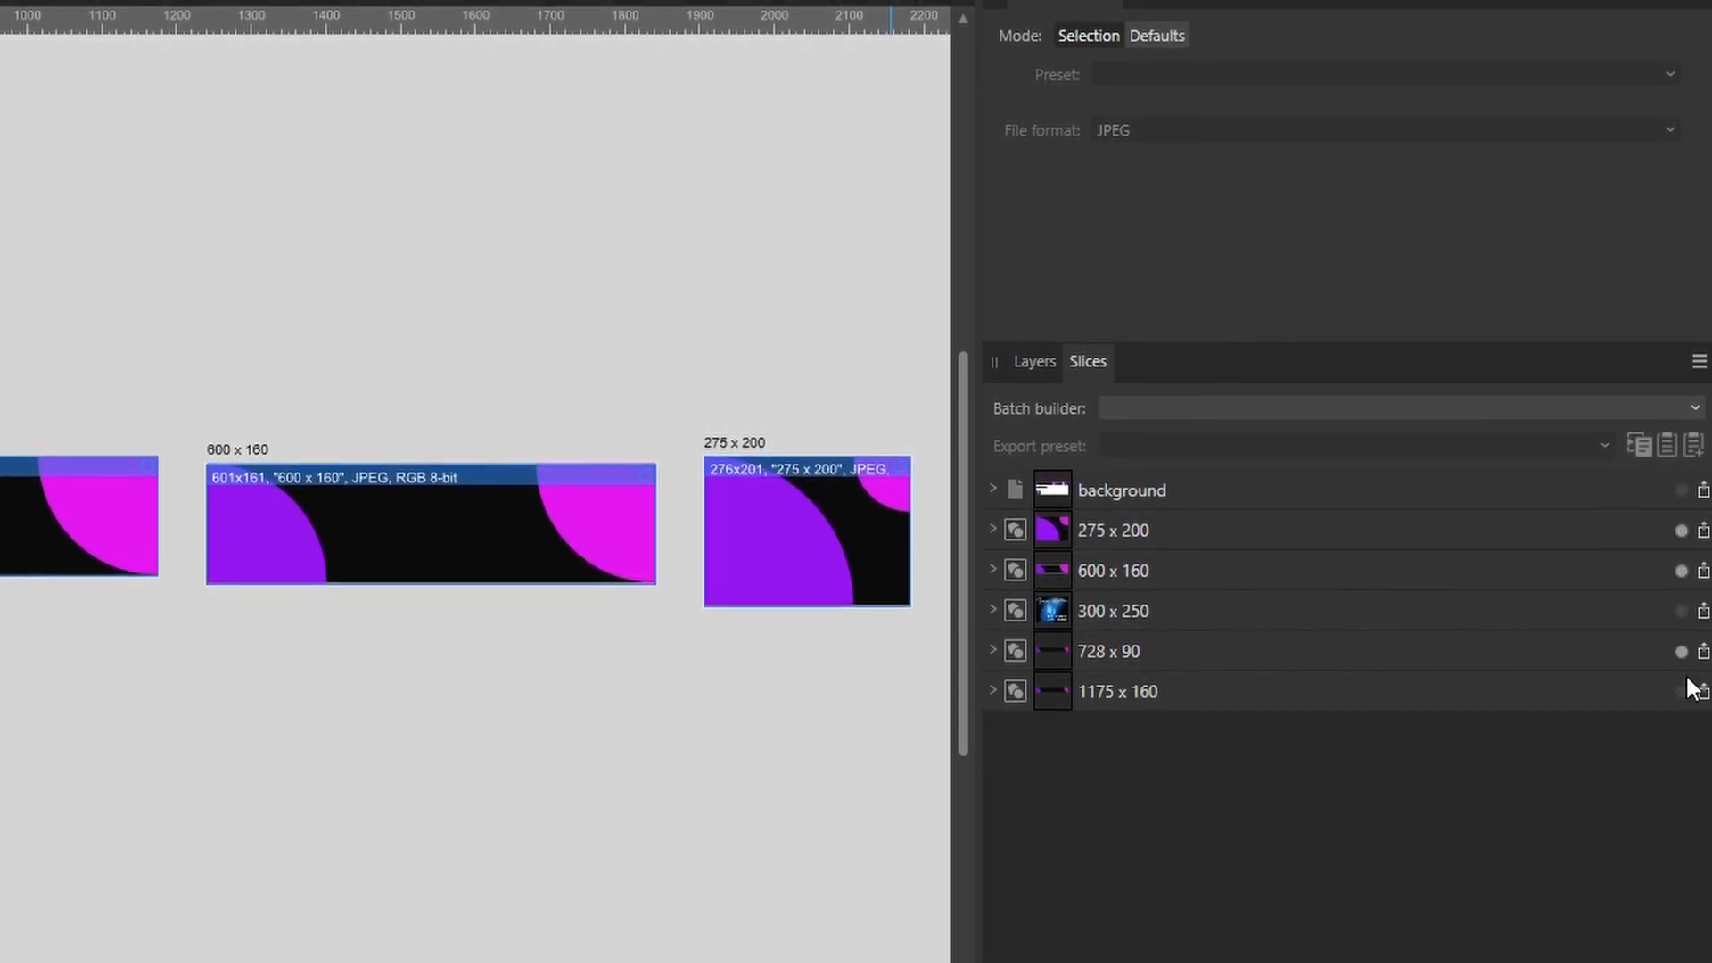
left_click(1682, 690)
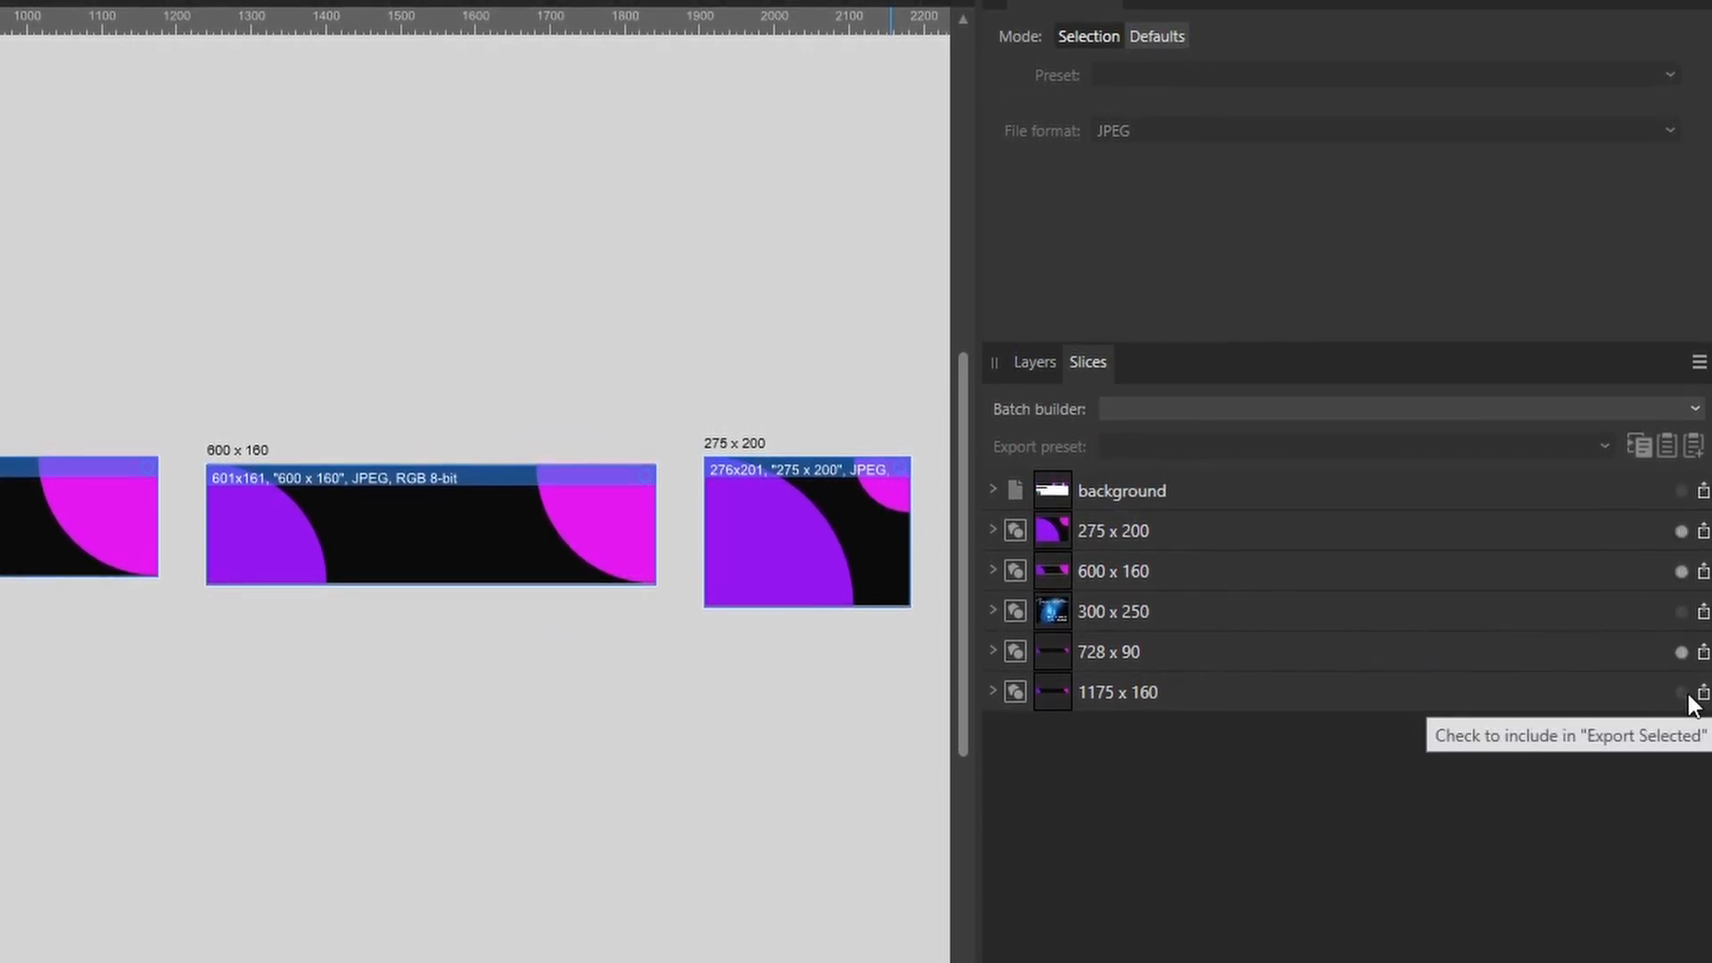
- Select the four included slices and check their export options in both the Defaults and Selection modes
left_click(1287, 533)
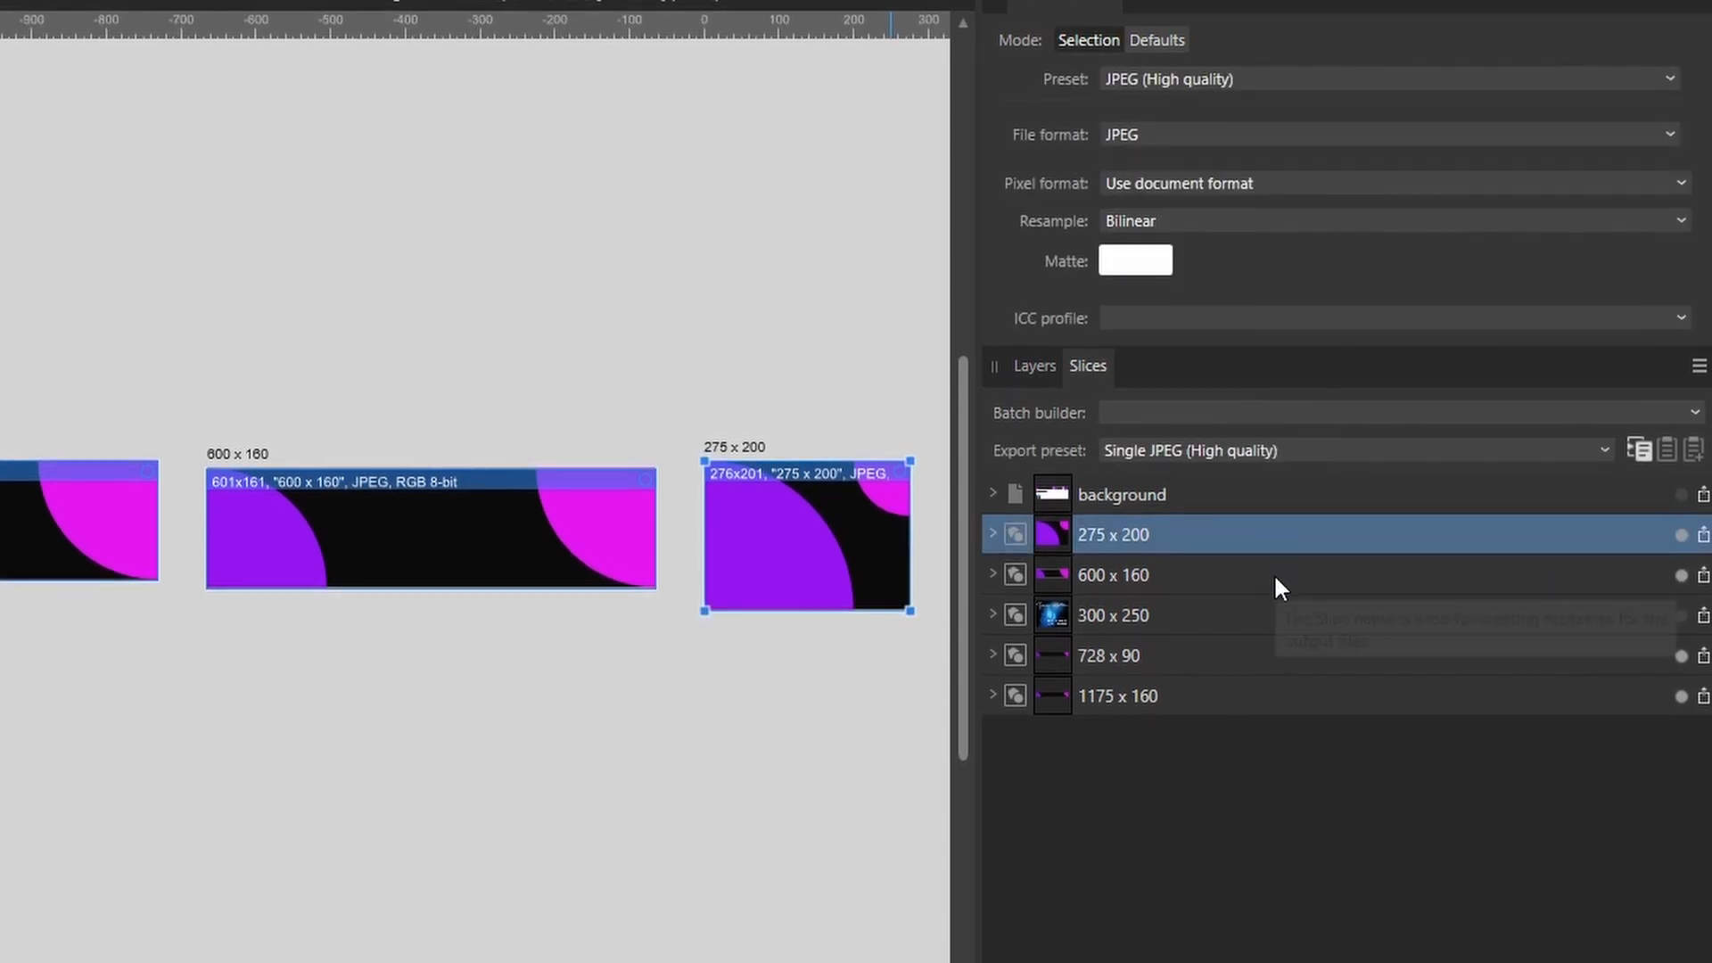
left_click(1275, 578, "shift")
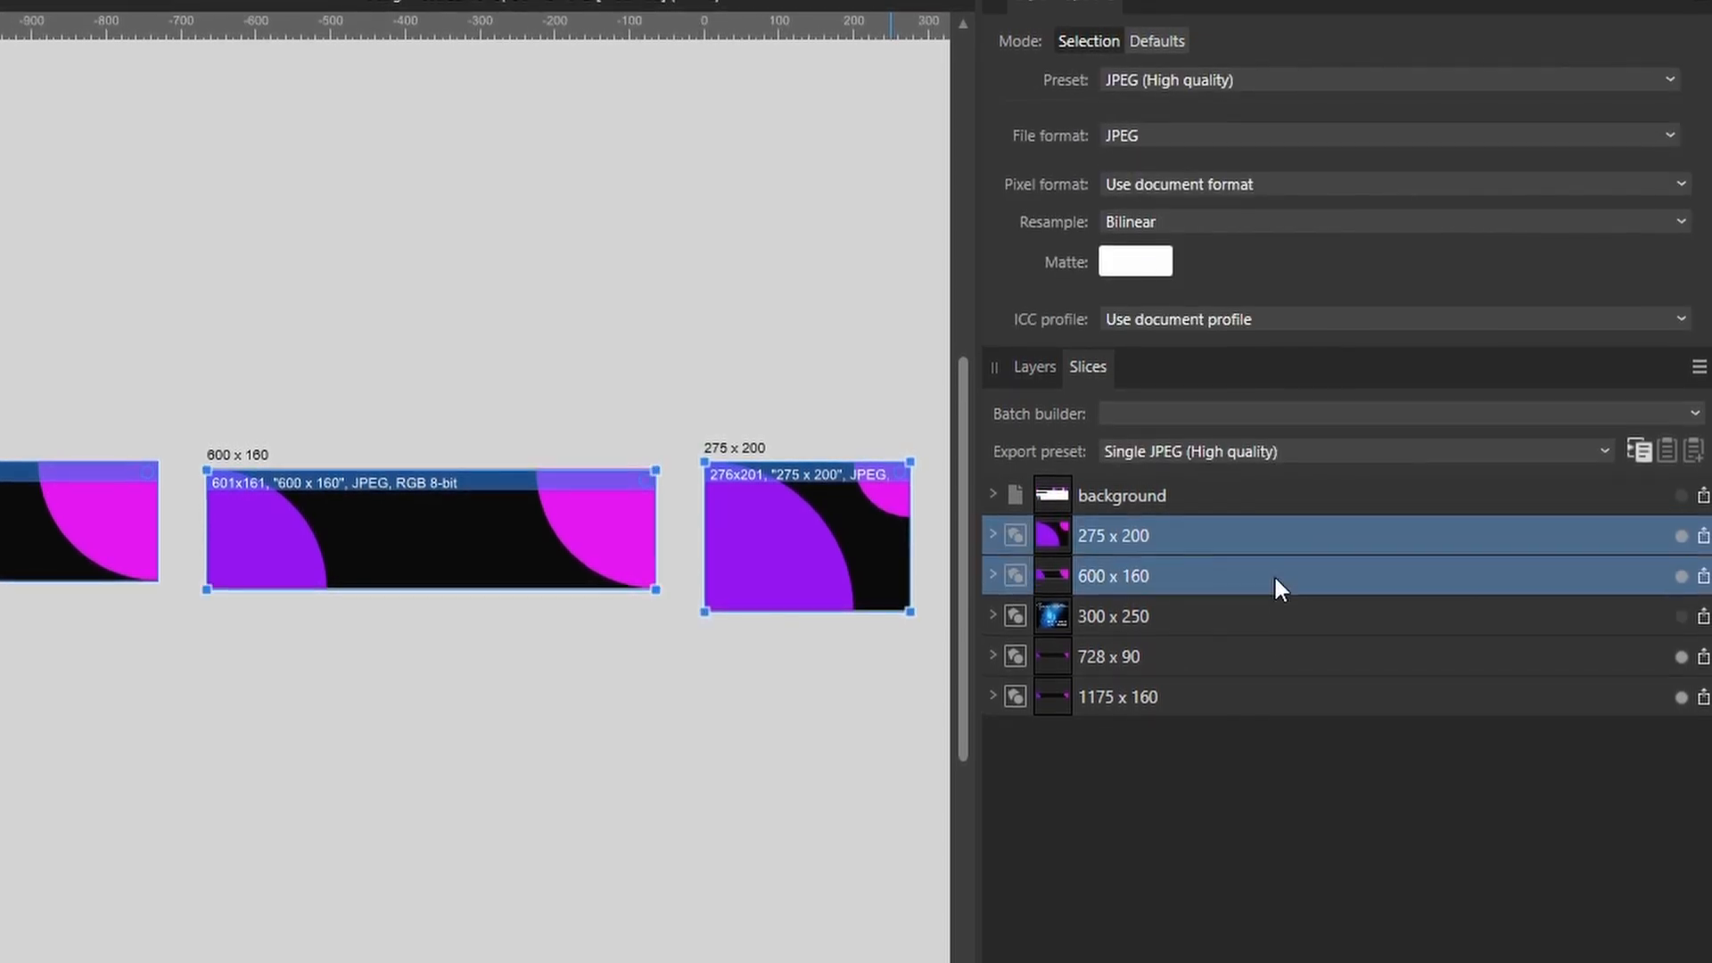
left_click(1254, 658, "ctrl")
left_click(1250, 700, "ctrl")
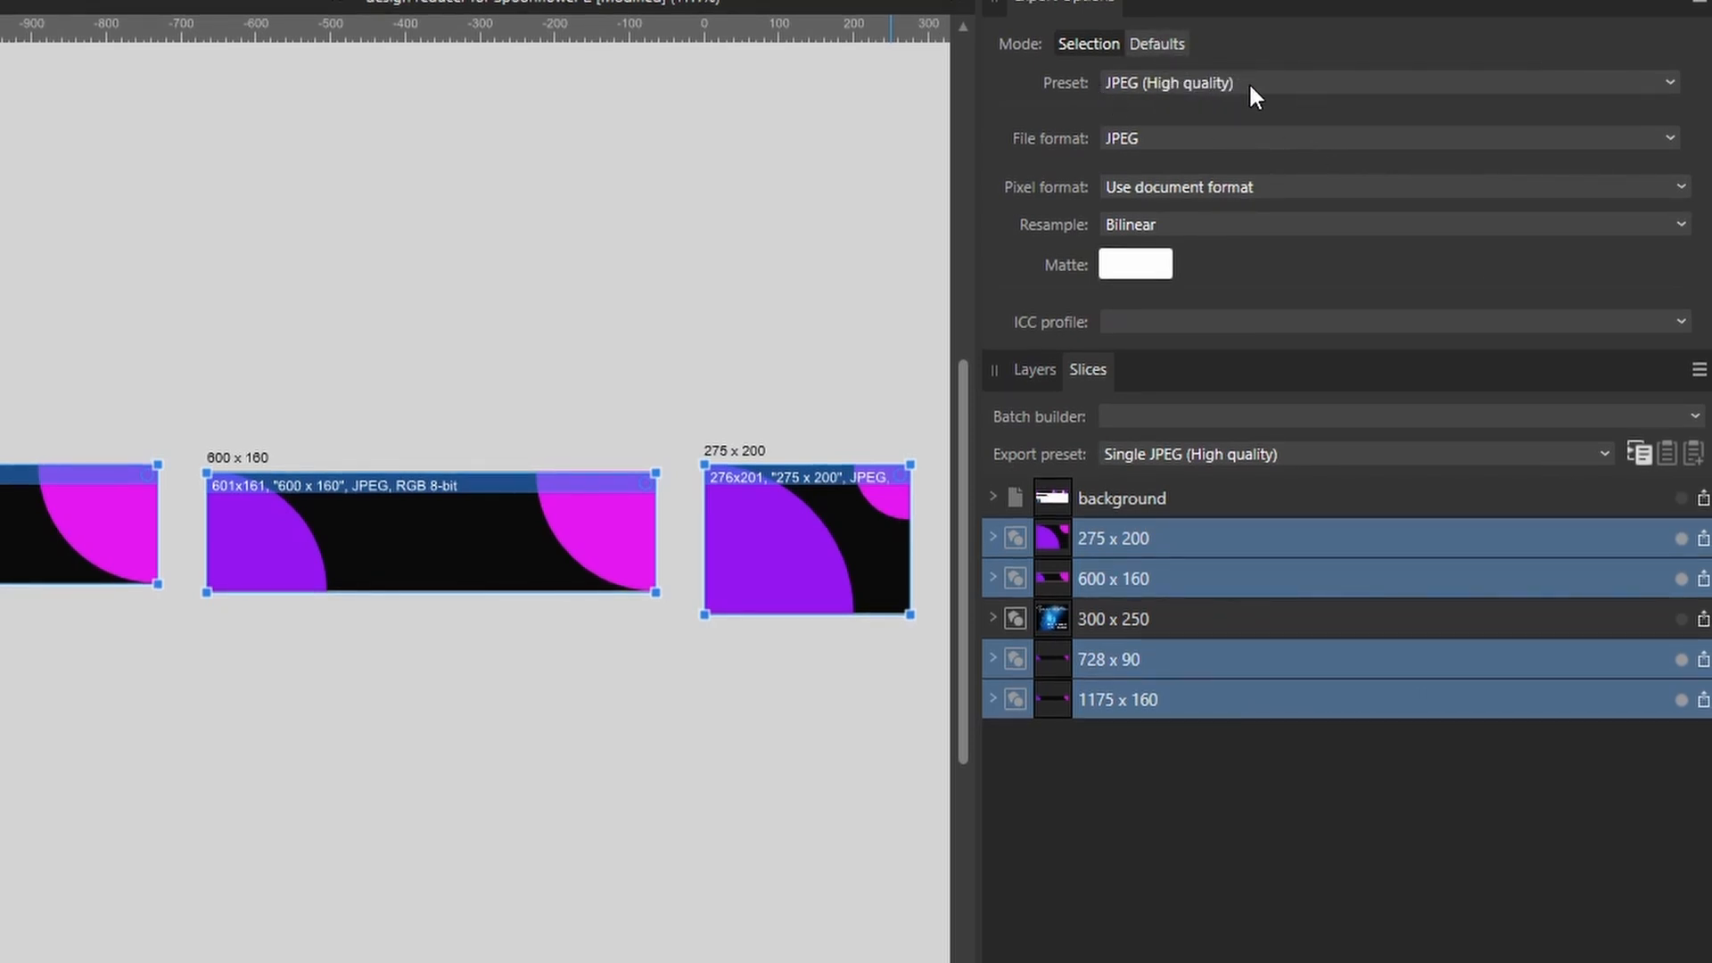
left_click(1158, 42)
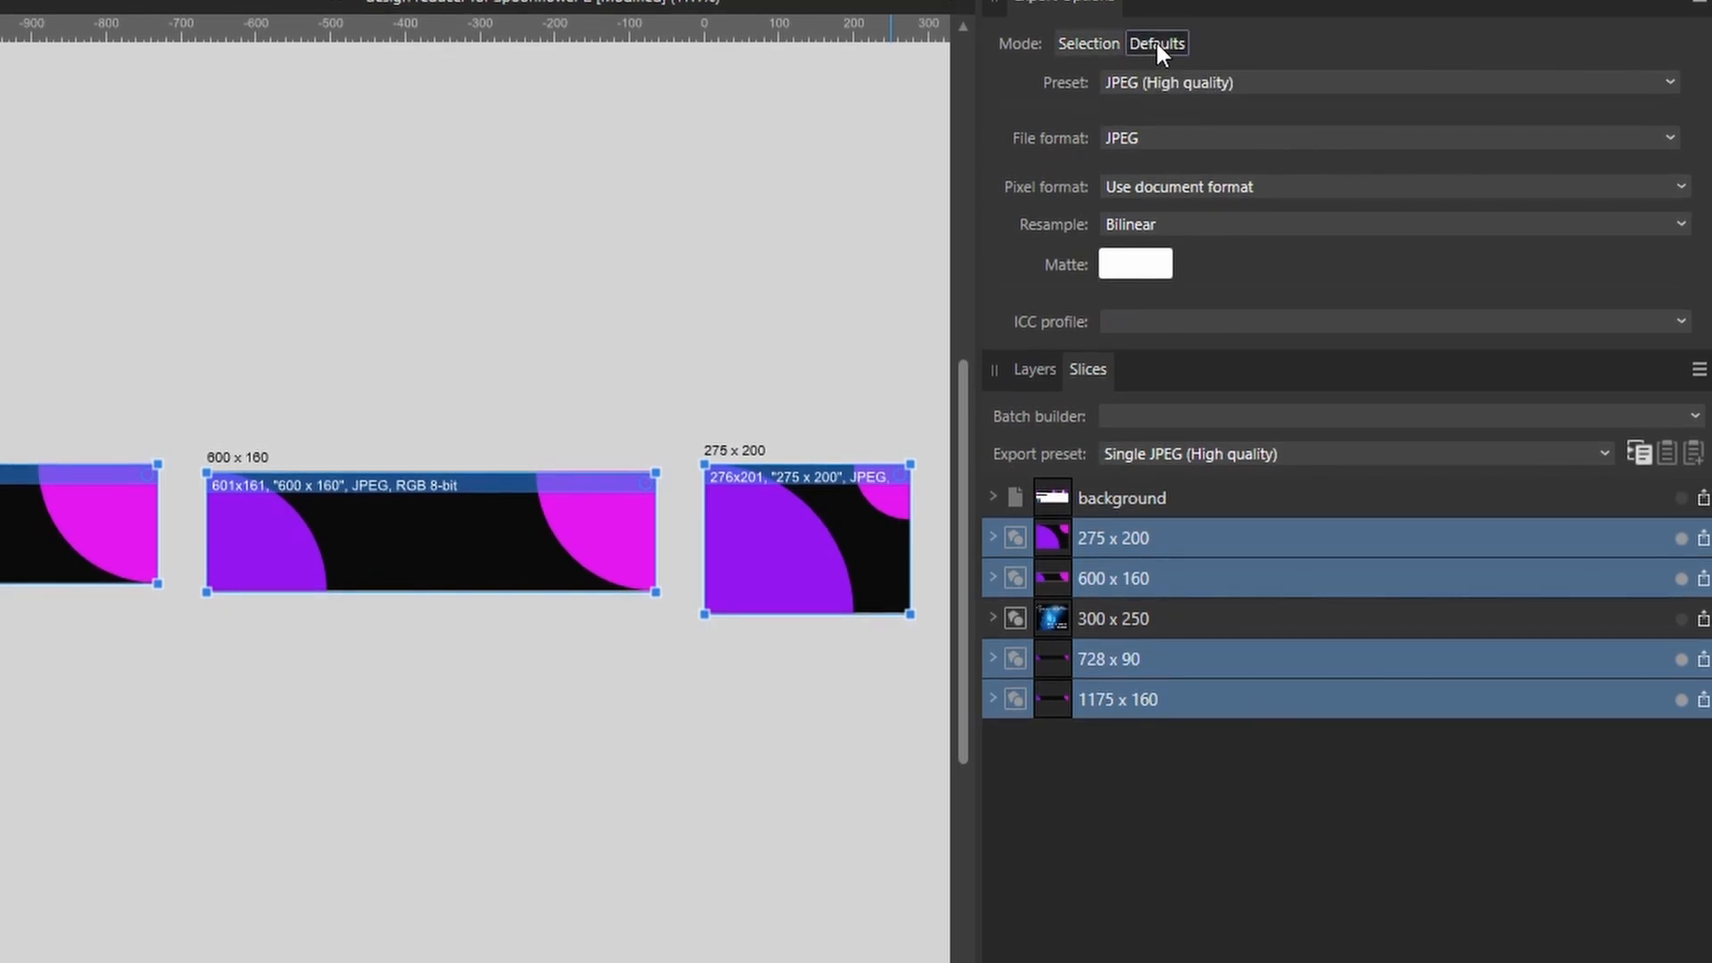
left_click(1088, 46)
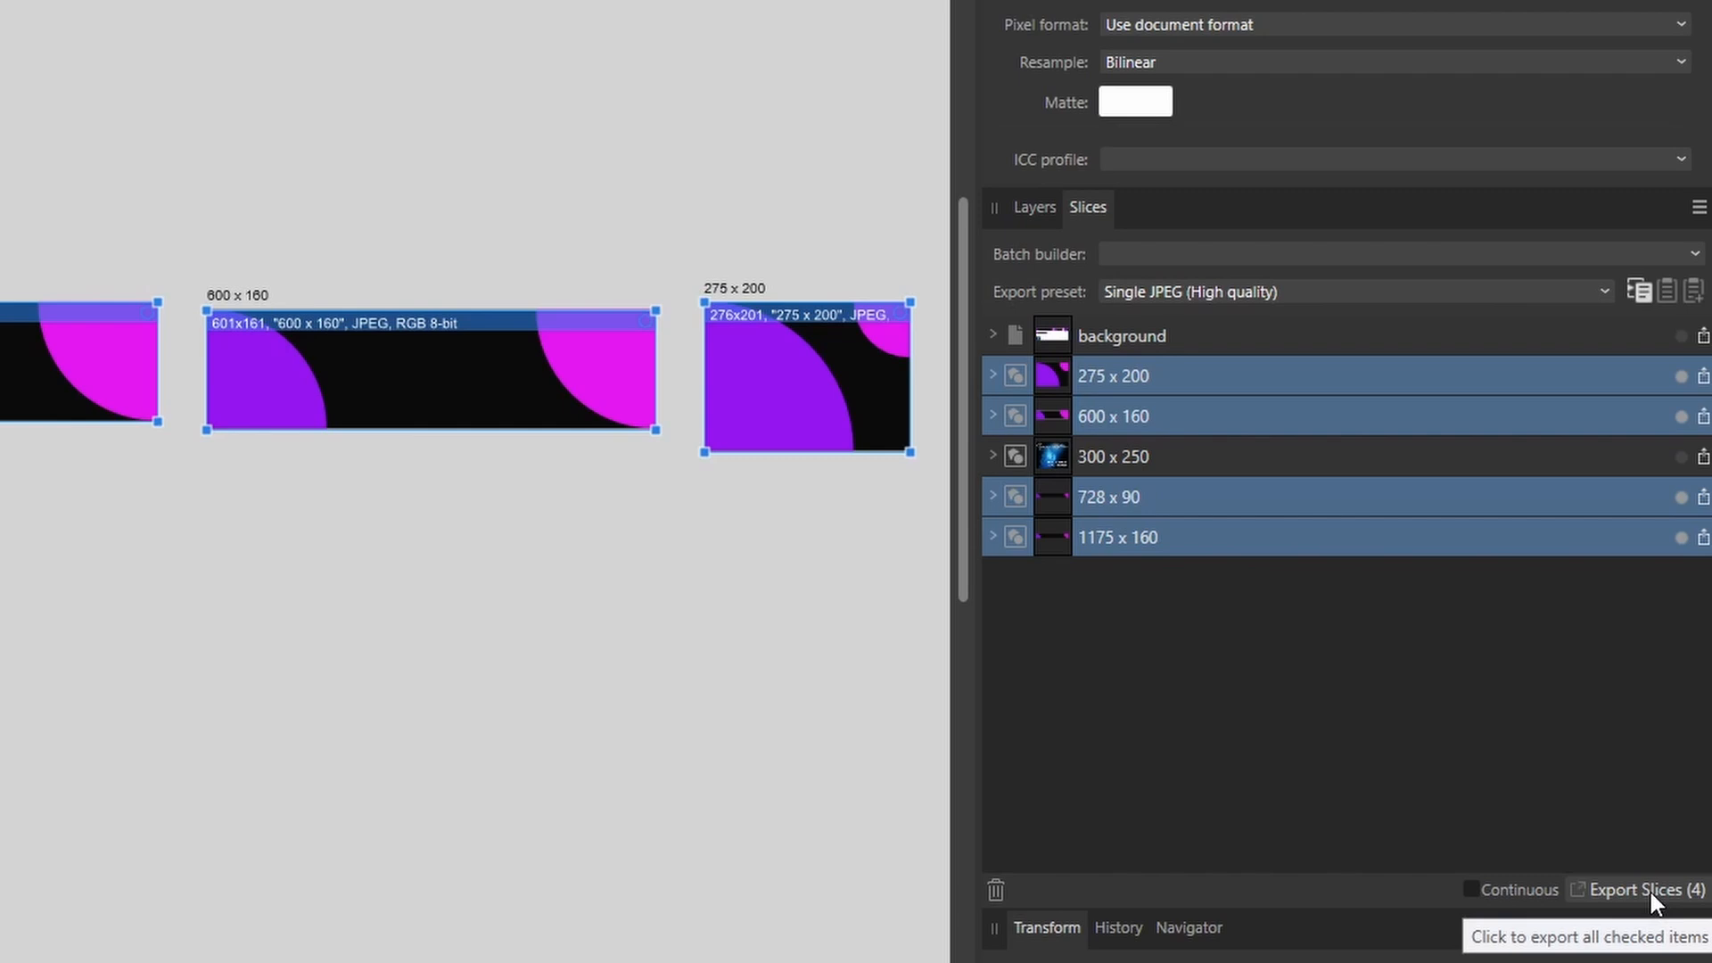
- Export the four included slices to the Demo banner folder, overwriting the existing JPEG files
left_click(1651, 892)
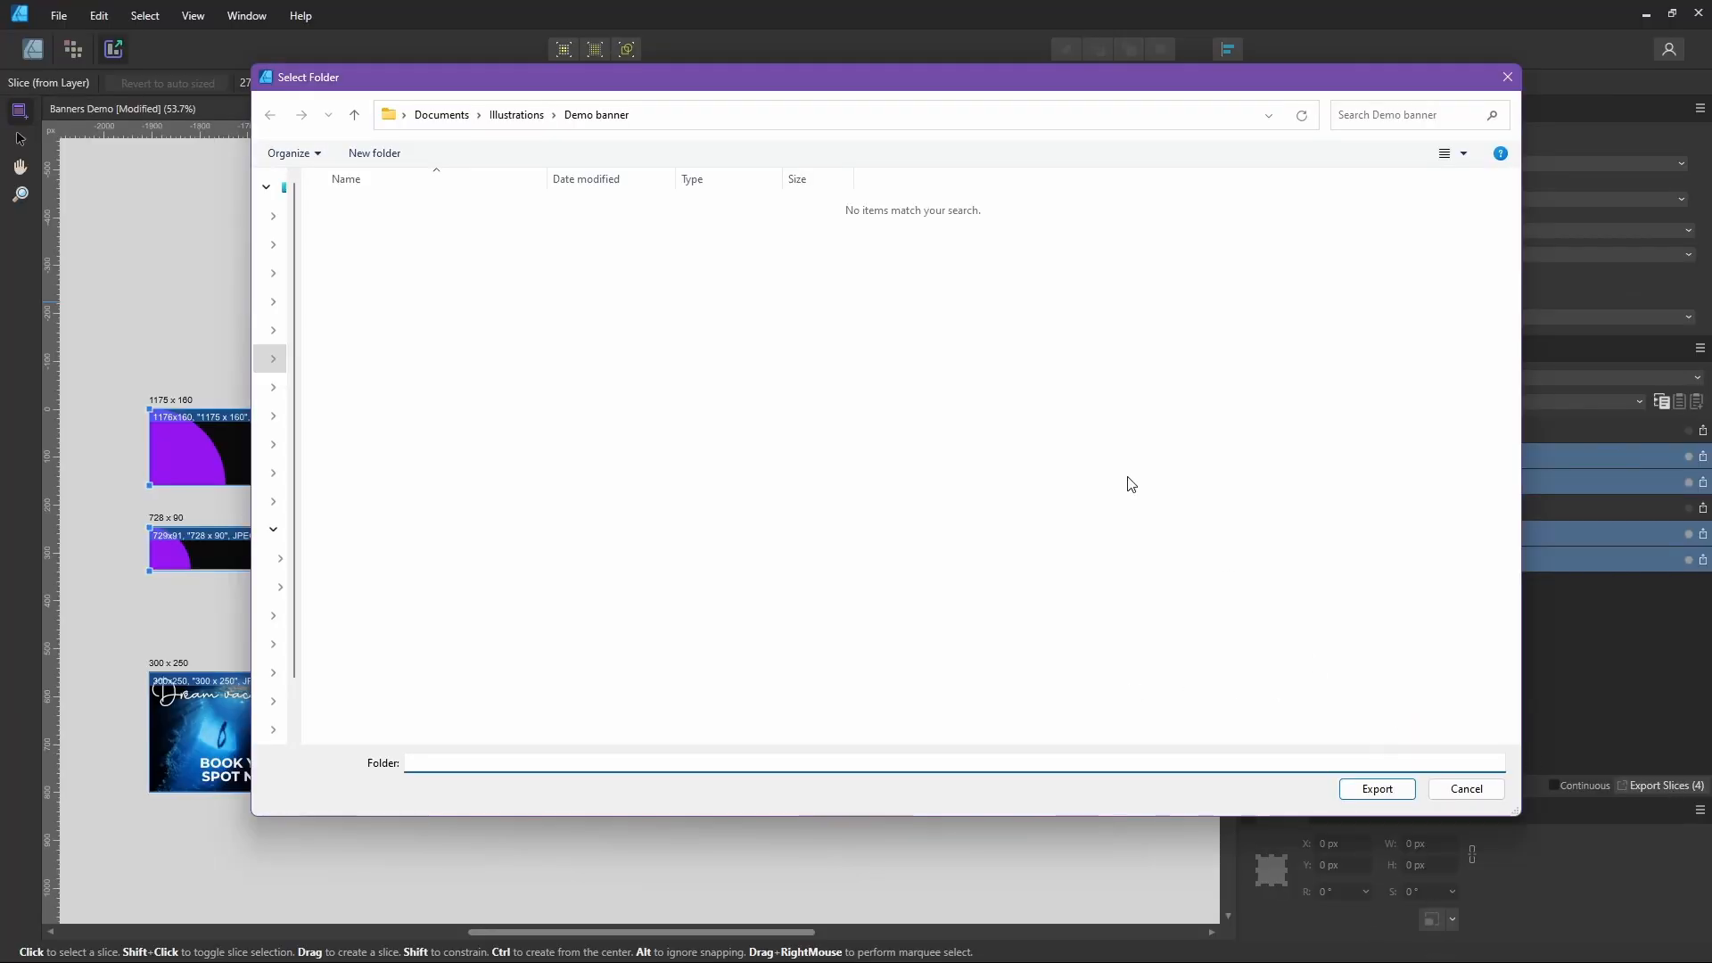
left_click(1381, 791)
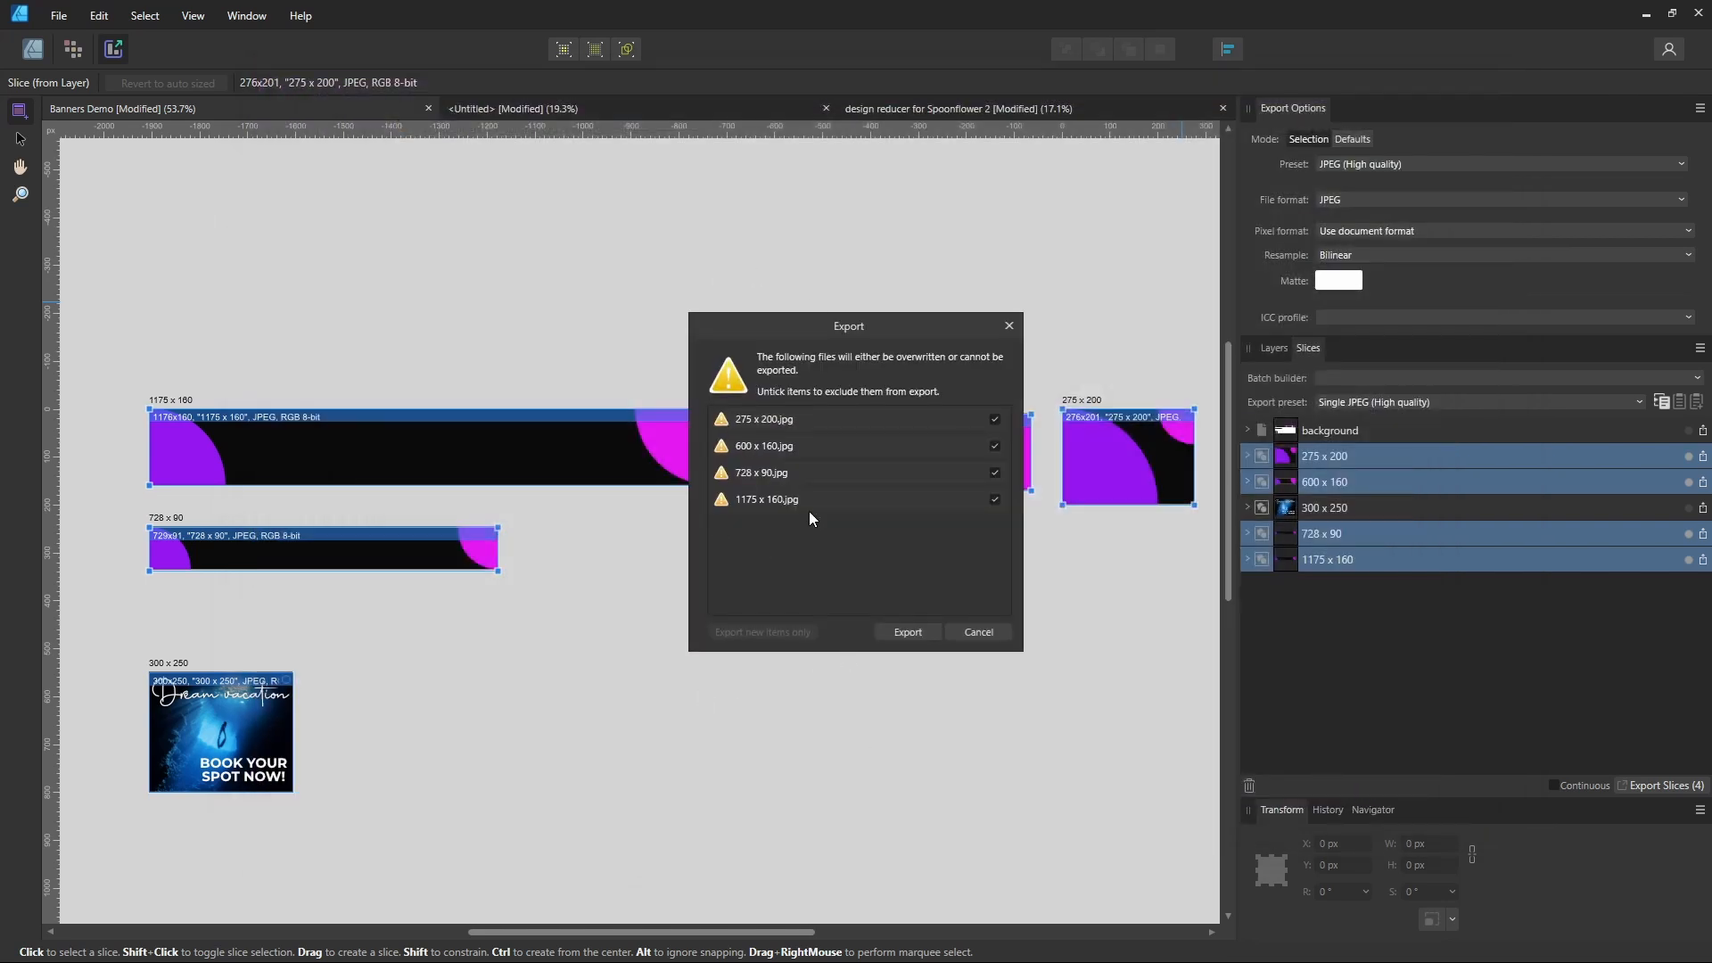
left_click(907, 633)
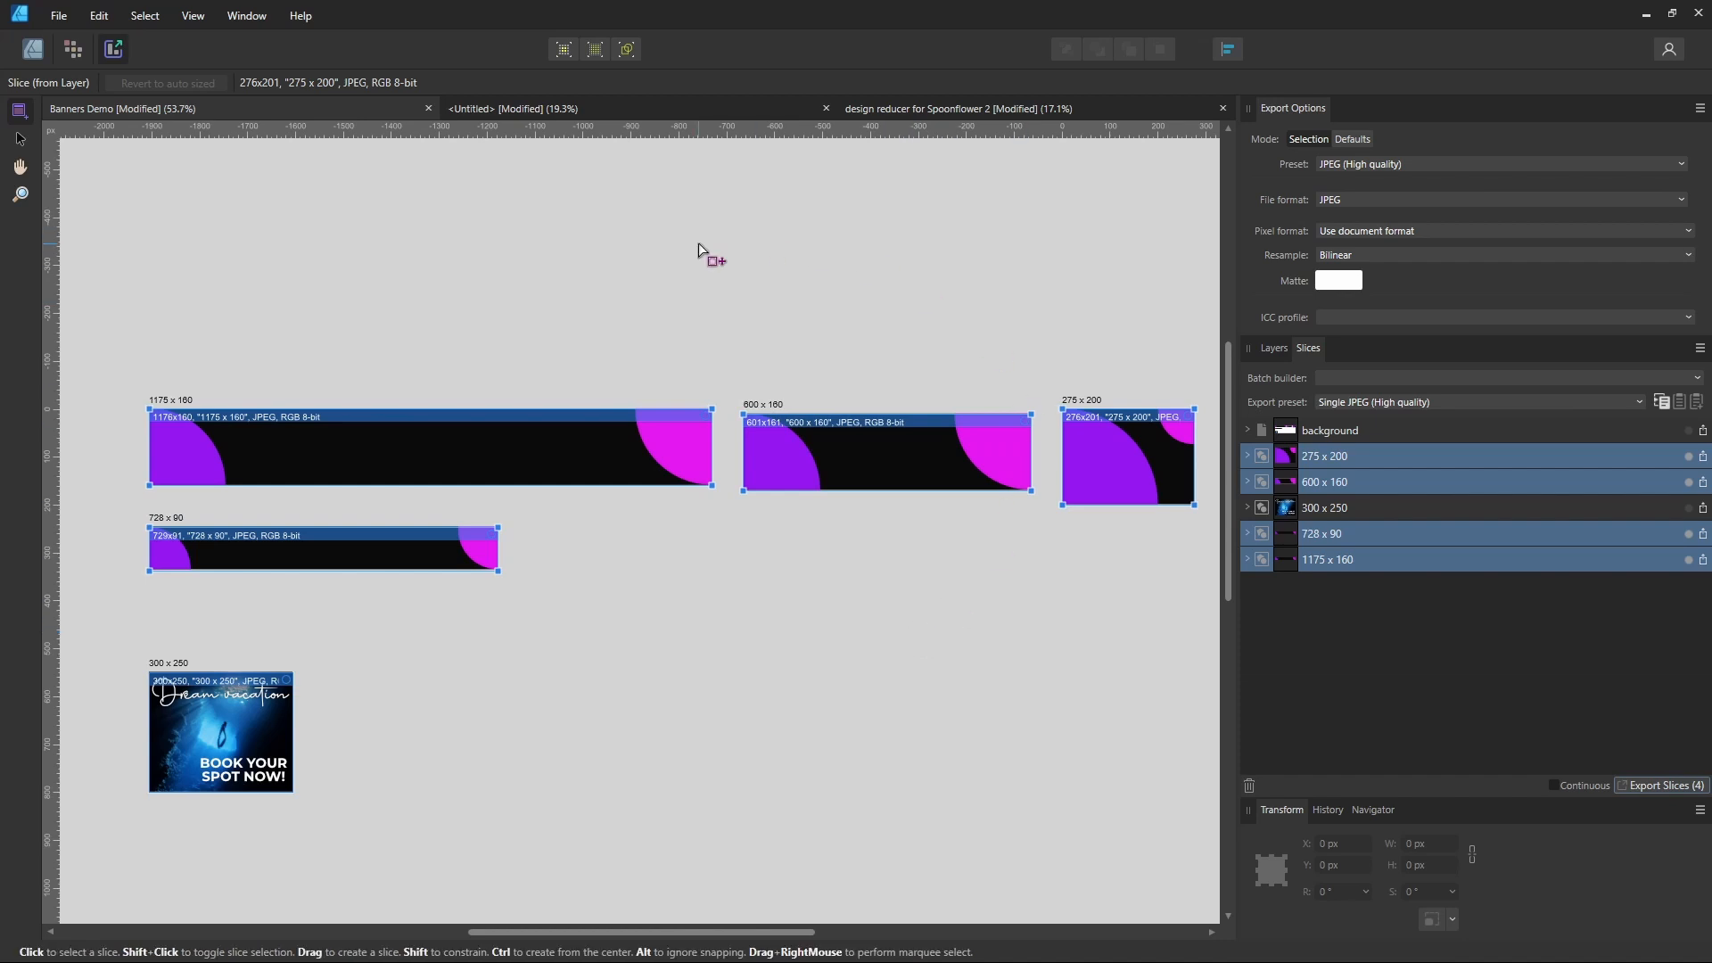
- Switch to the untitled document and place the four exported banner images on the black artboard
left_click(581, 109)
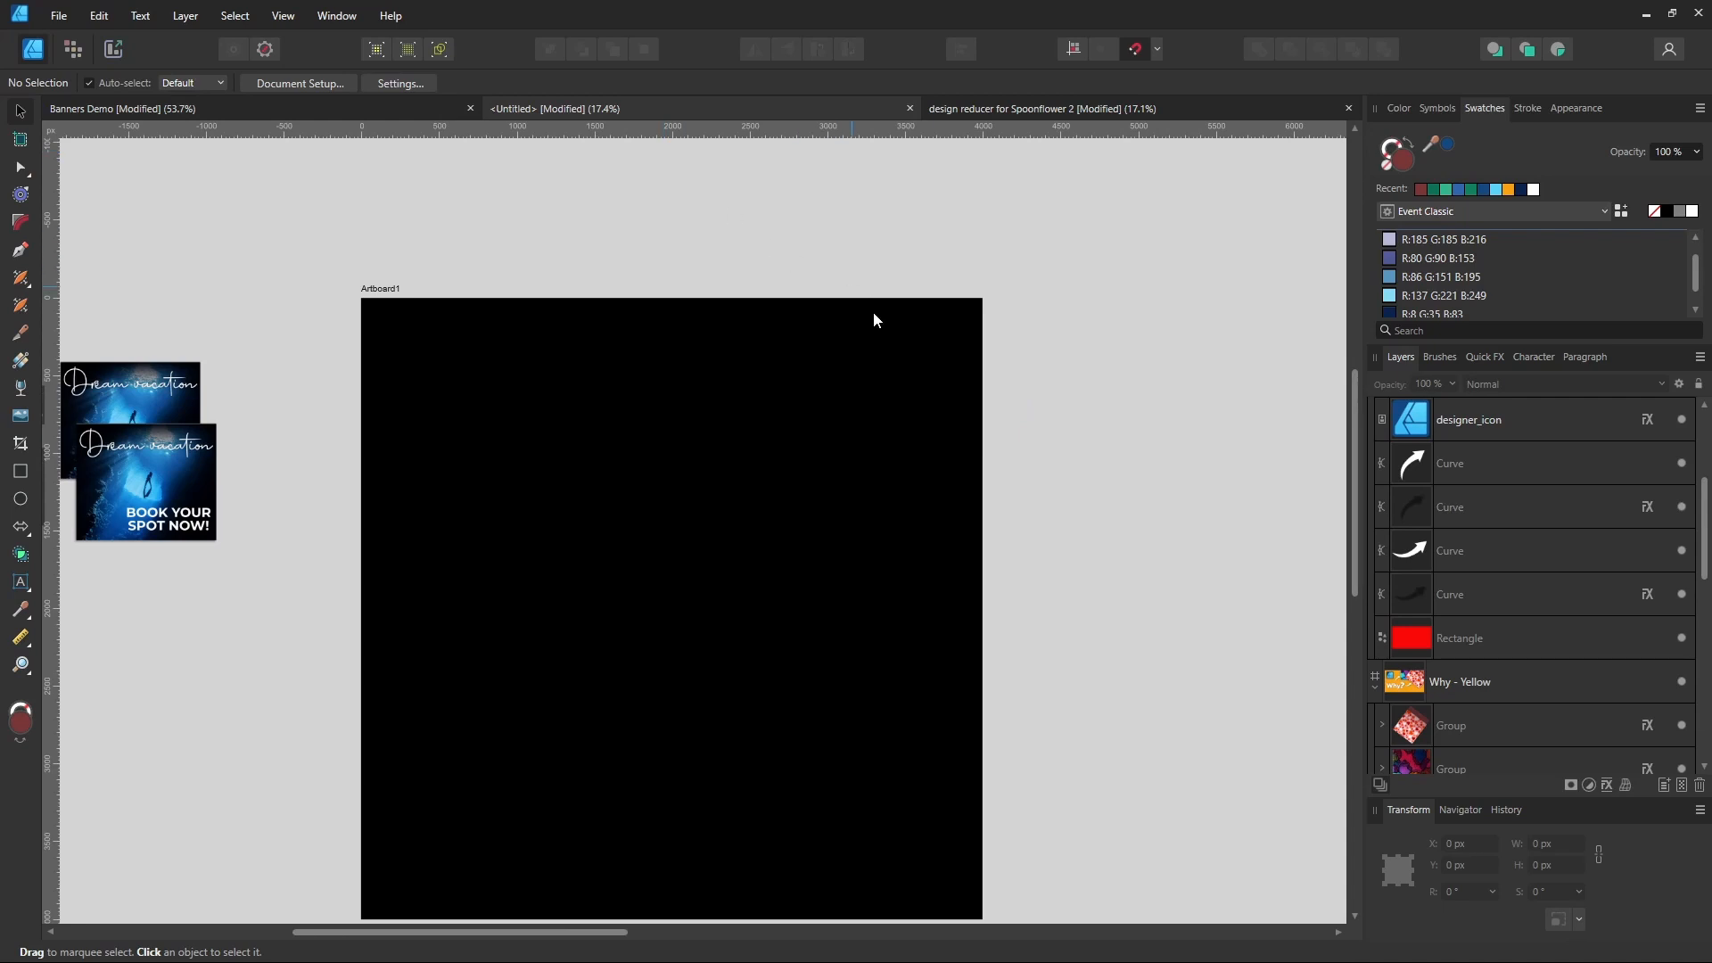
scroll(587, 581, "up", 2)
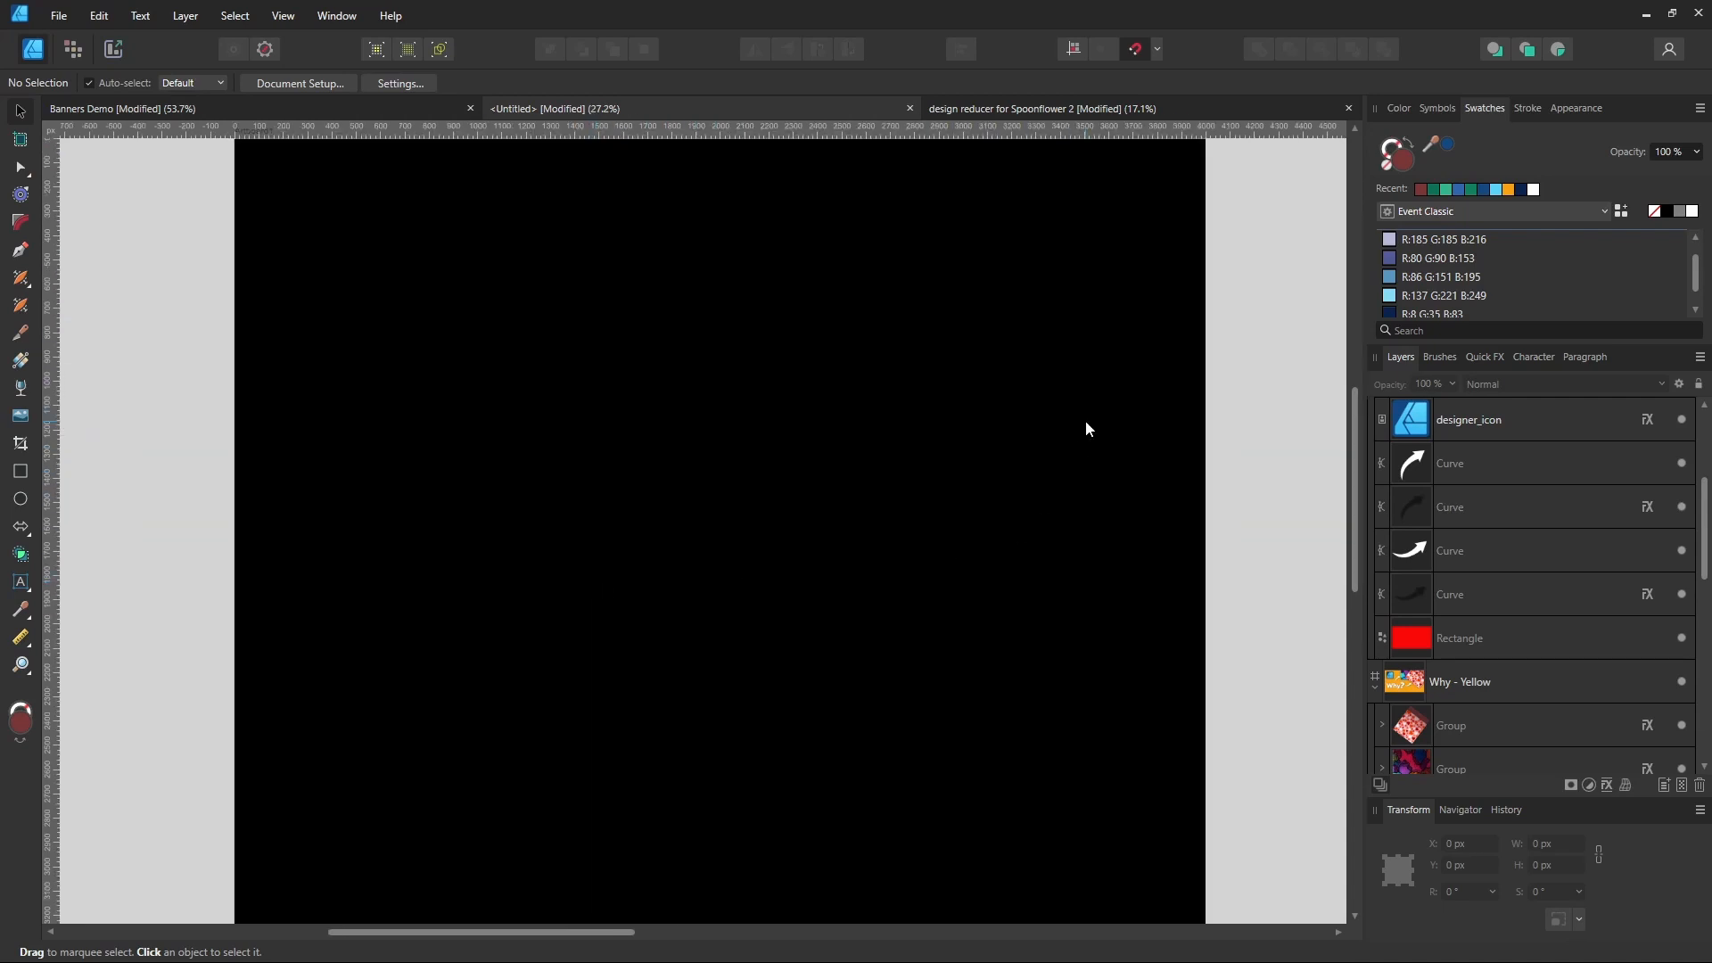
scroll(1115, 426, "down", 2)
scroll(953, 473, "up", 2)
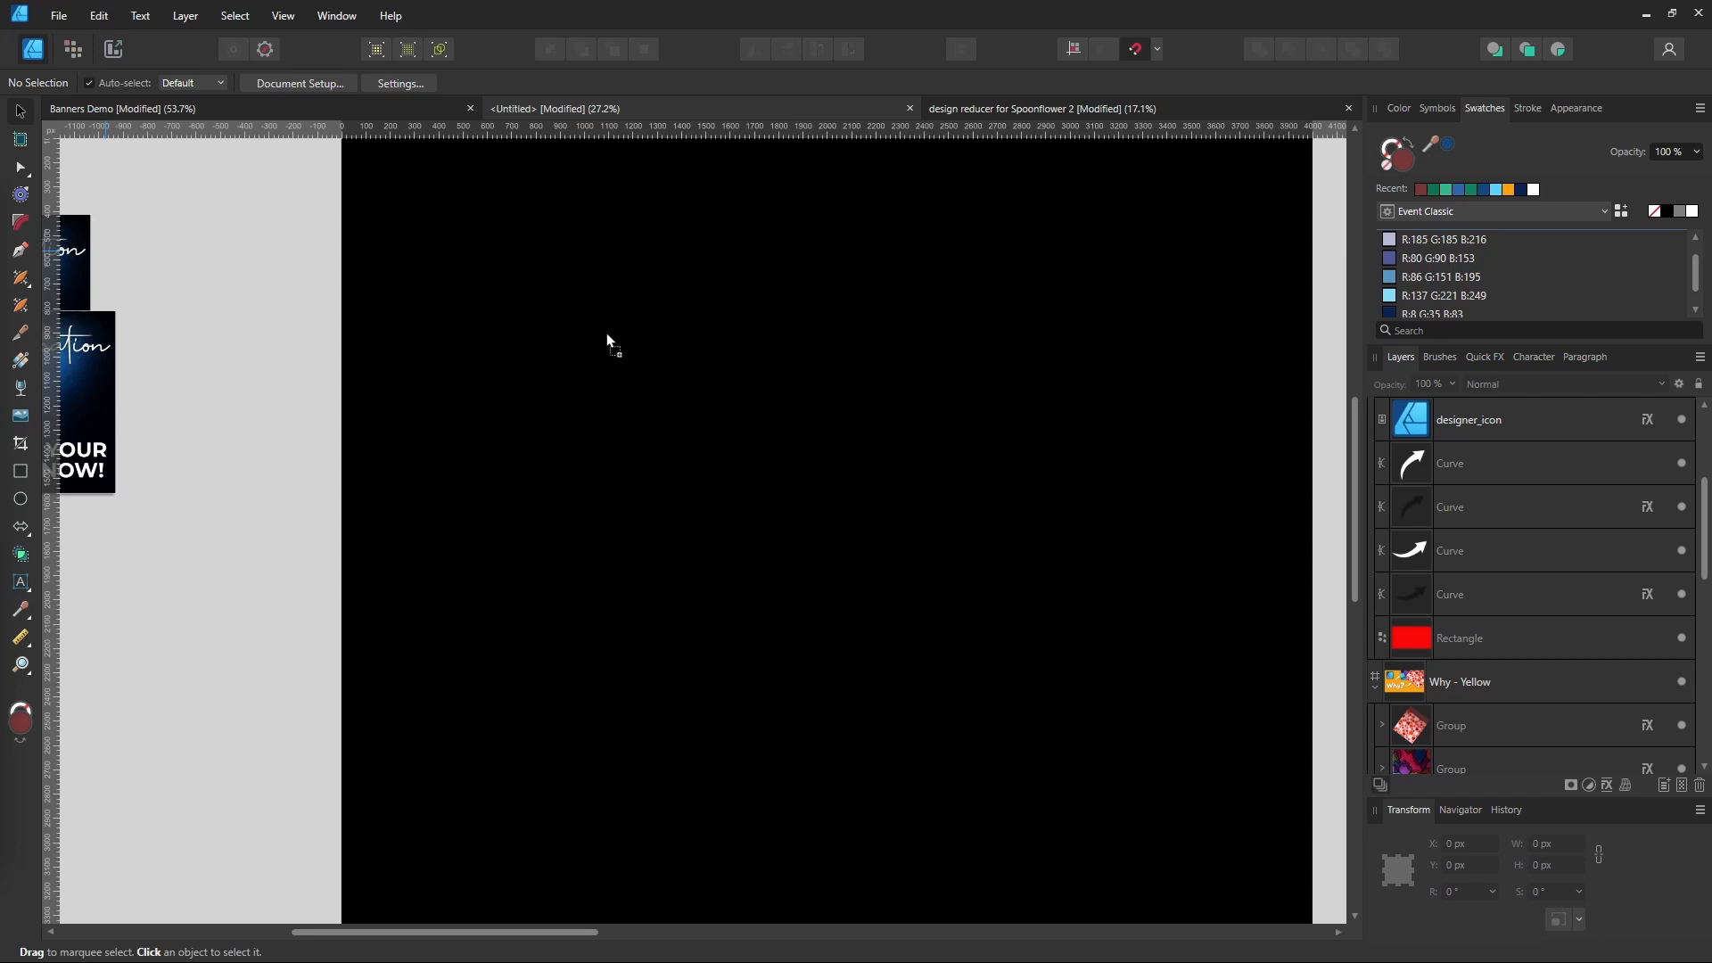
key("ctrl+v")
left_click(630, 408)
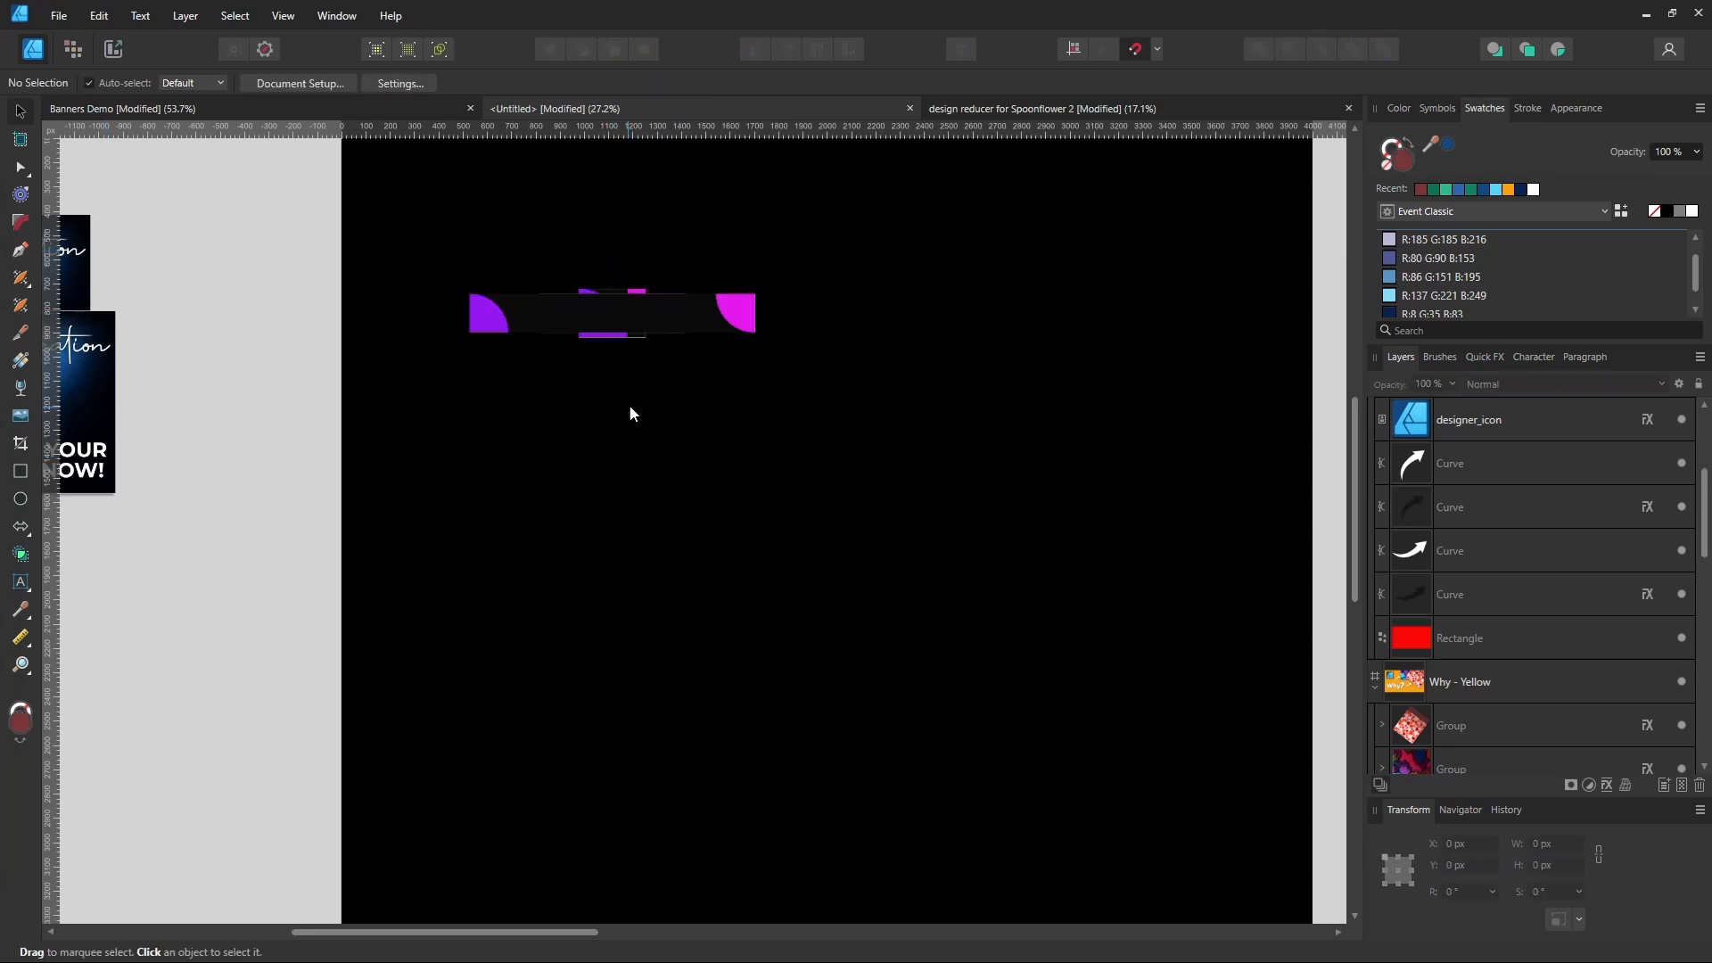
- Separate the stacked banner images into two rows, with 1175 x 160 and 600 x 160 above 728 x 90 and 275 x 200
left_click_drag(632, 308, 667, 414)
left_click(628, 308)
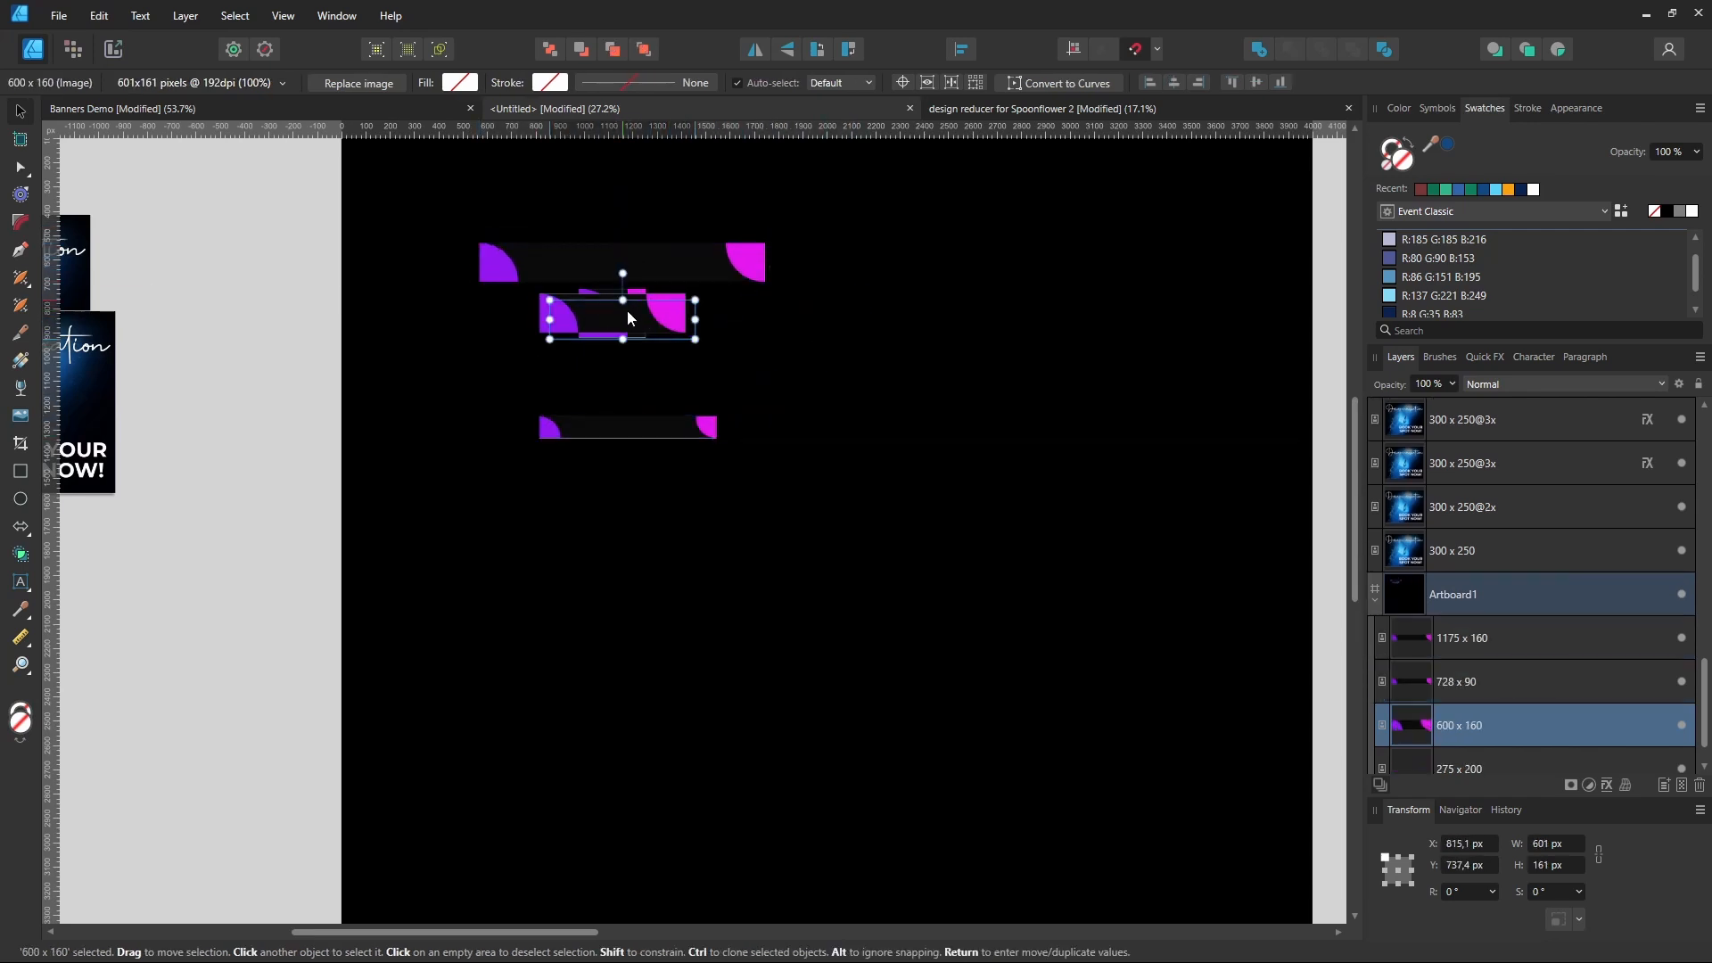
left_click_drag(627, 308, 865, 250)
left_click_drag(615, 324, 857, 340)
left_click(653, 426)
left_click_drag(654, 426, 678, 321)
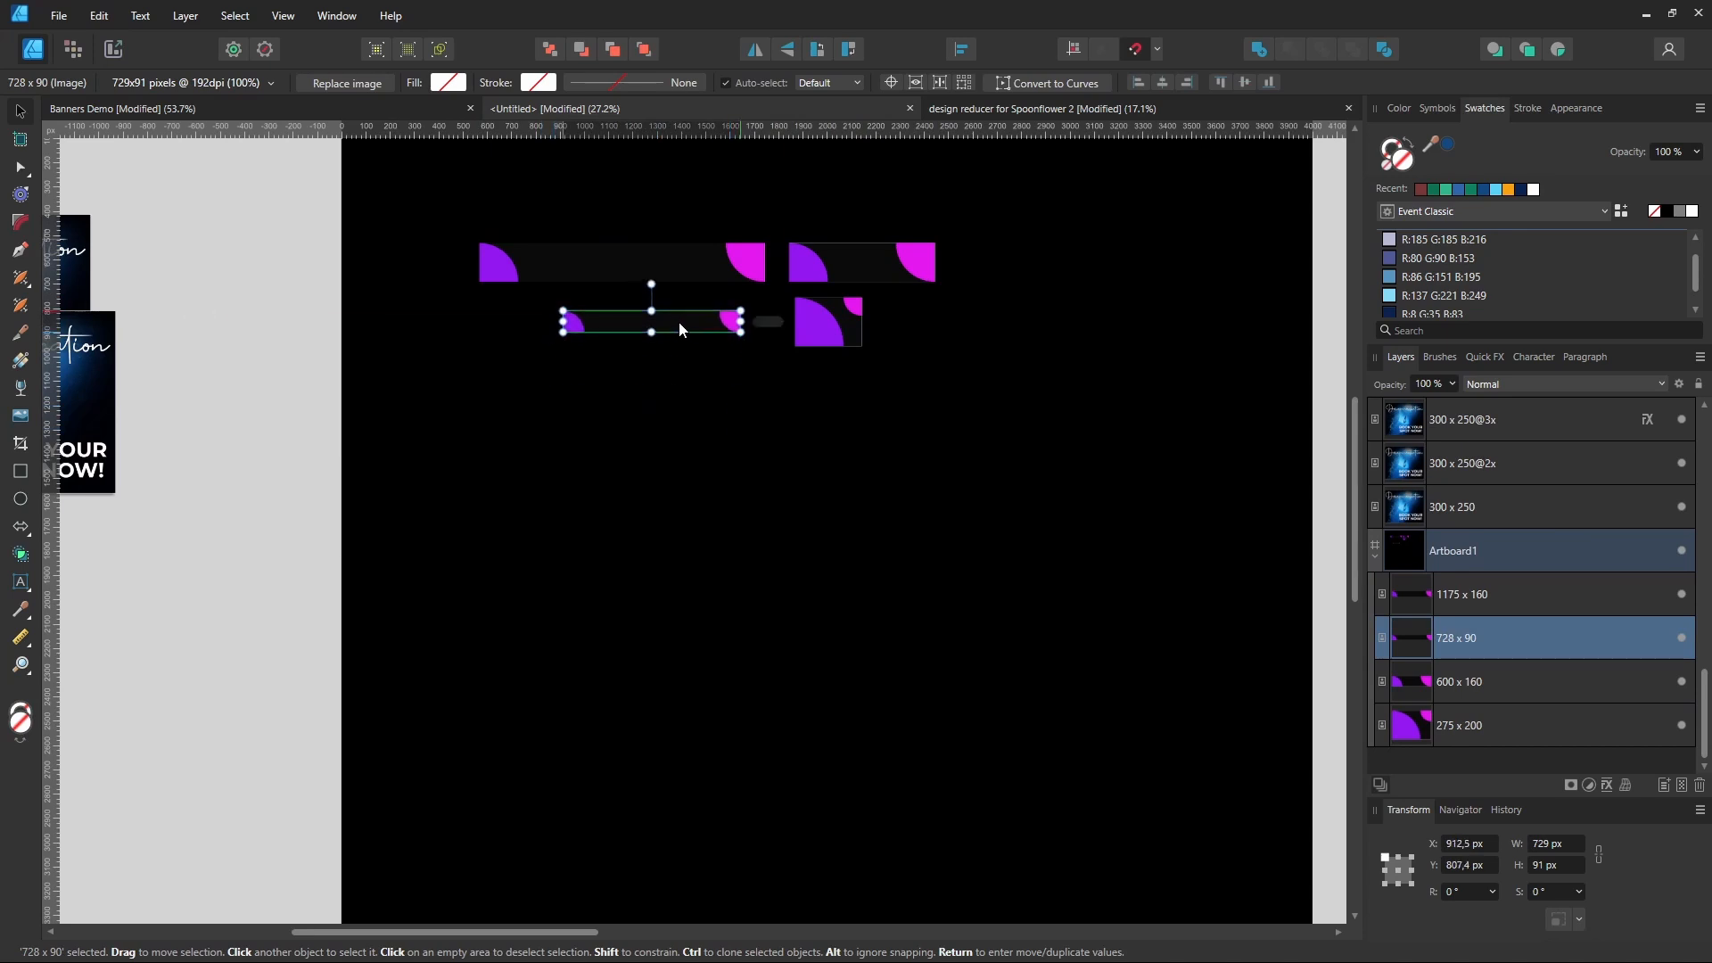
- Inspect the borders of the four placed banner images up close against the black artboard
scroll(750, 268, "up", 4)
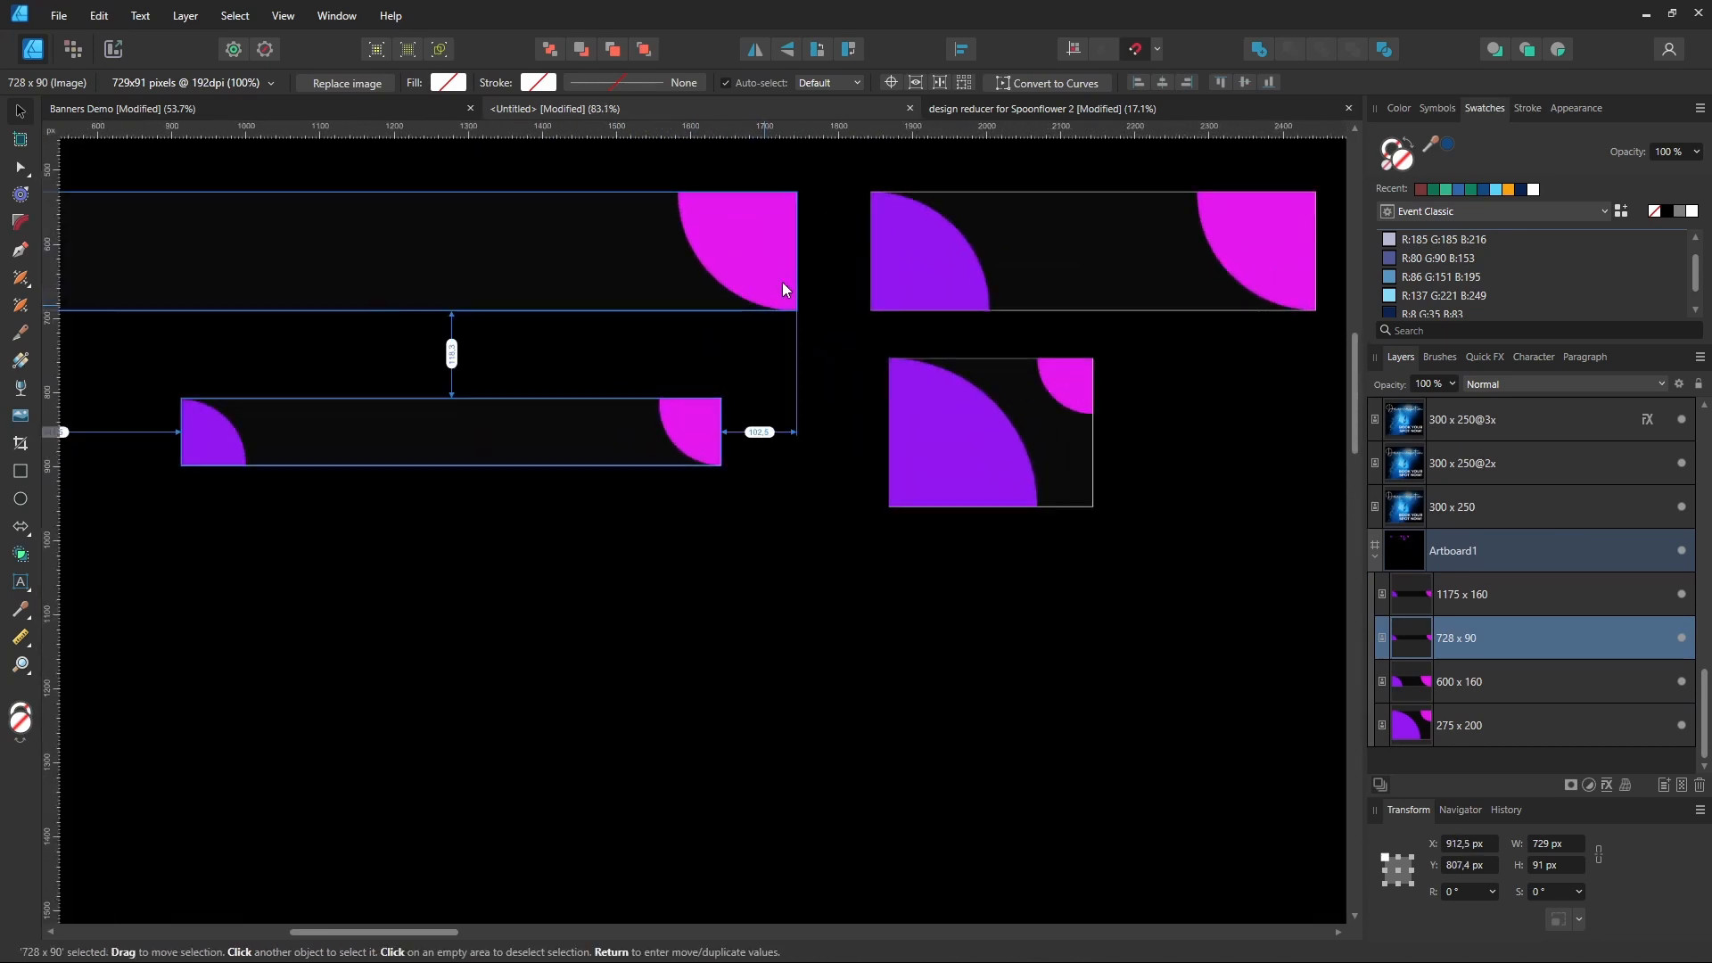
left_click(827, 488)
scroll(799, 219, "up", 4)
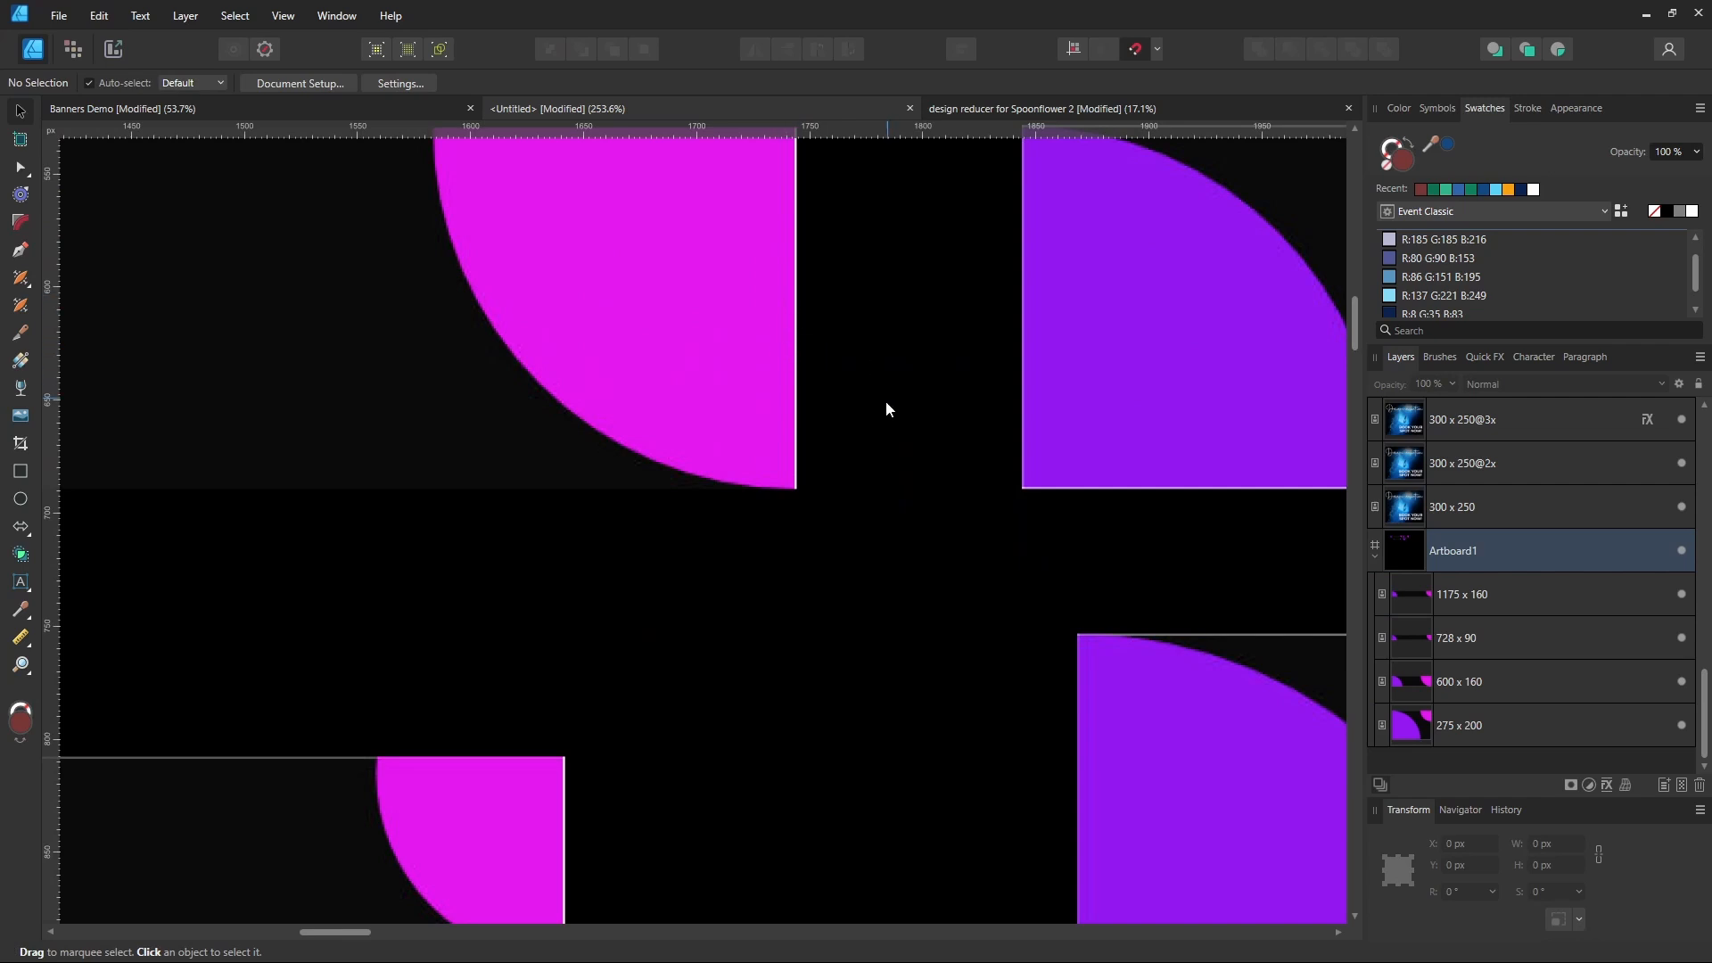
scroll(1005, 446, "down", 6)
scroll(339, 421, "up", 9)
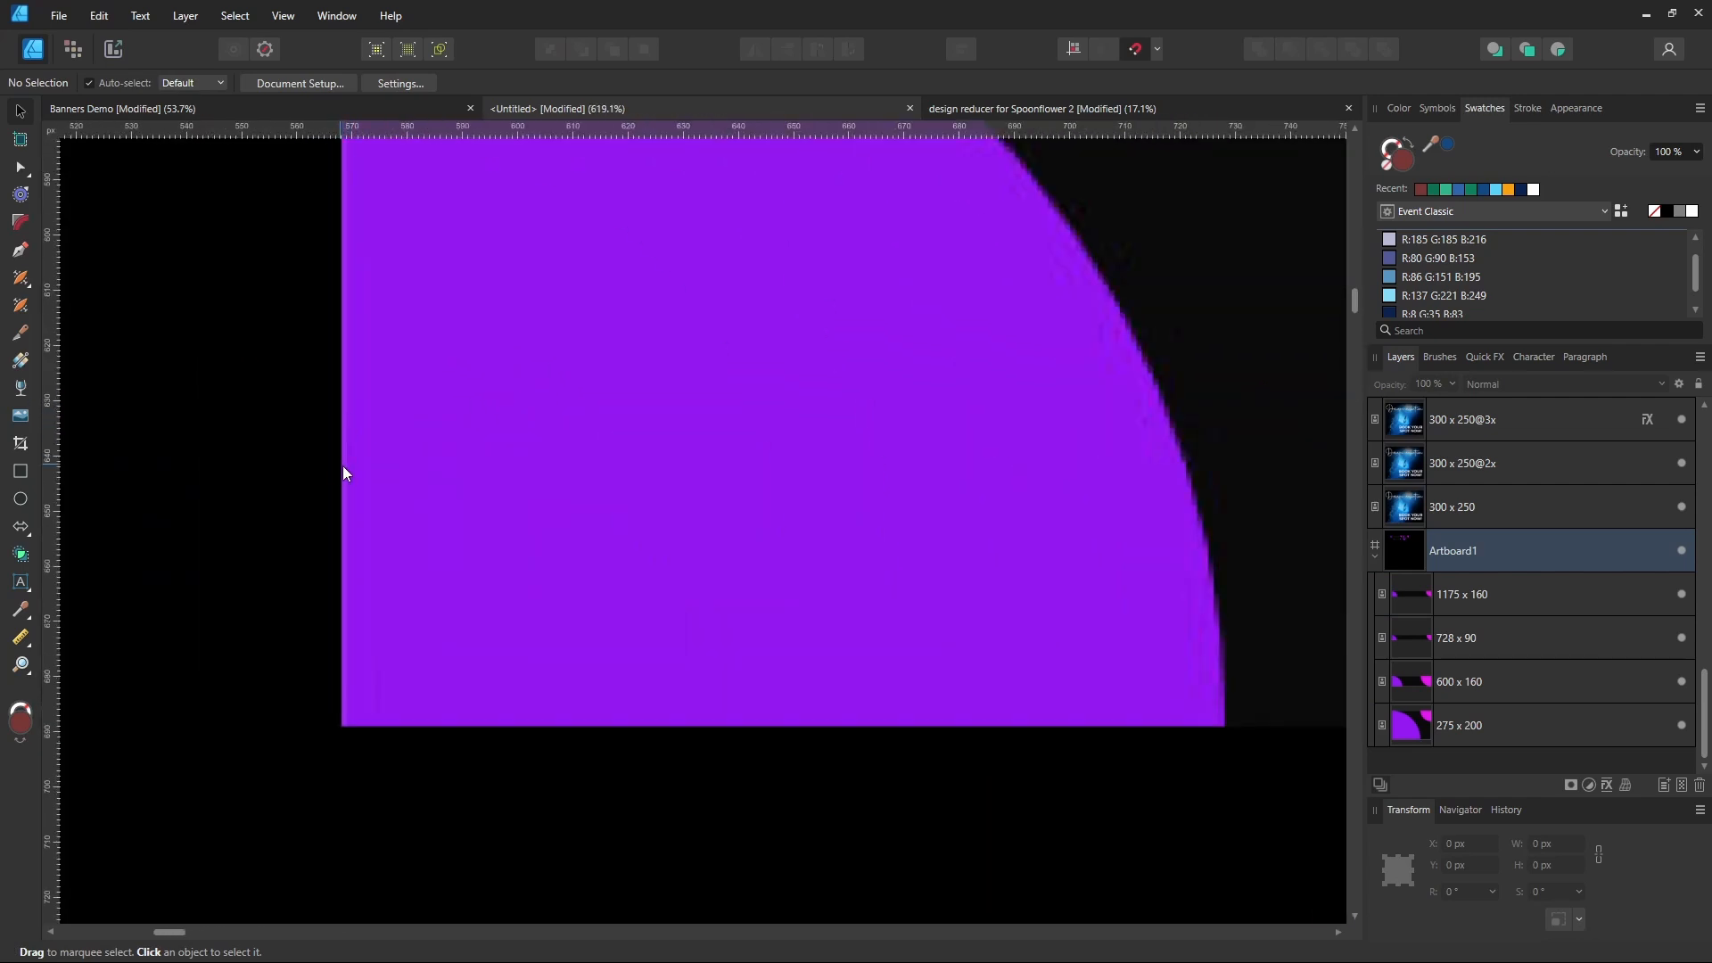
scroll(345, 465, "down", 7)
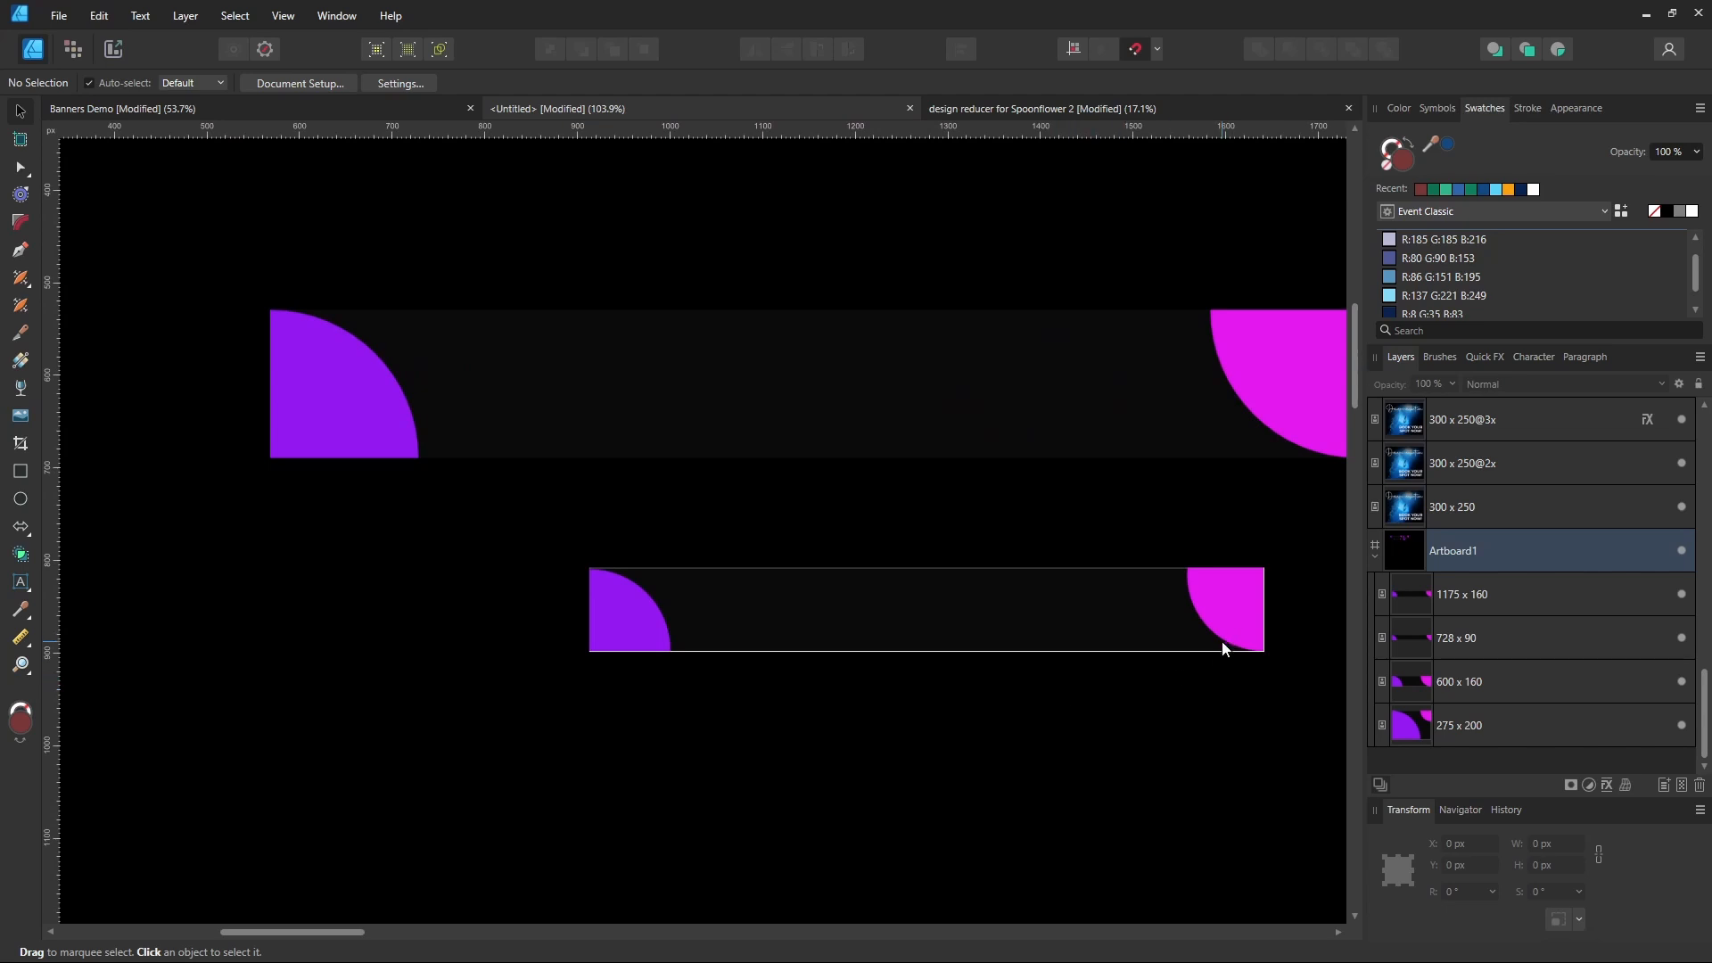
scroll(1224, 646, "up", 3)
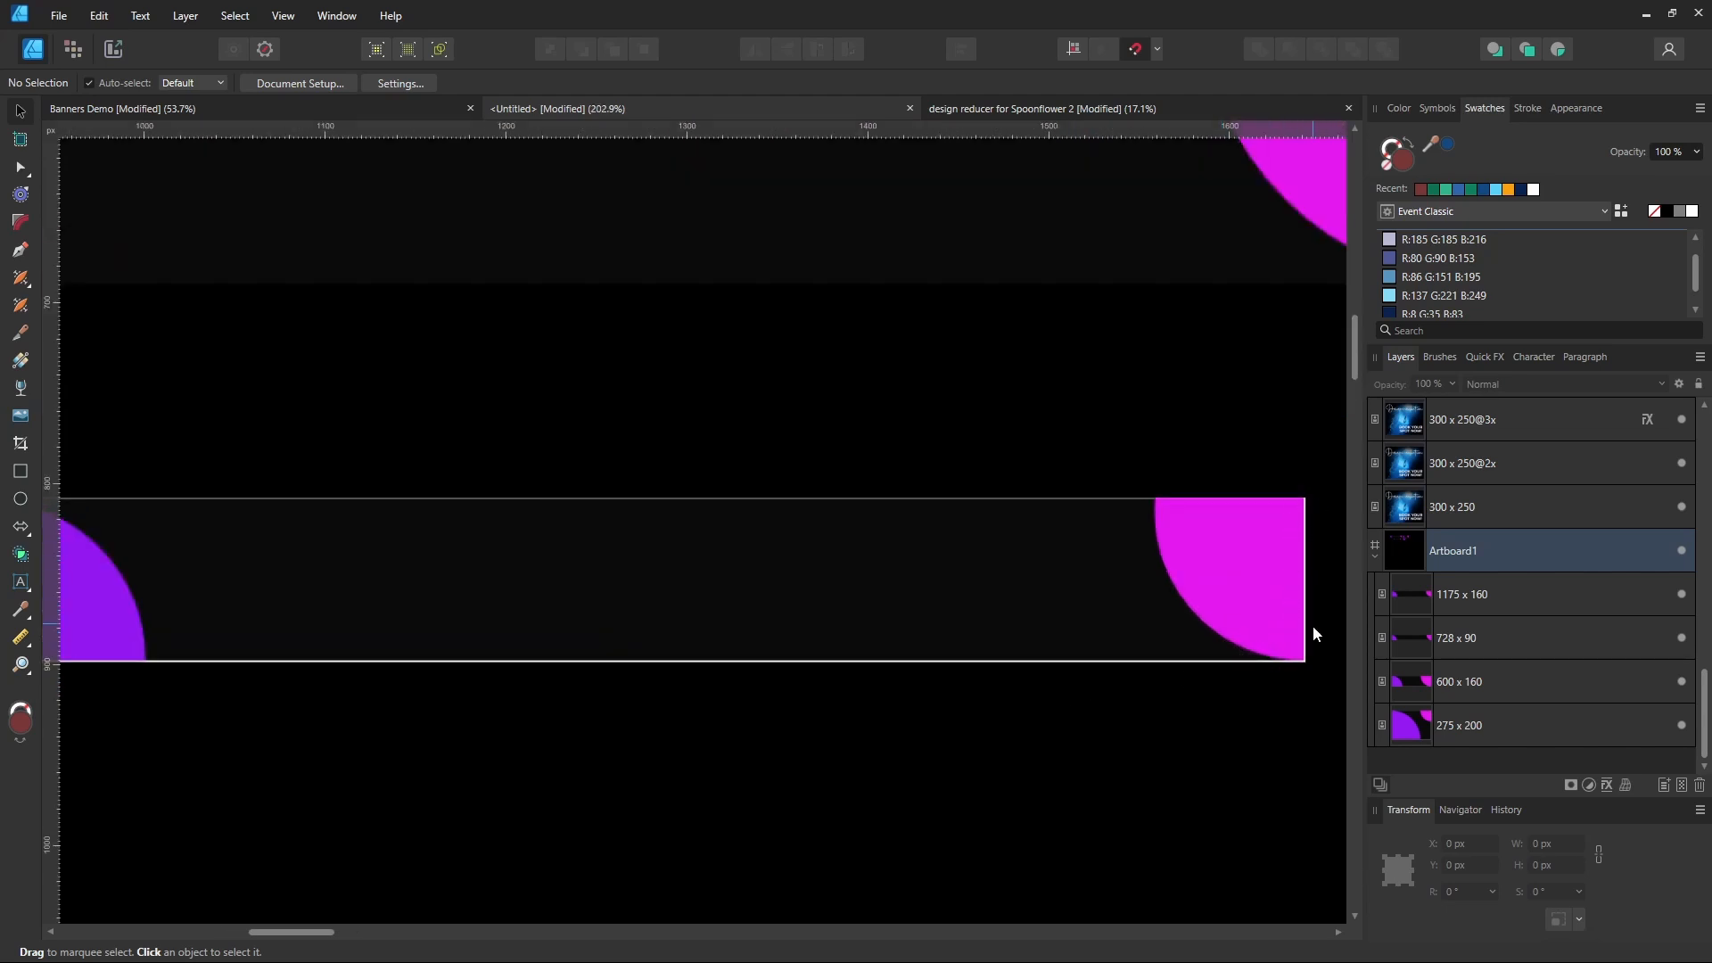
scroll(1061, 628, "down", 1)
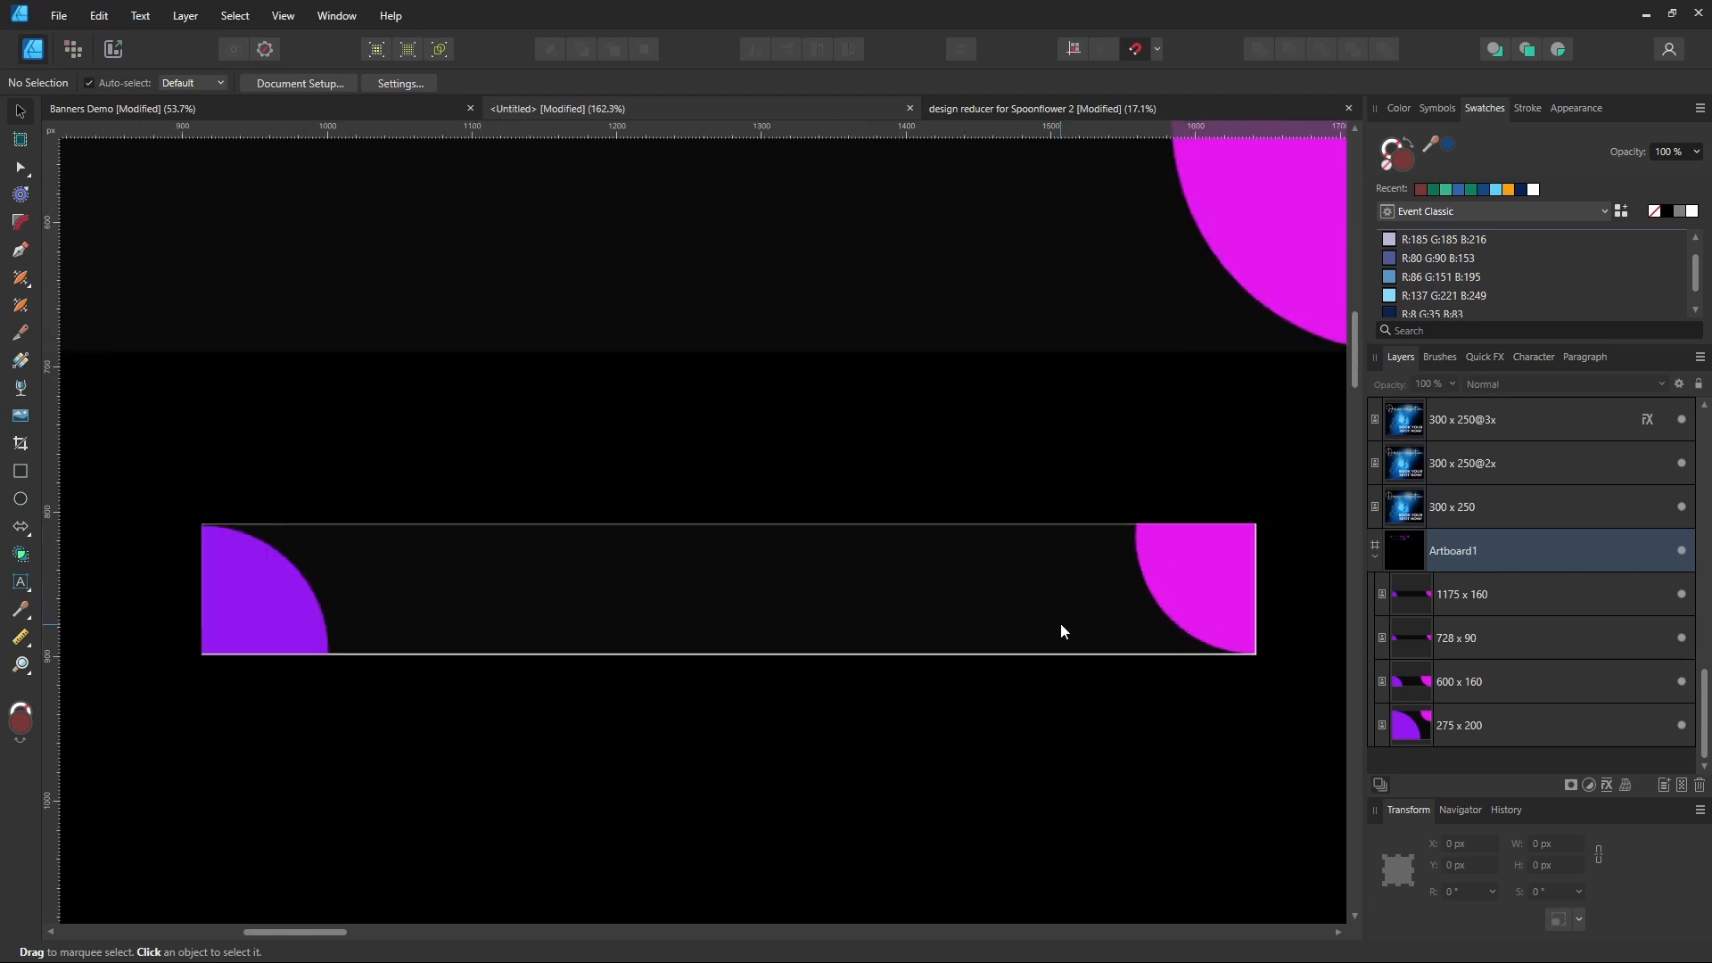
scroll(211, 565, "up", 4)
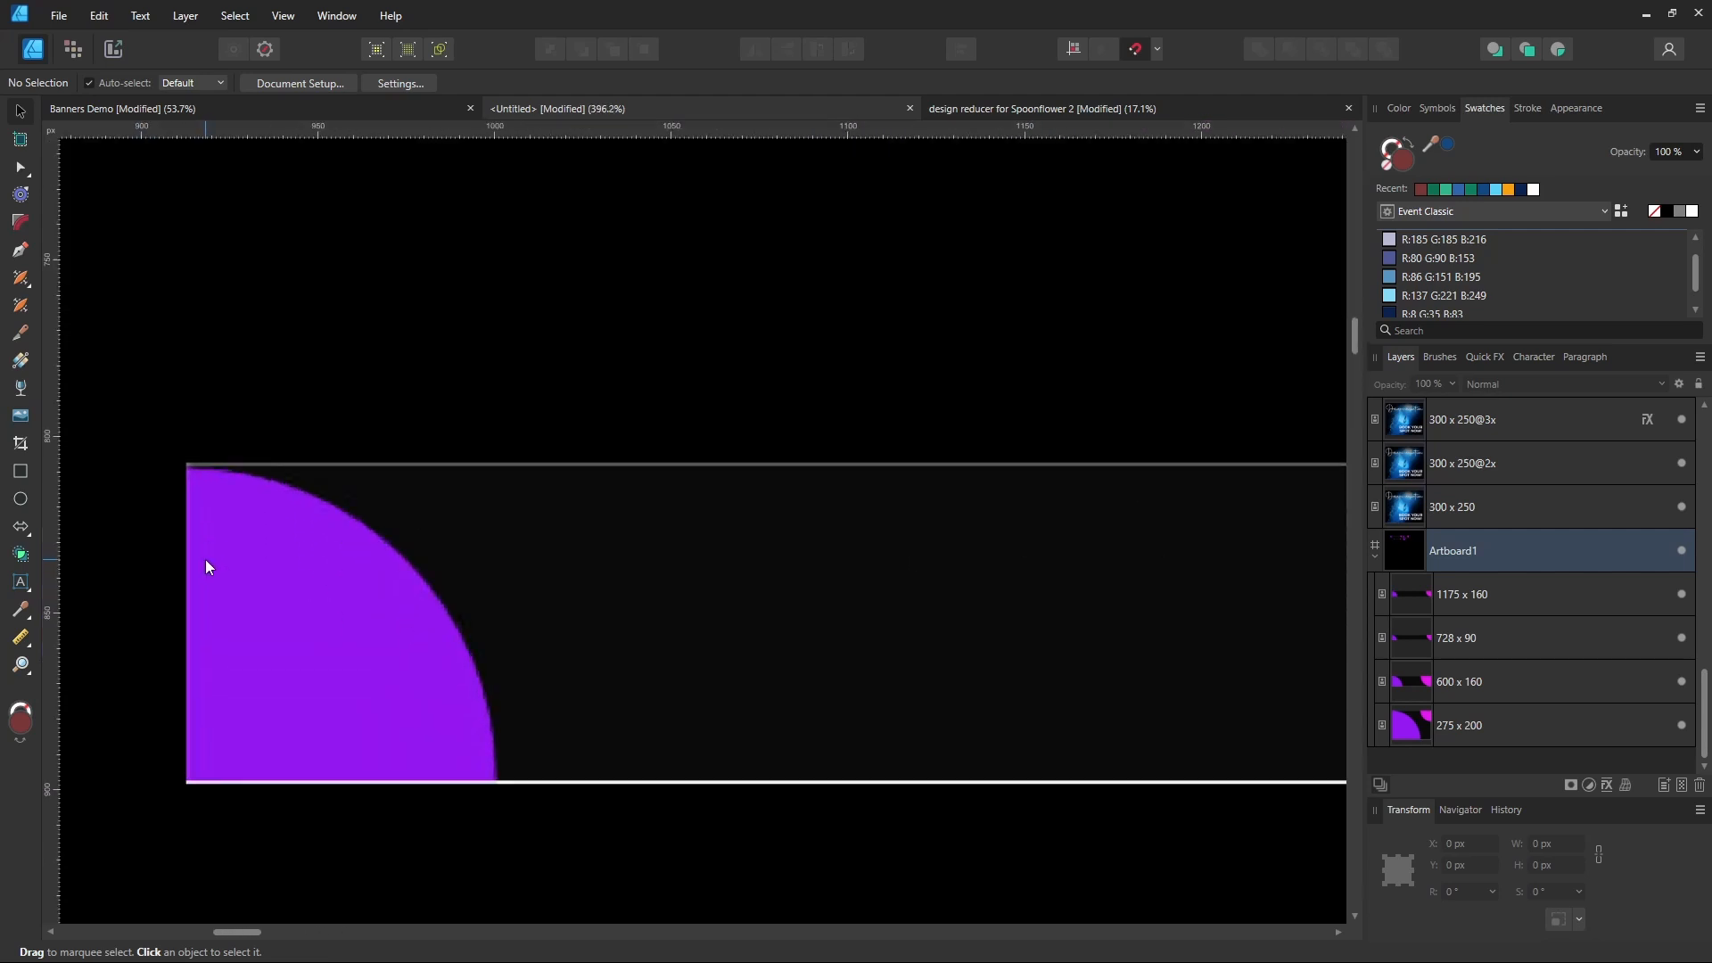
scroll(115, 515, "down", 4)
scroll(205, 661, "down", 4)
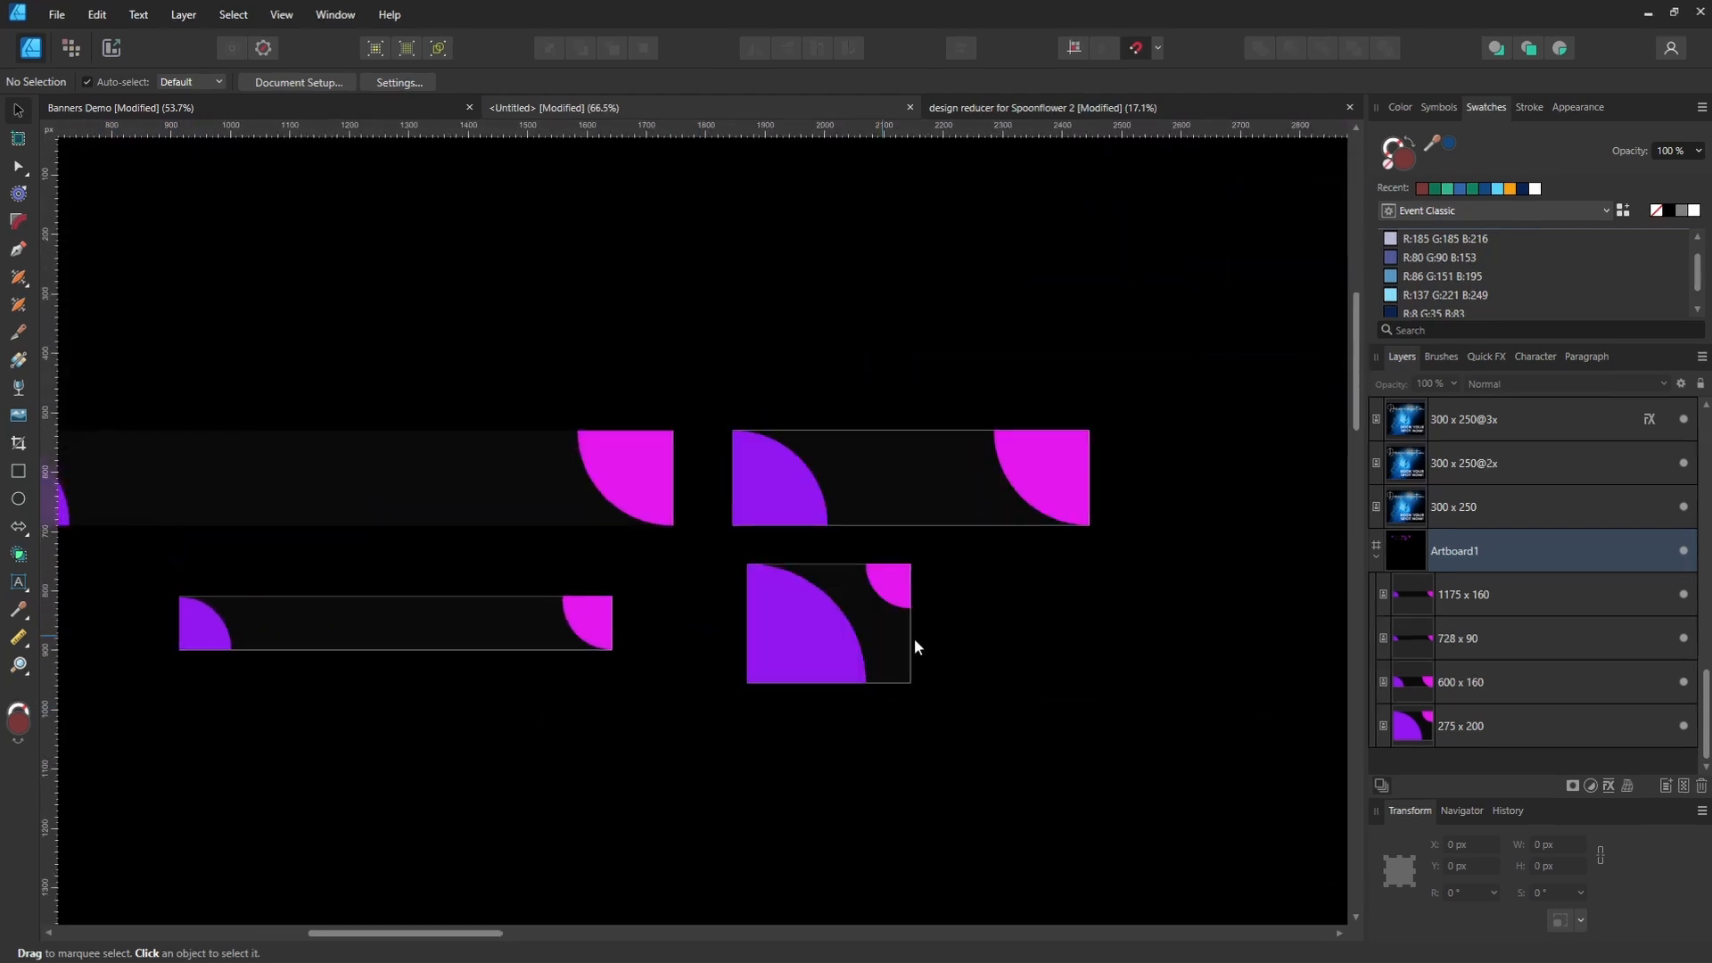
scroll(938, 768, "up", 1)
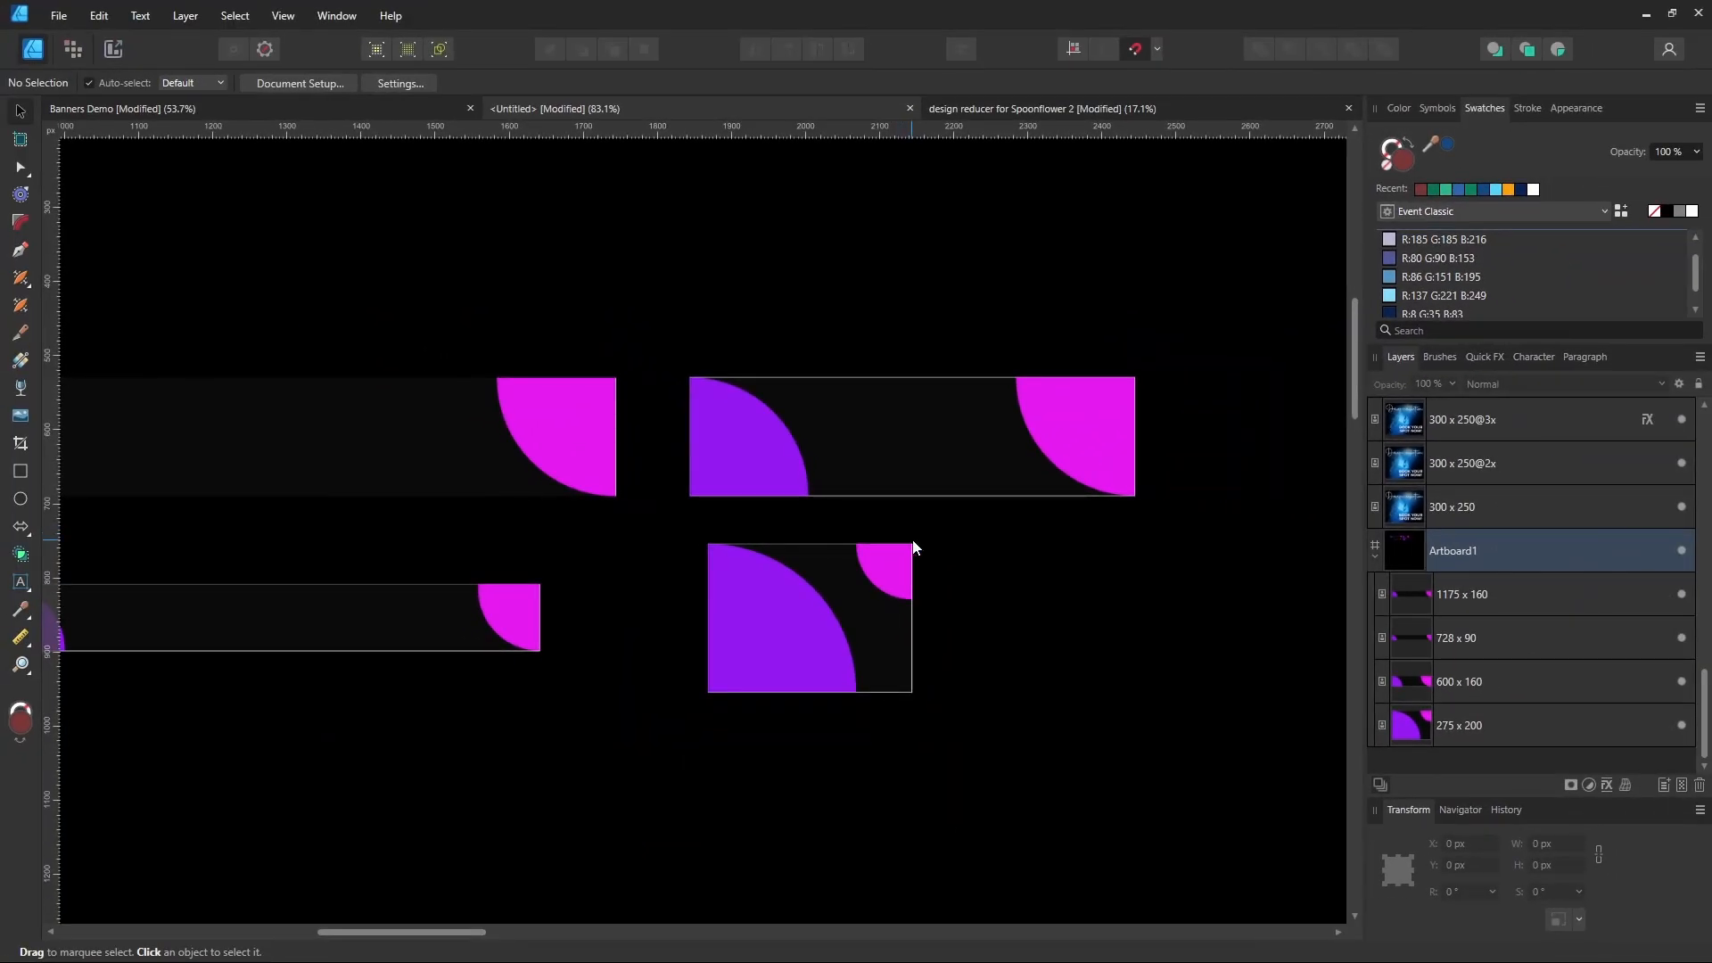
- Check the actual pixel dimensions of the placed 275 x 200 and 600 x 160 images
left_click(827, 575)
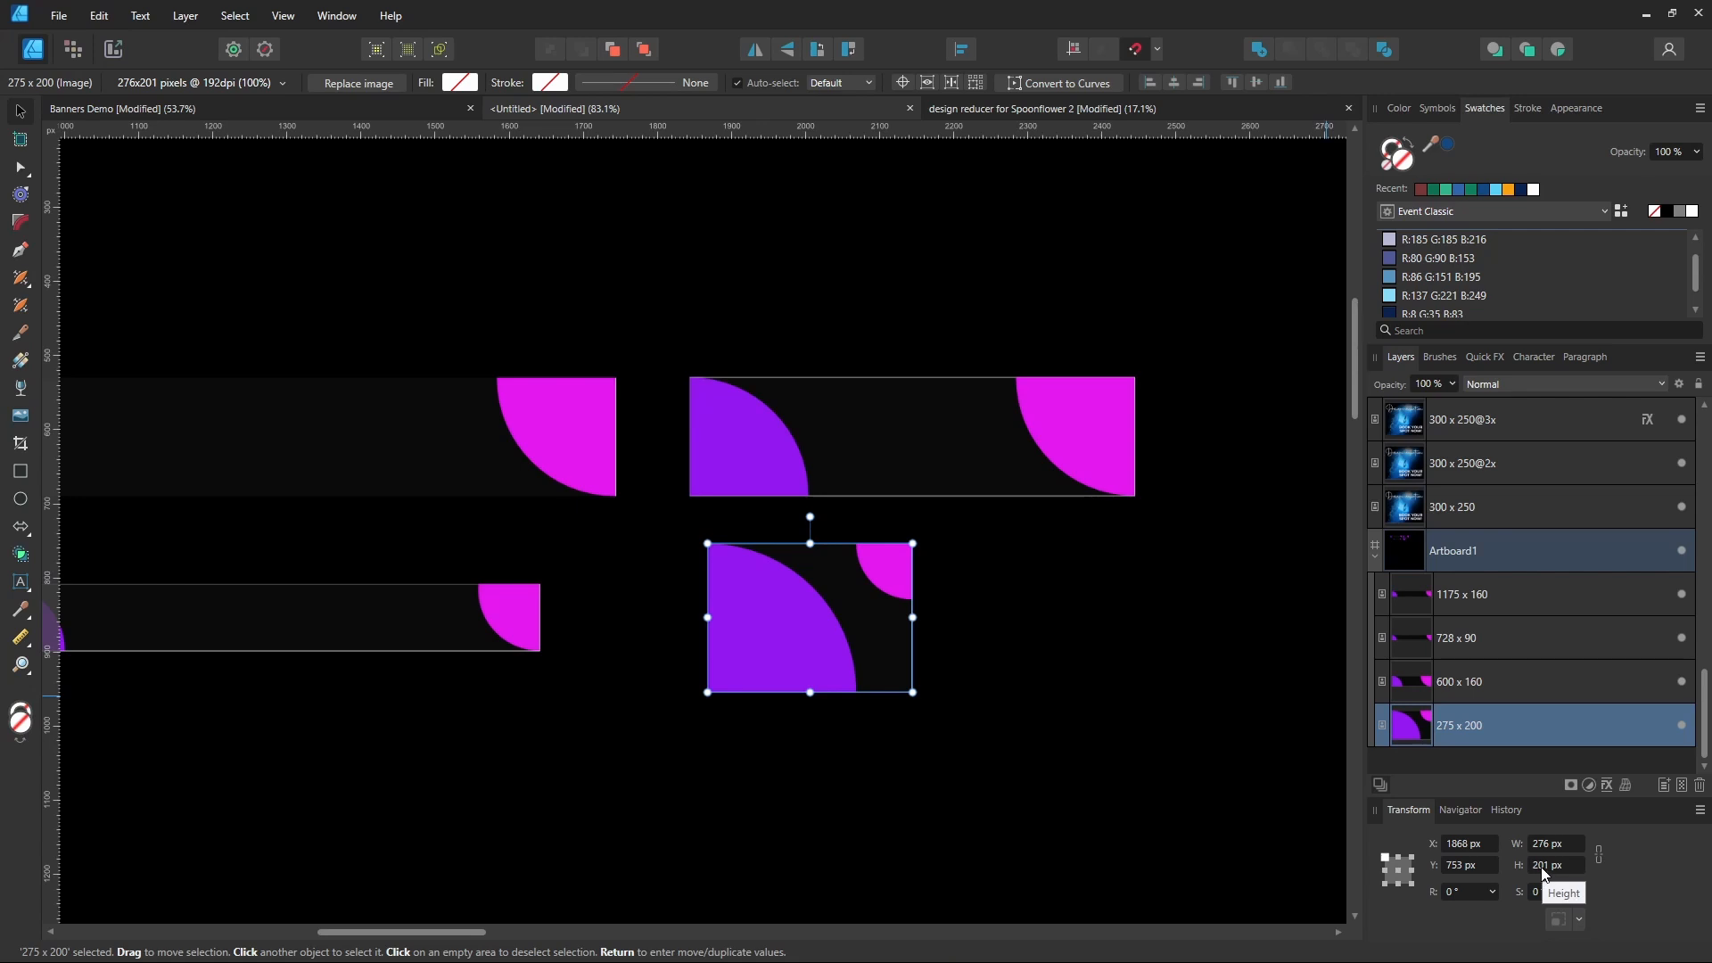
left_click(956, 422)
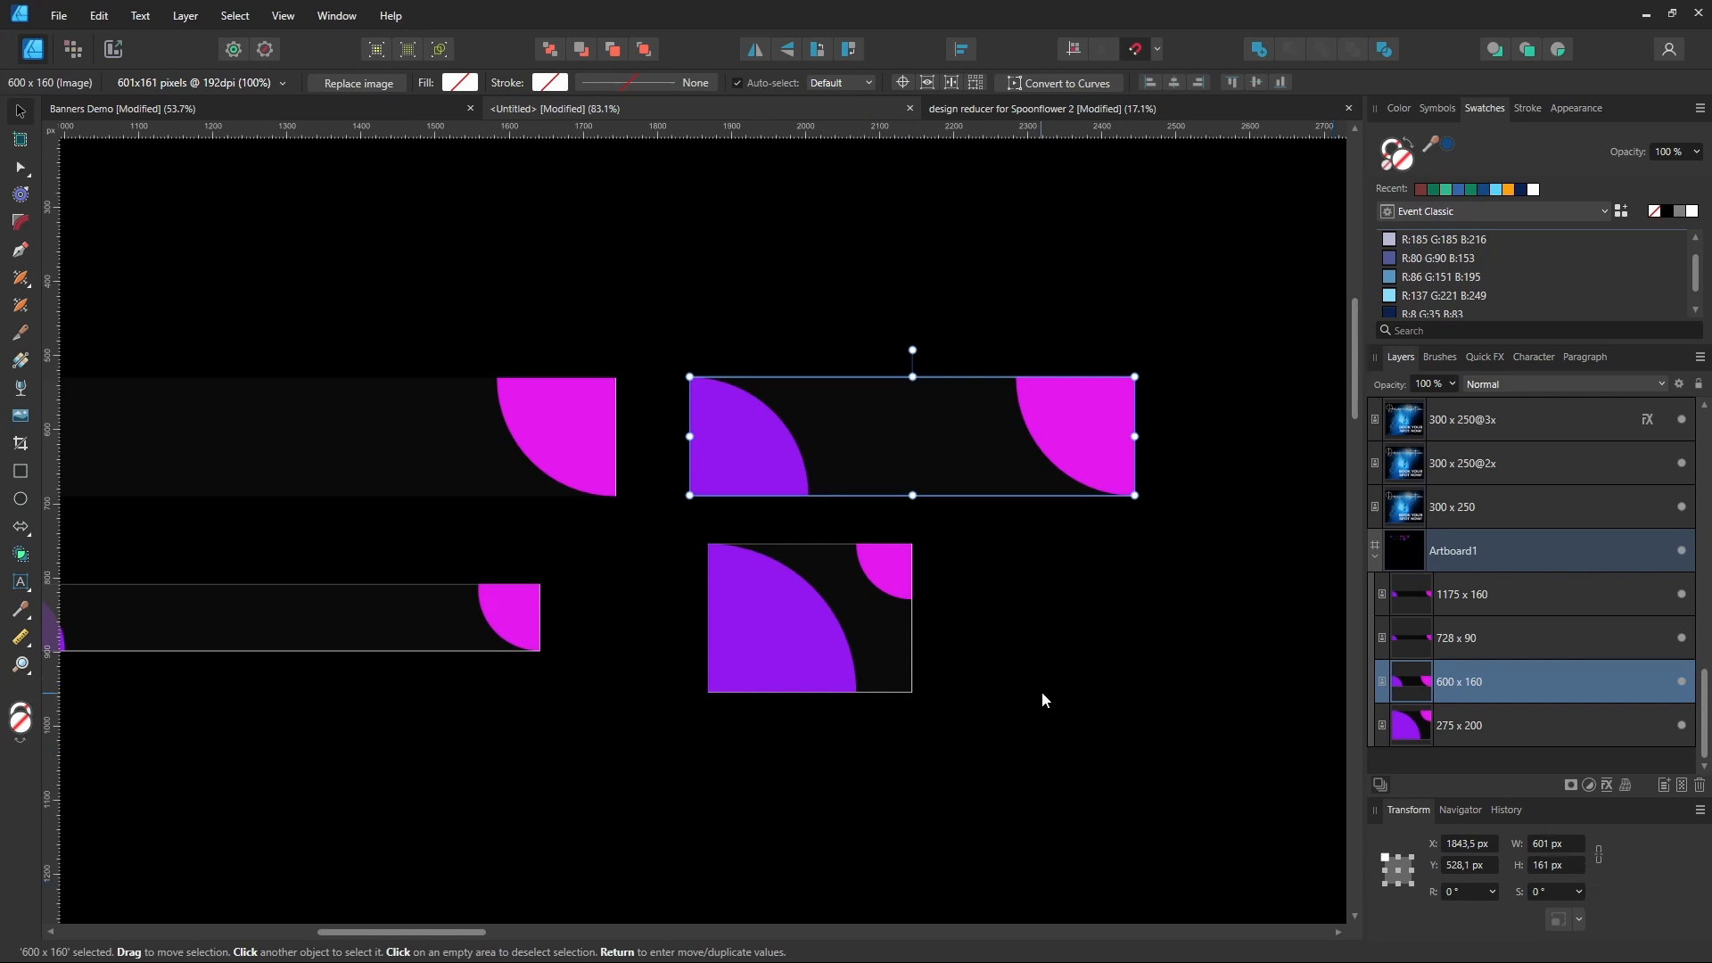
scroll(1041, 692, "down", 5)
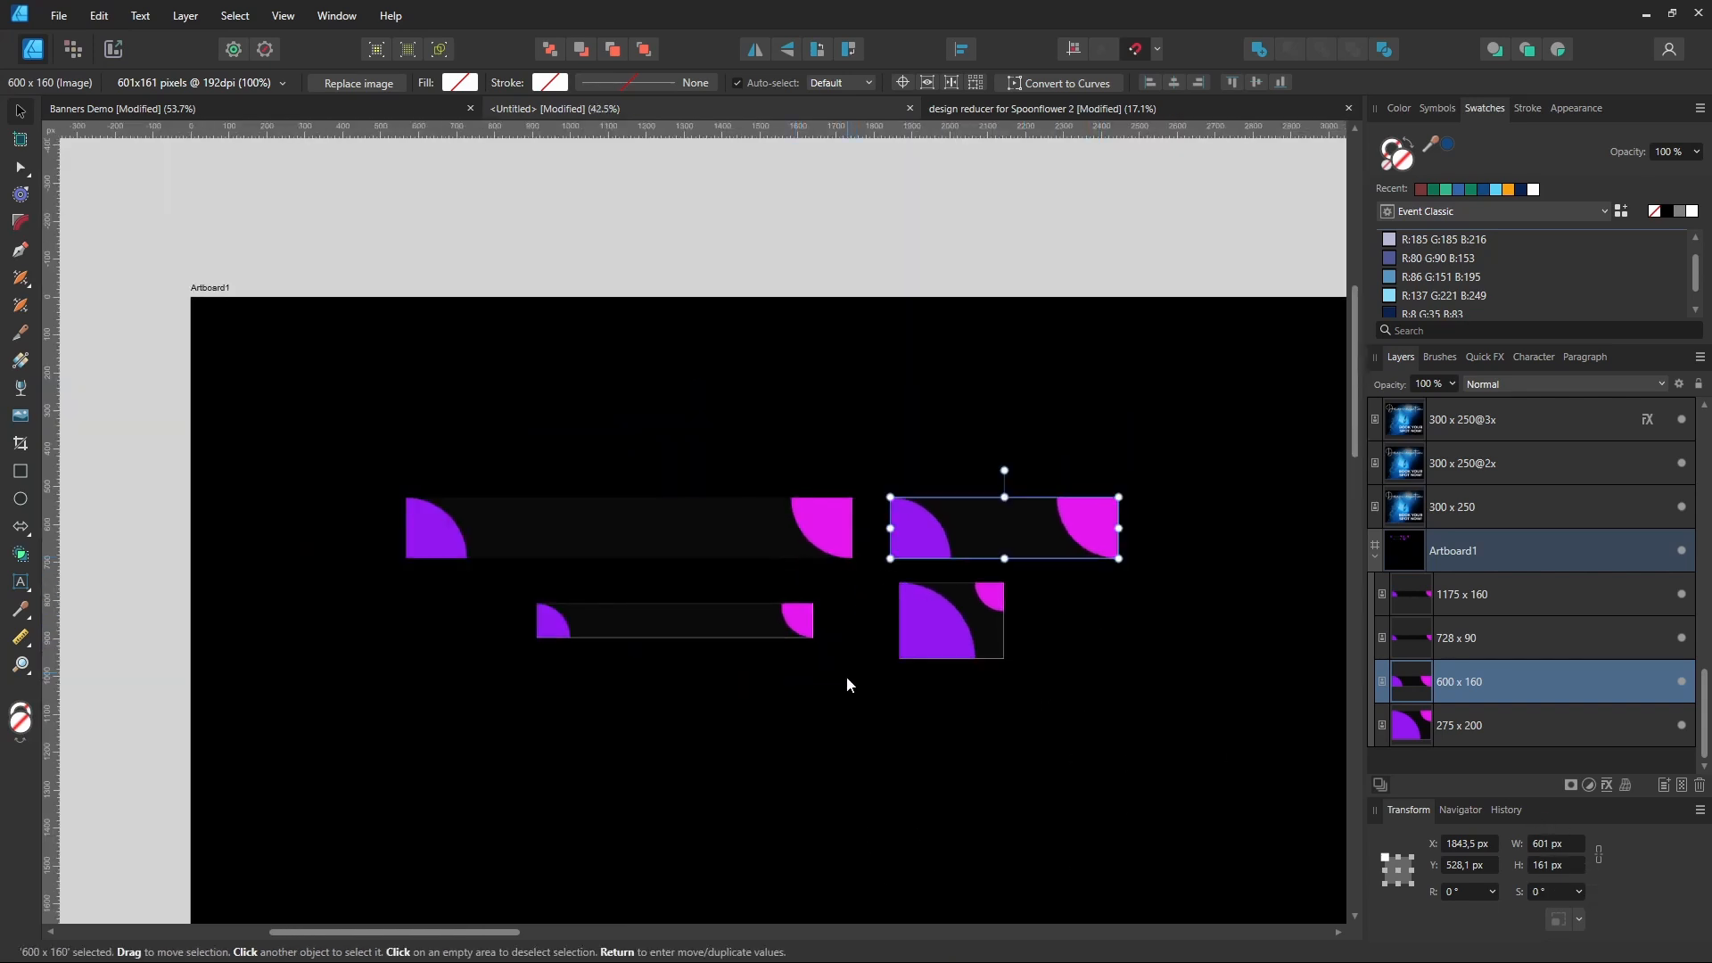
left_click(848, 685)
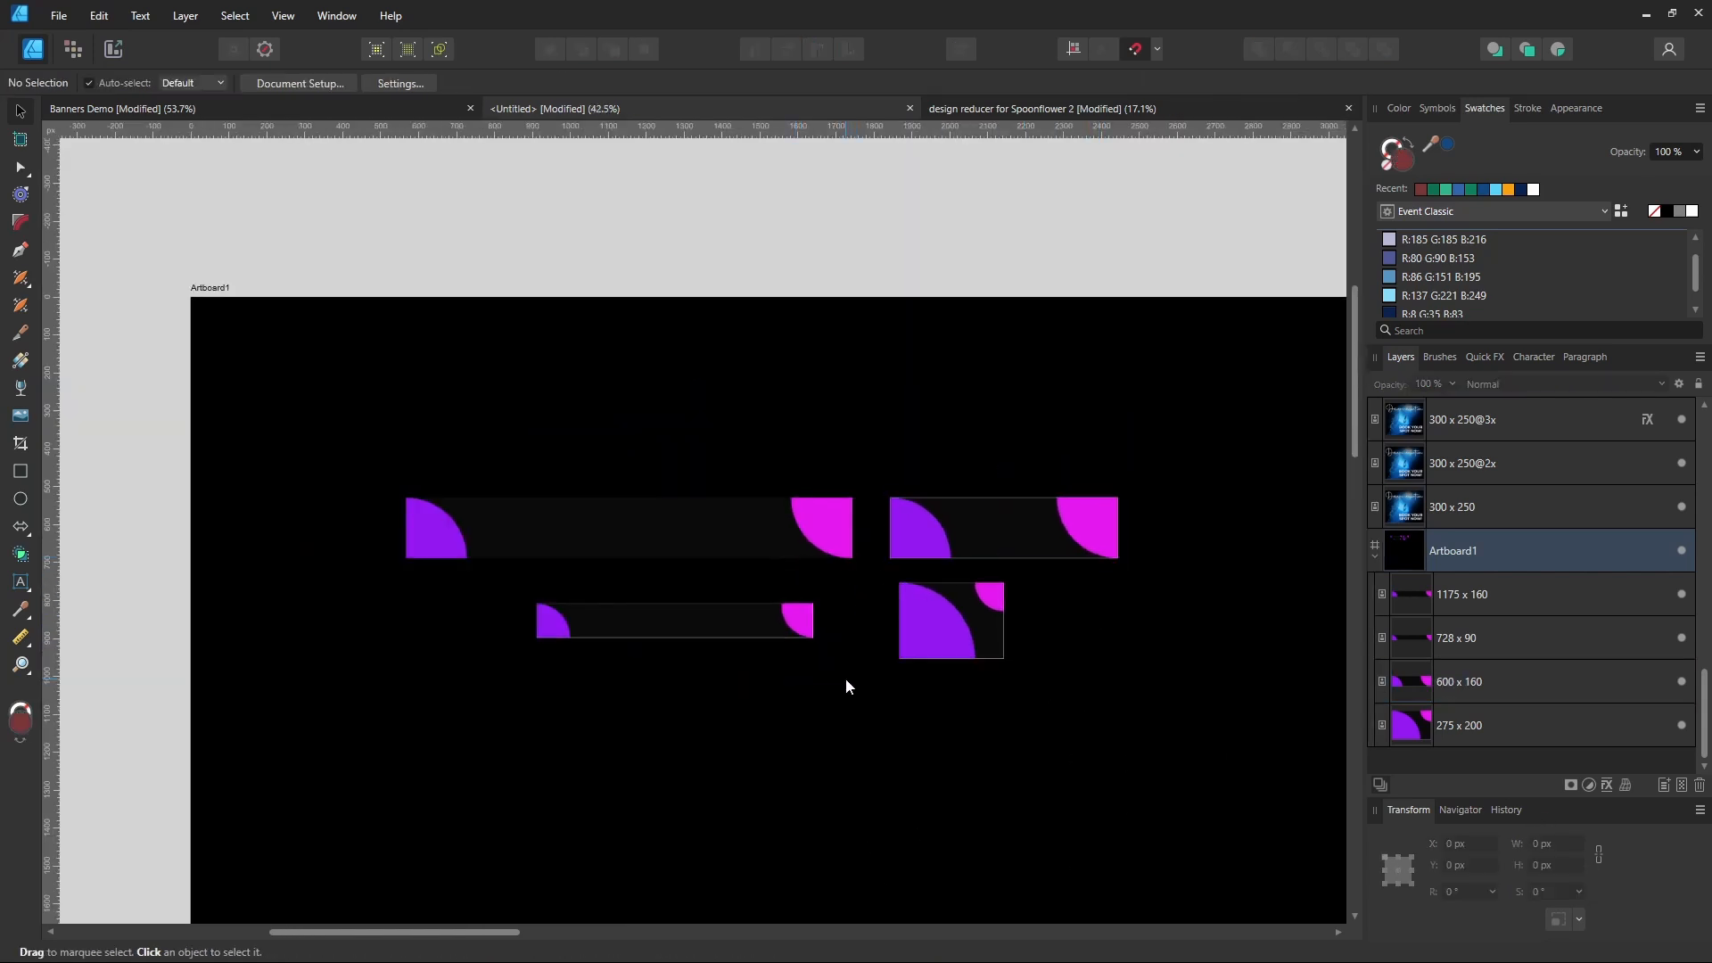
- Return to the Banners Demo document's Designer Persona and set the 1175 x 160 artboard's X position to 0 px
left_click(253, 110)
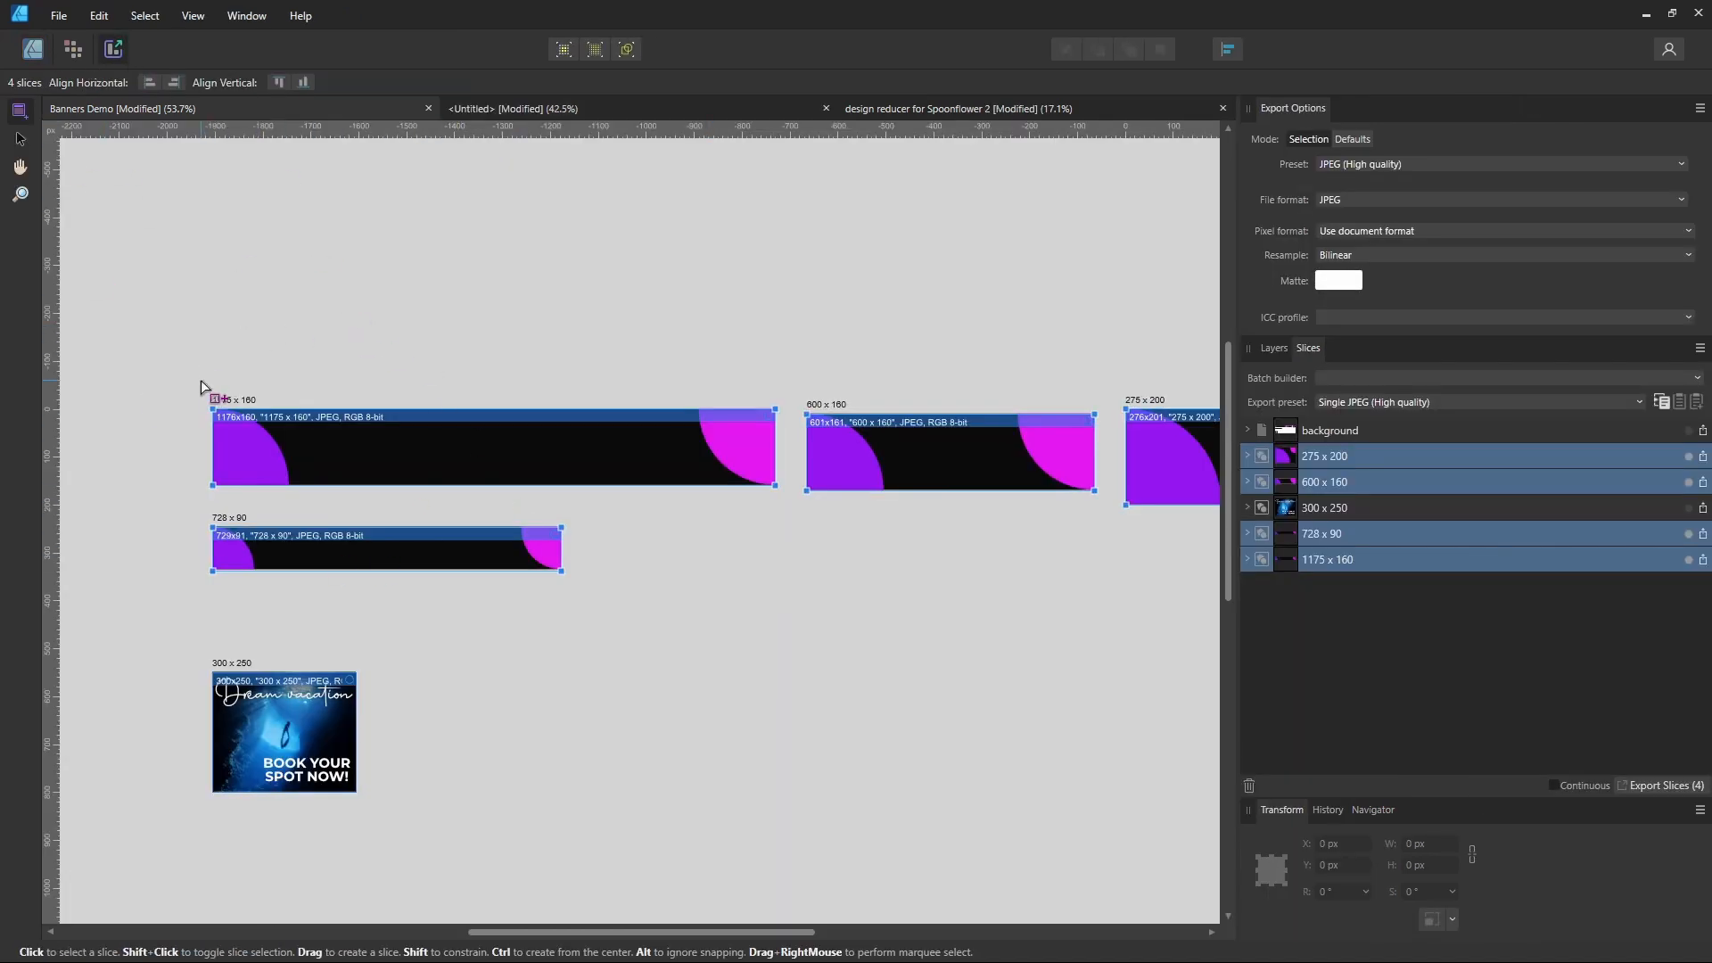
left_click(33, 49)
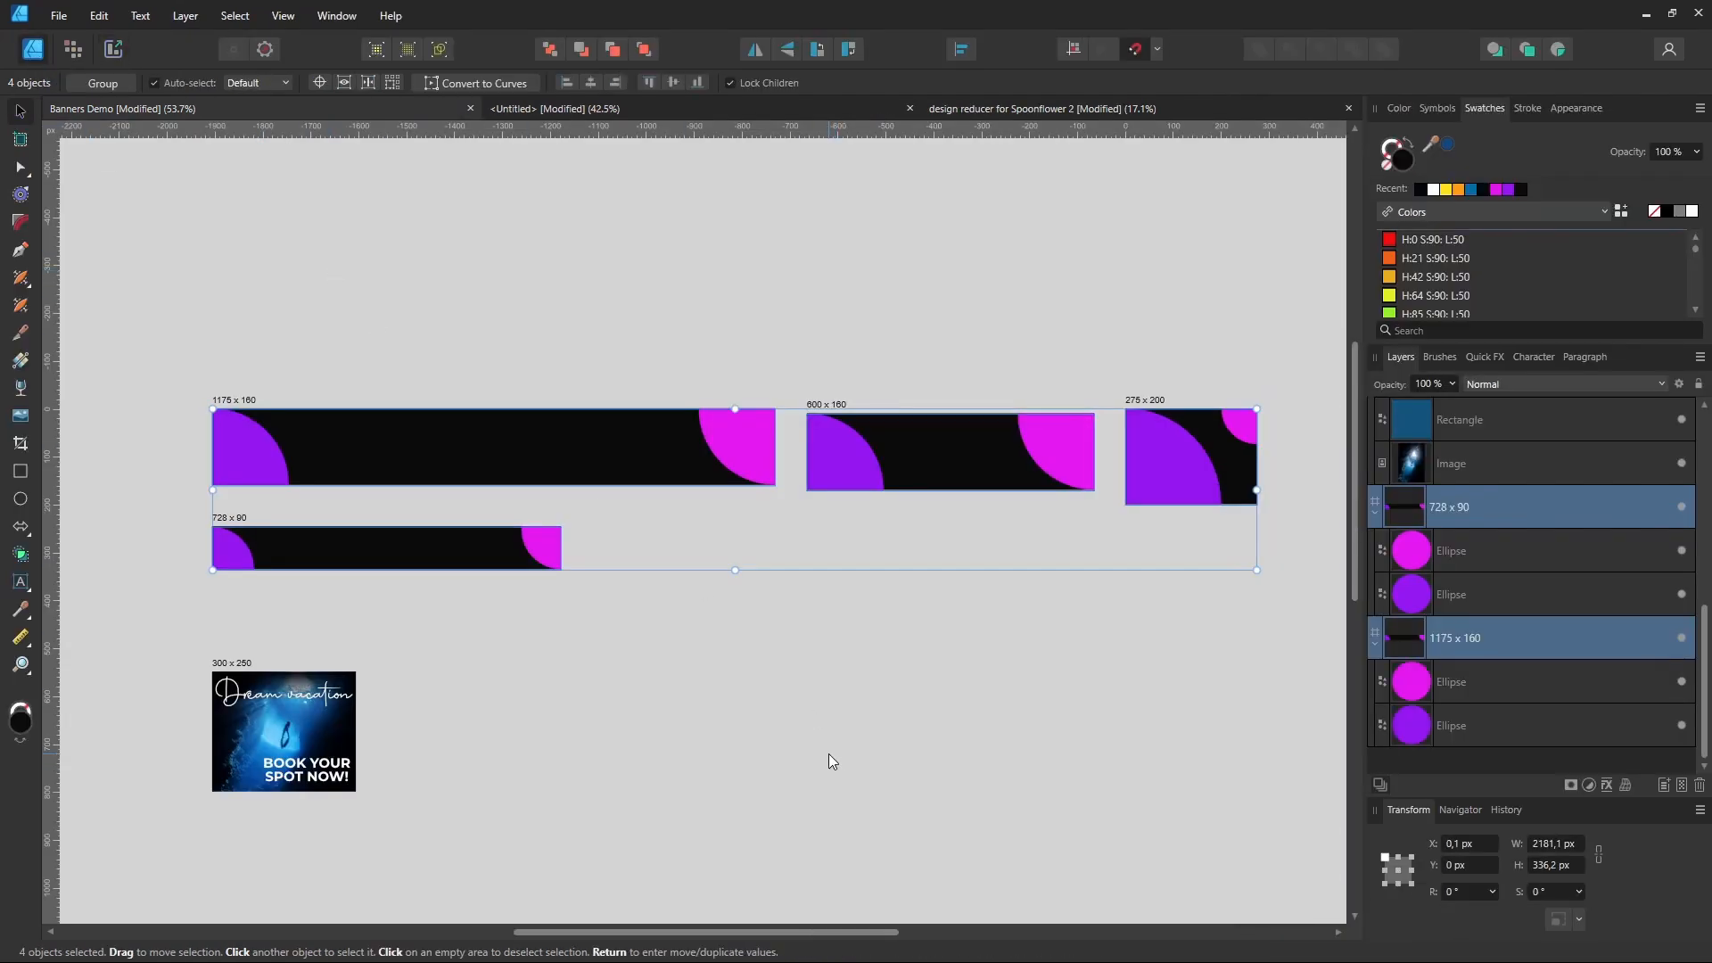
left_click(726, 670)
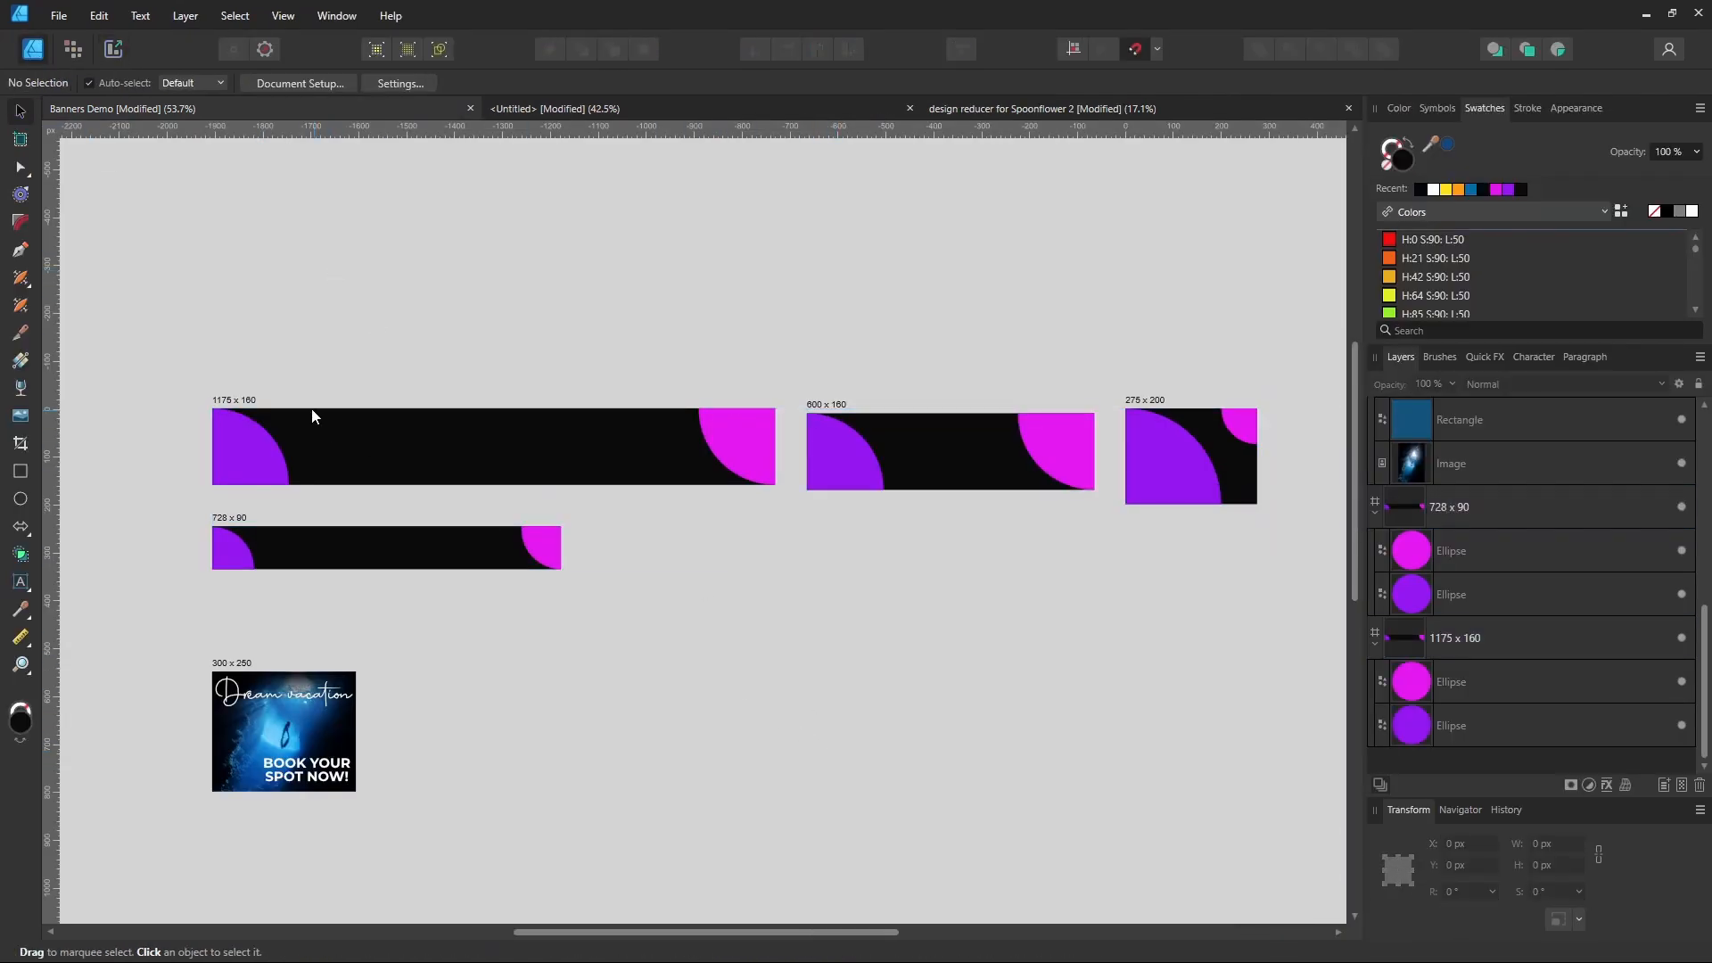
left_click(223, 399)
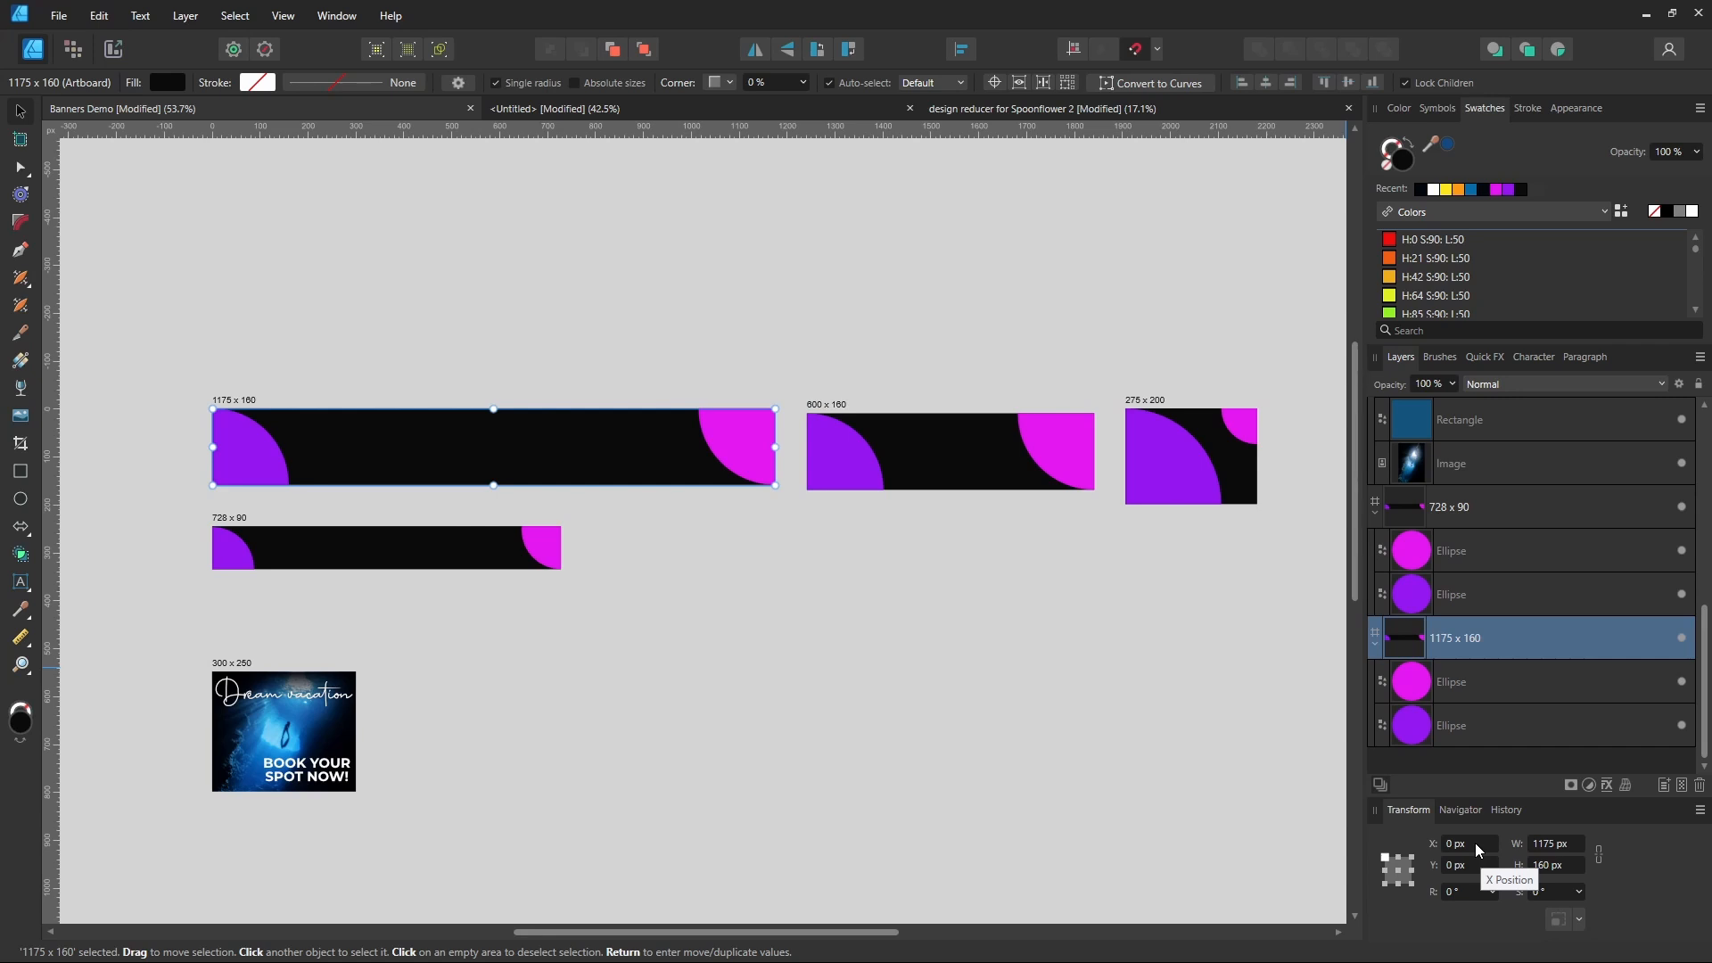
- Set the 600 x 160 artboard's position to whole pixels: X 1240 px and Y 10 px
left_click(830, 410)
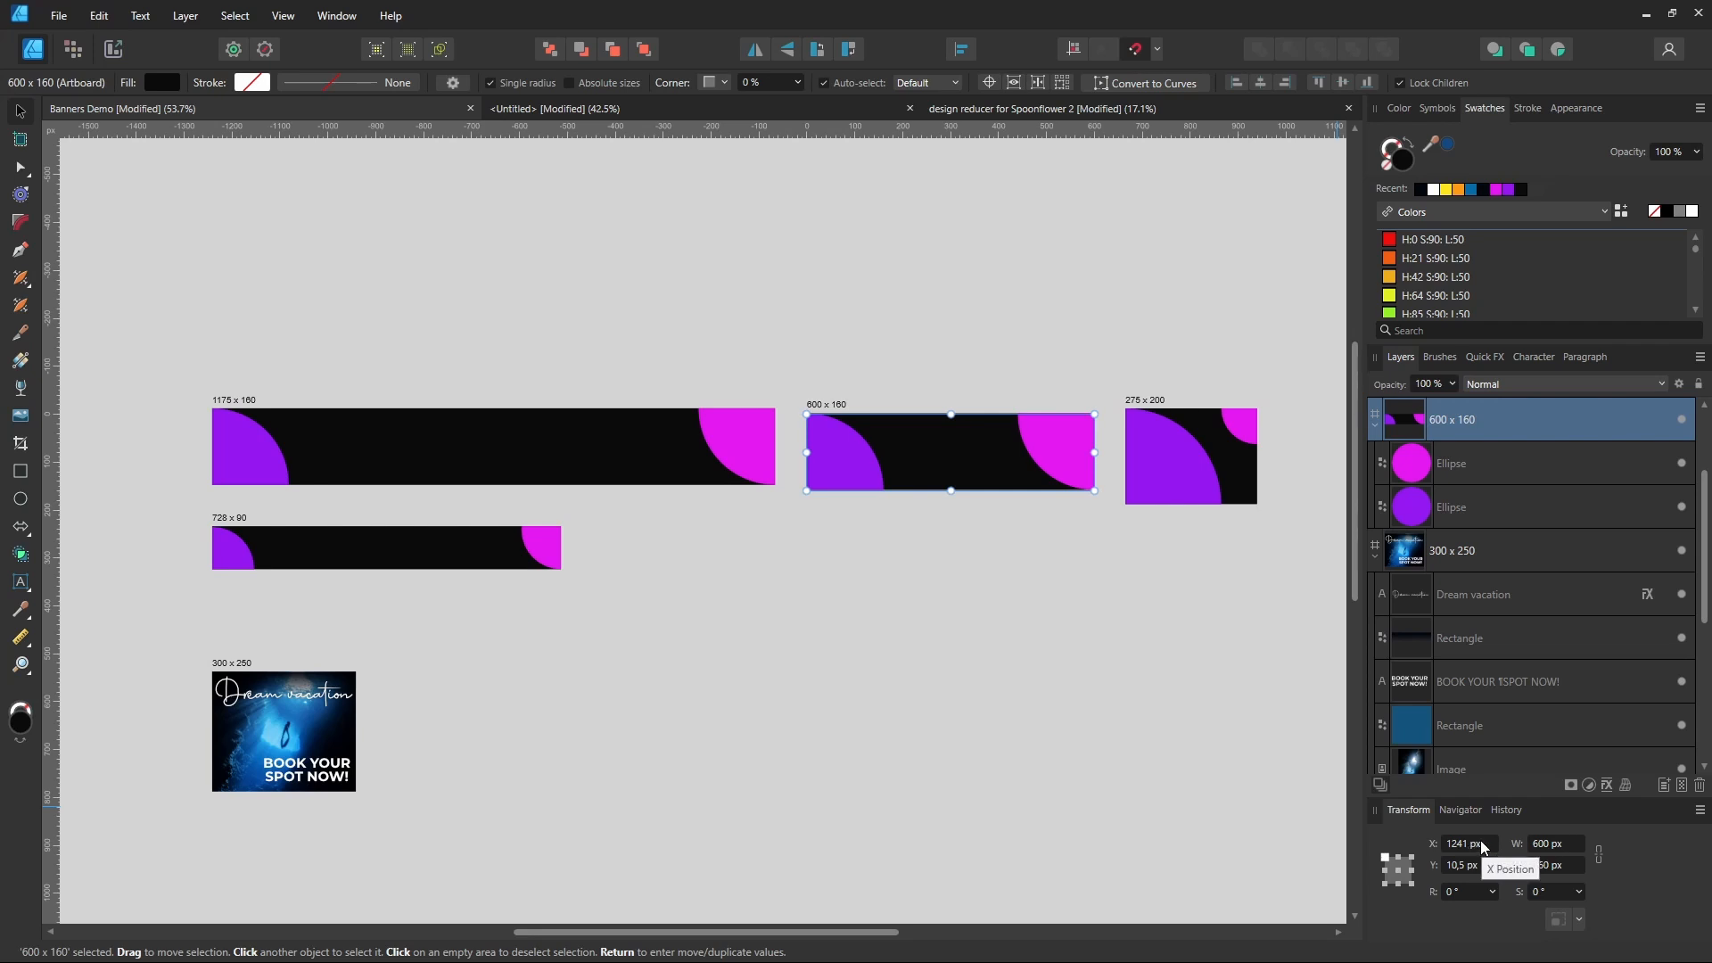
scroll(1481, 843, "down", 1)
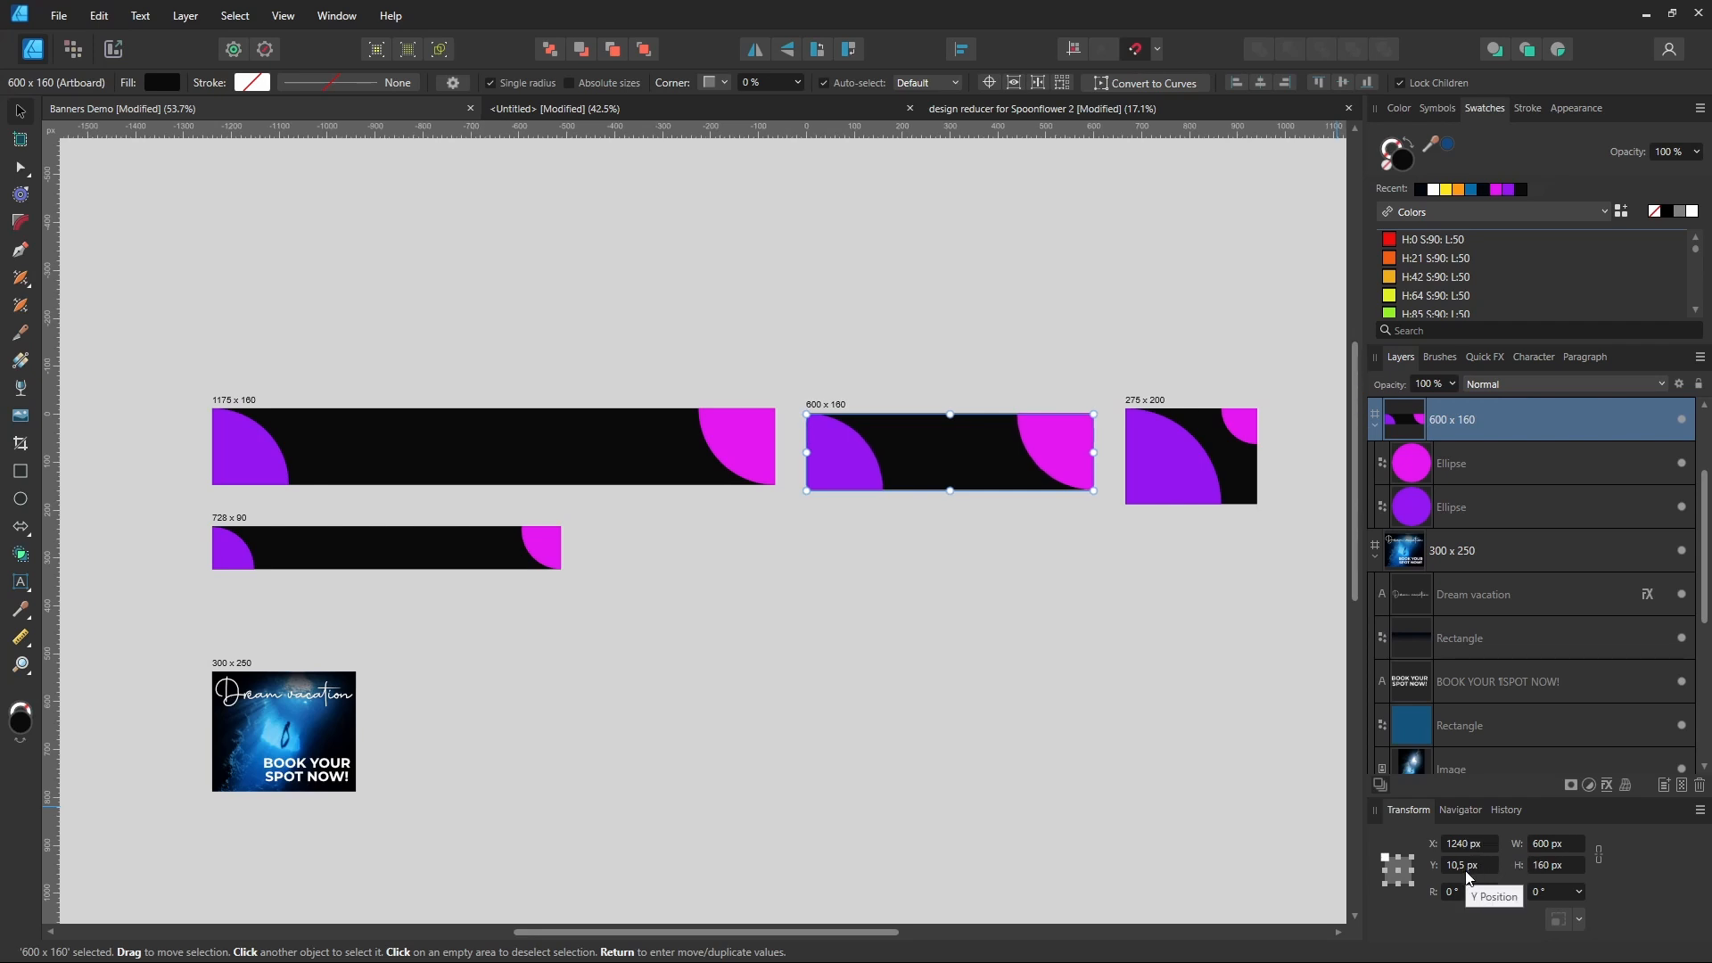
scroll(1470, 872, "down", 1)
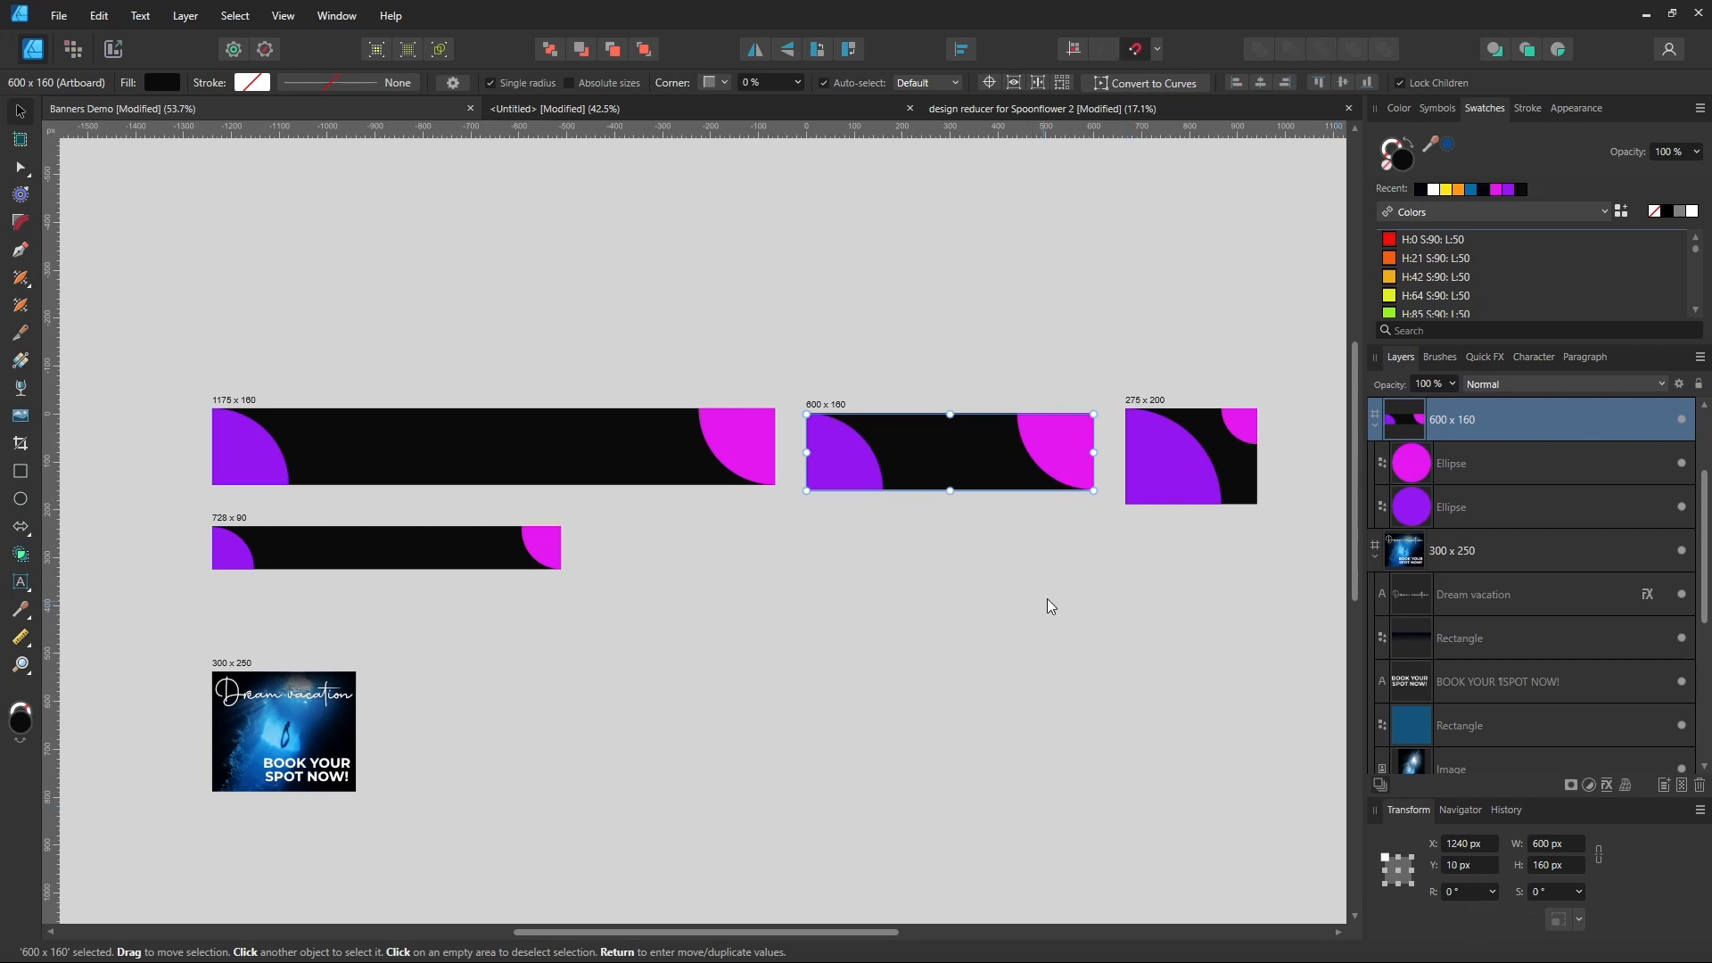
- Position the 275 x 200 artboard at X 1906 px, Y 0 px, and the 728 x 90 artboard at X 0 px, Y 246 px
left_click(1145, 410)
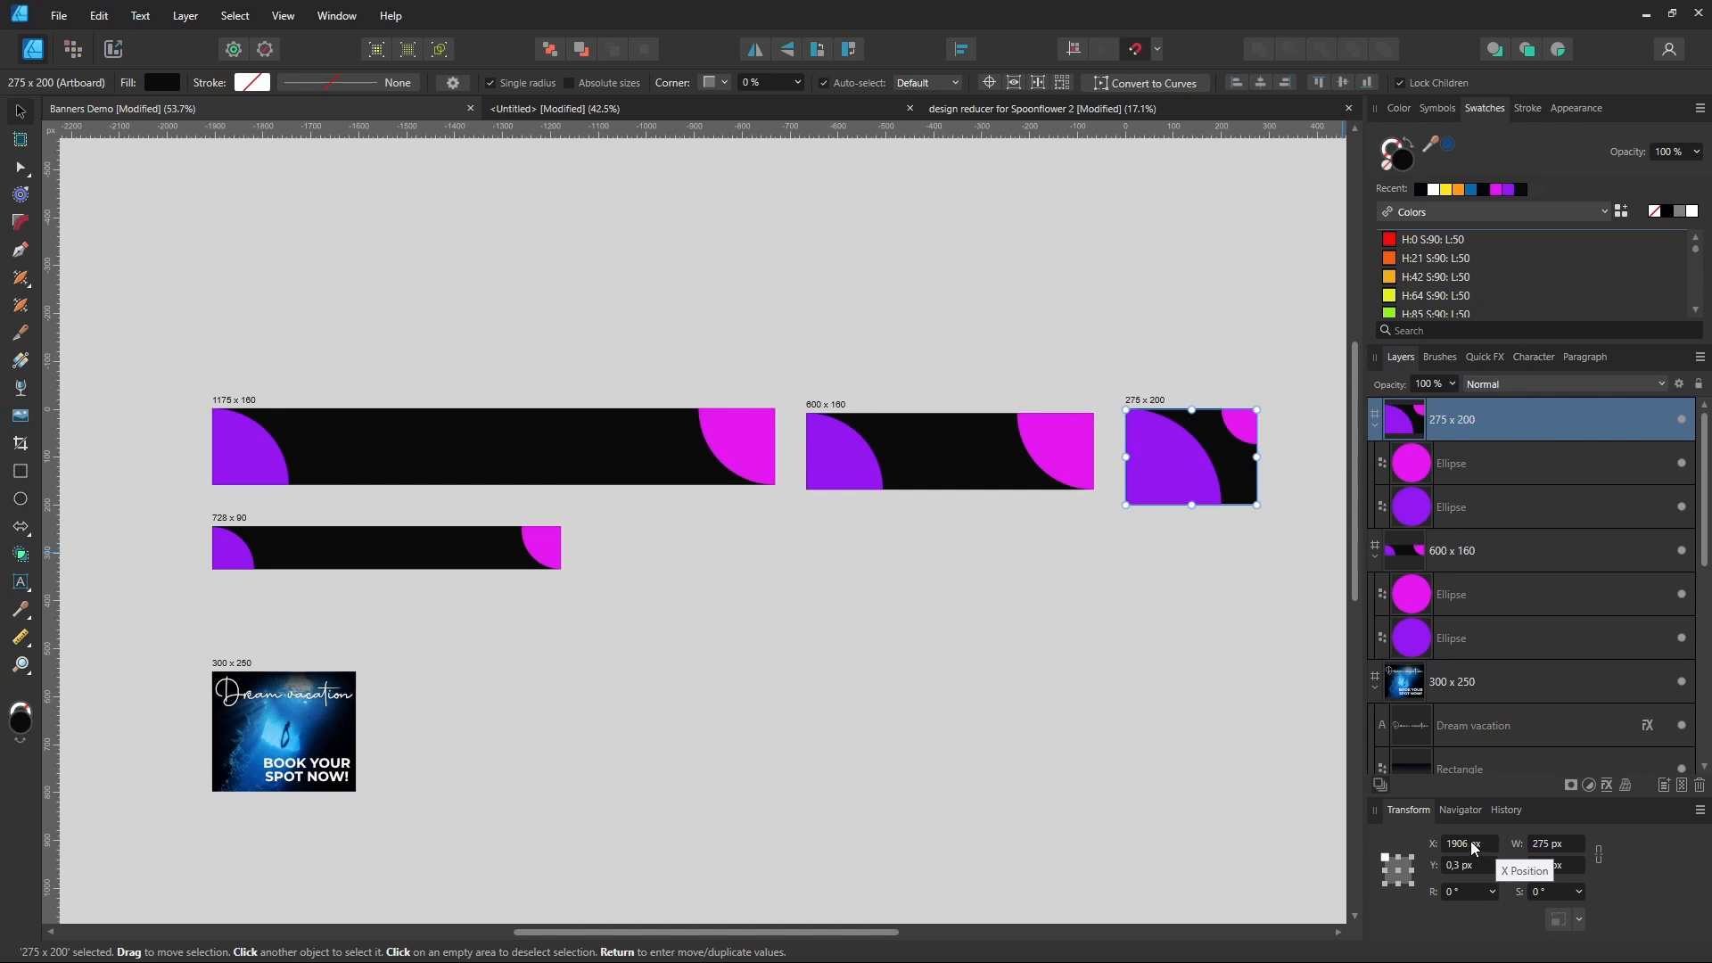
scroll(1469, 866, "down", 1)
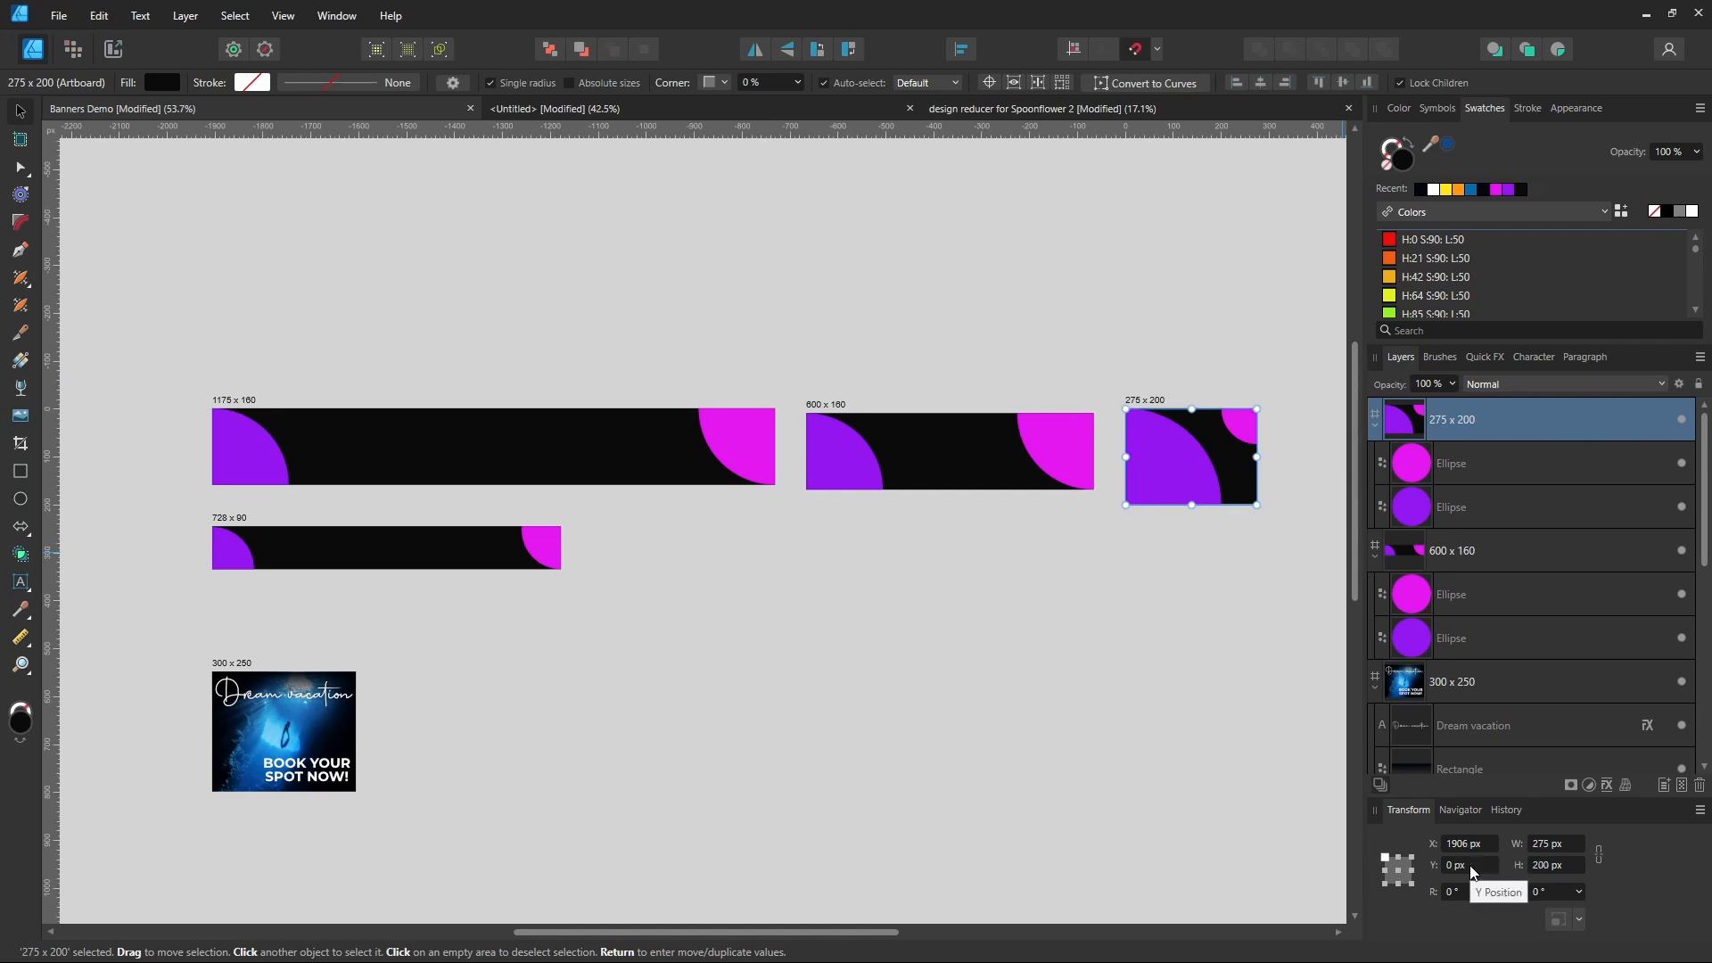
left_click(223, 518)
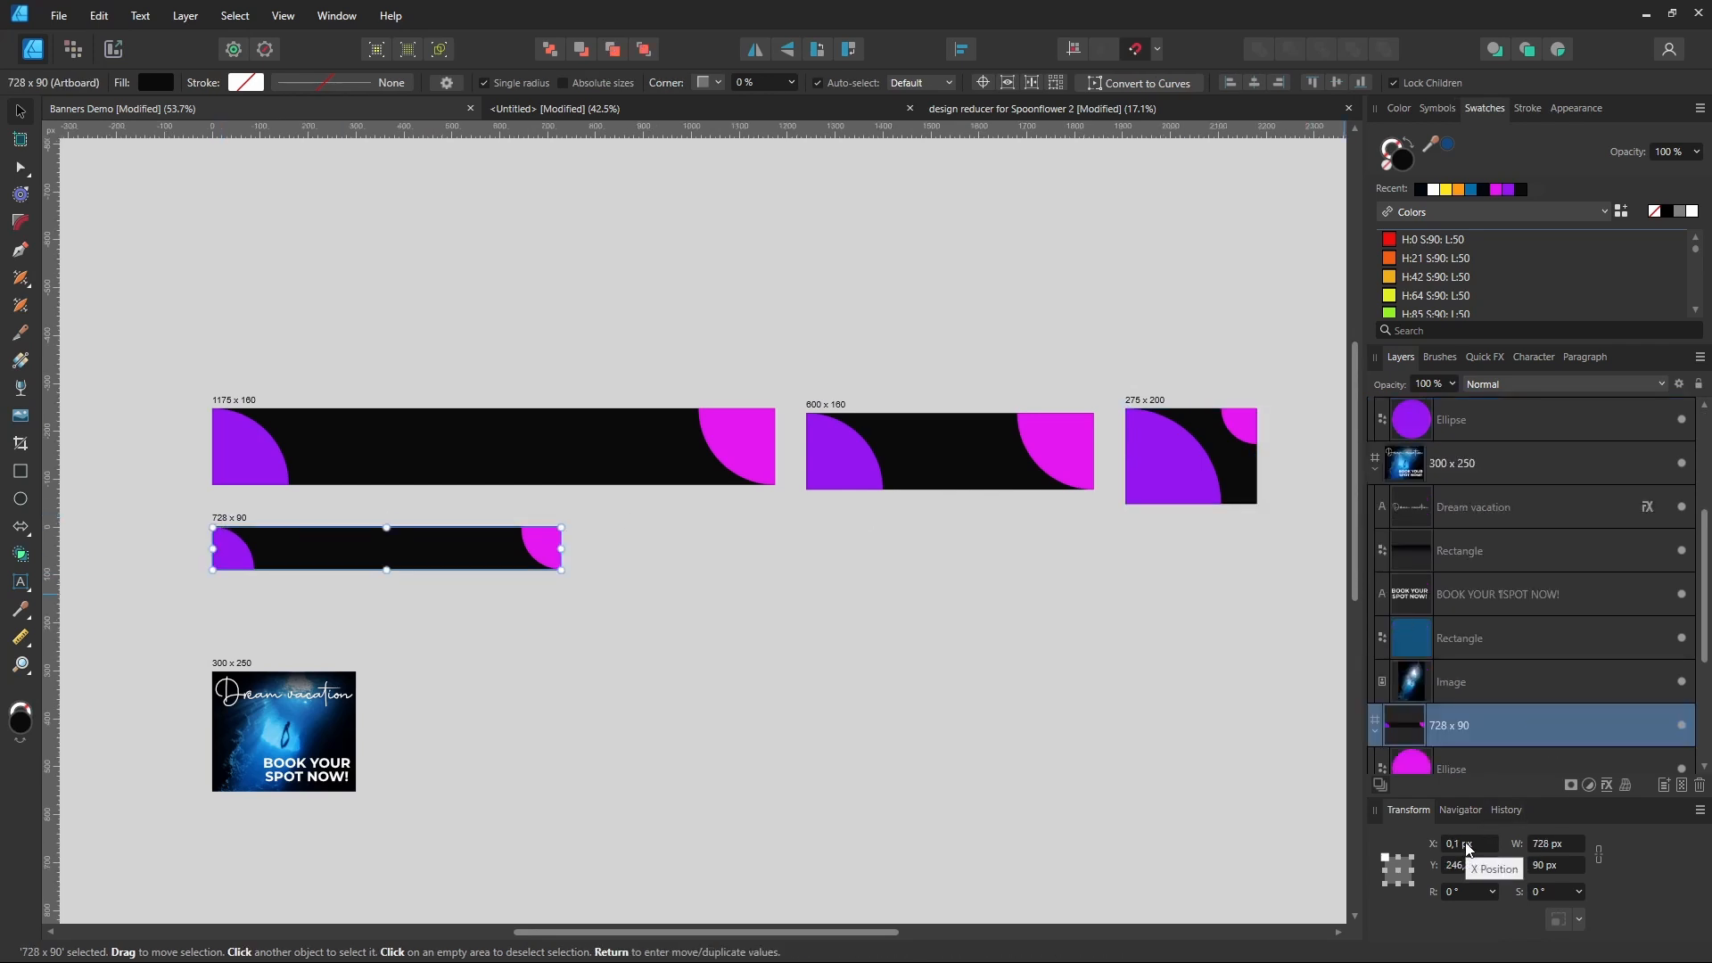
scroll(1470, 847, "down", 1)
scroll(1470, 865, "down", 1)
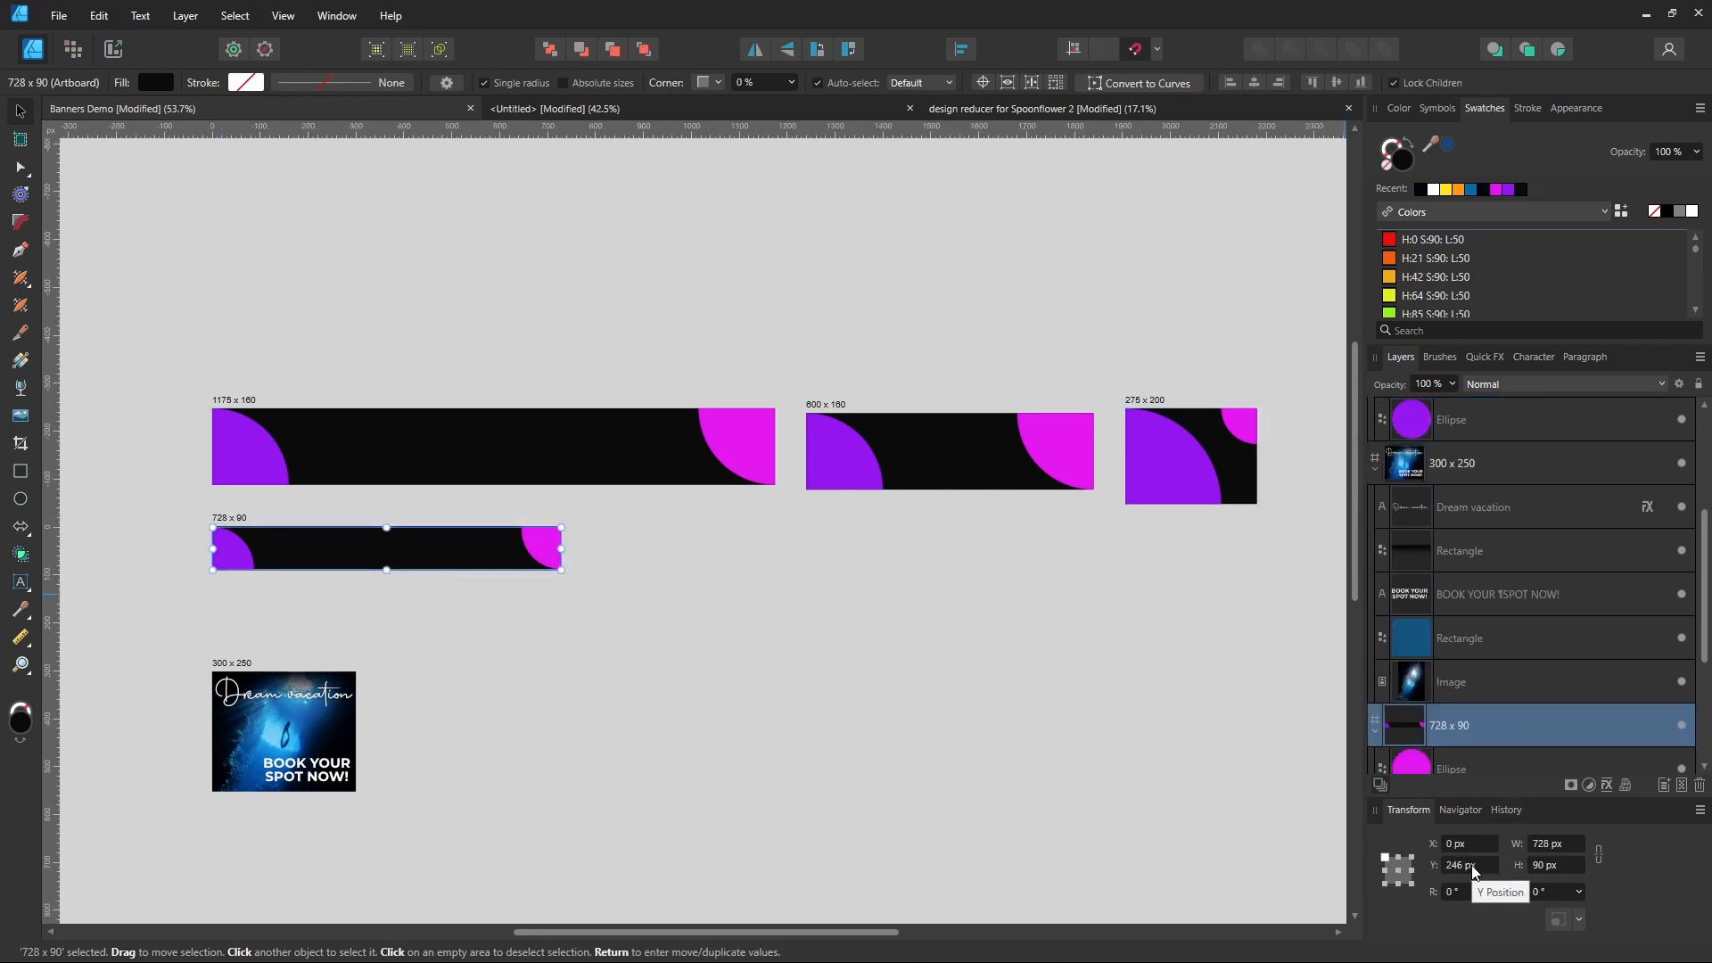
left_click(695, 531)
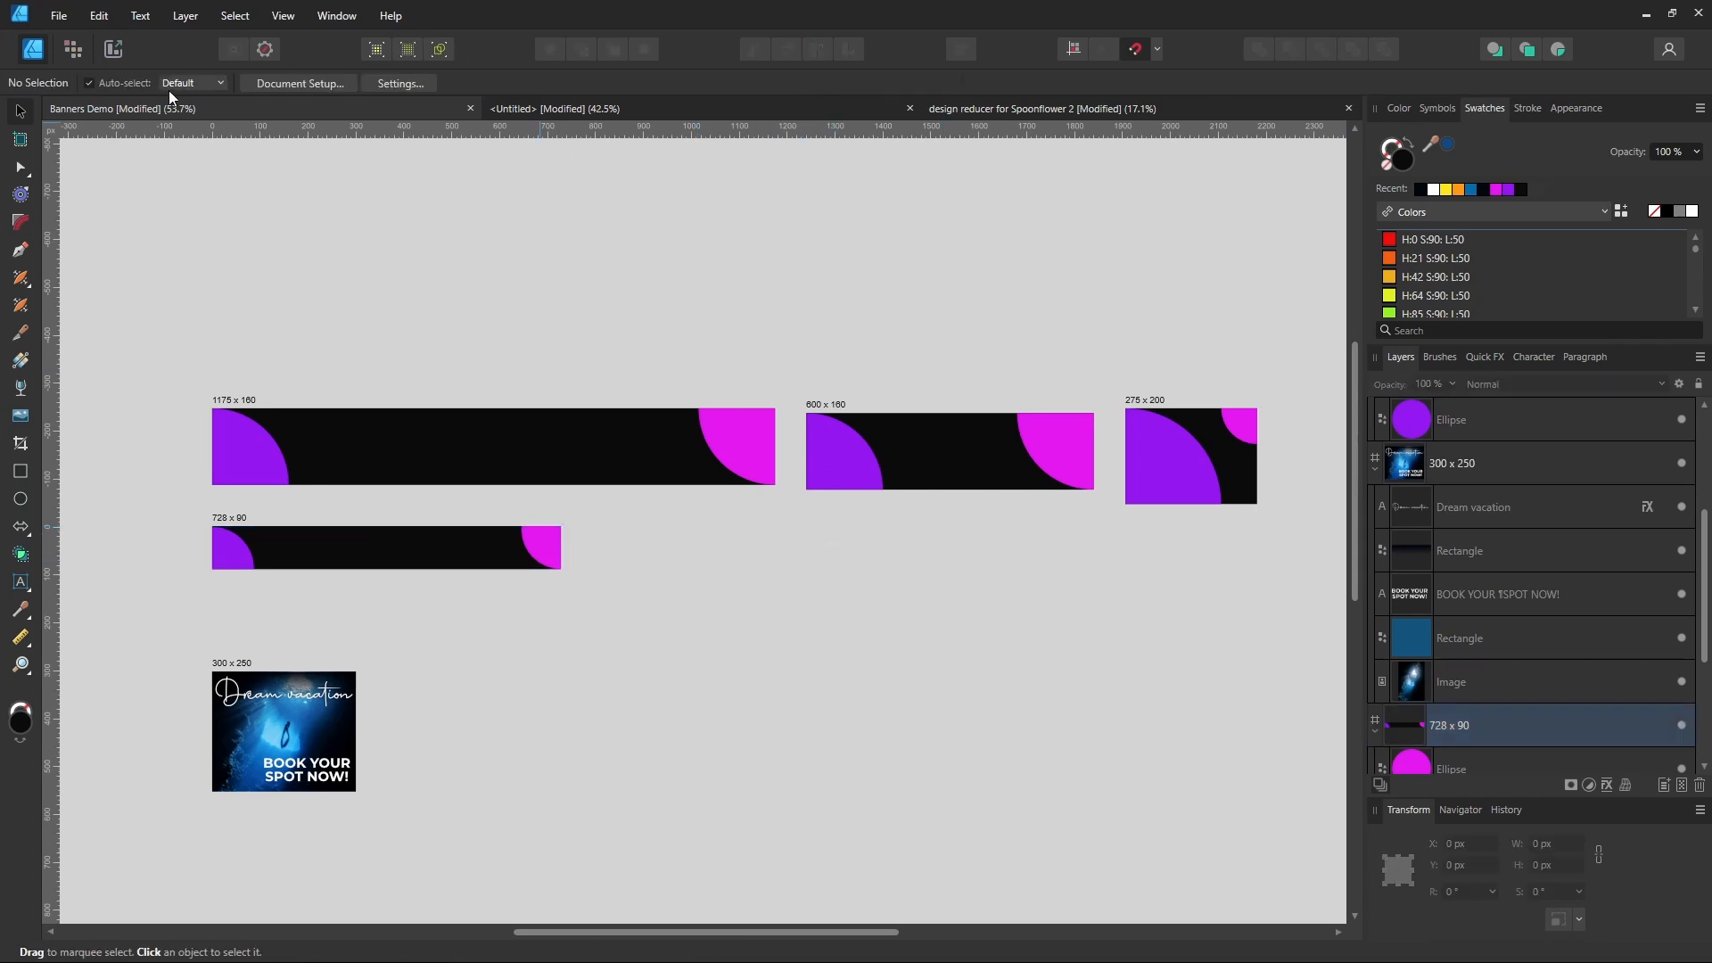
- Switch to the Export Persona and export the four included slices to the Demo banner folder, overwriting the existing JPEG files
left_click(112, 50)
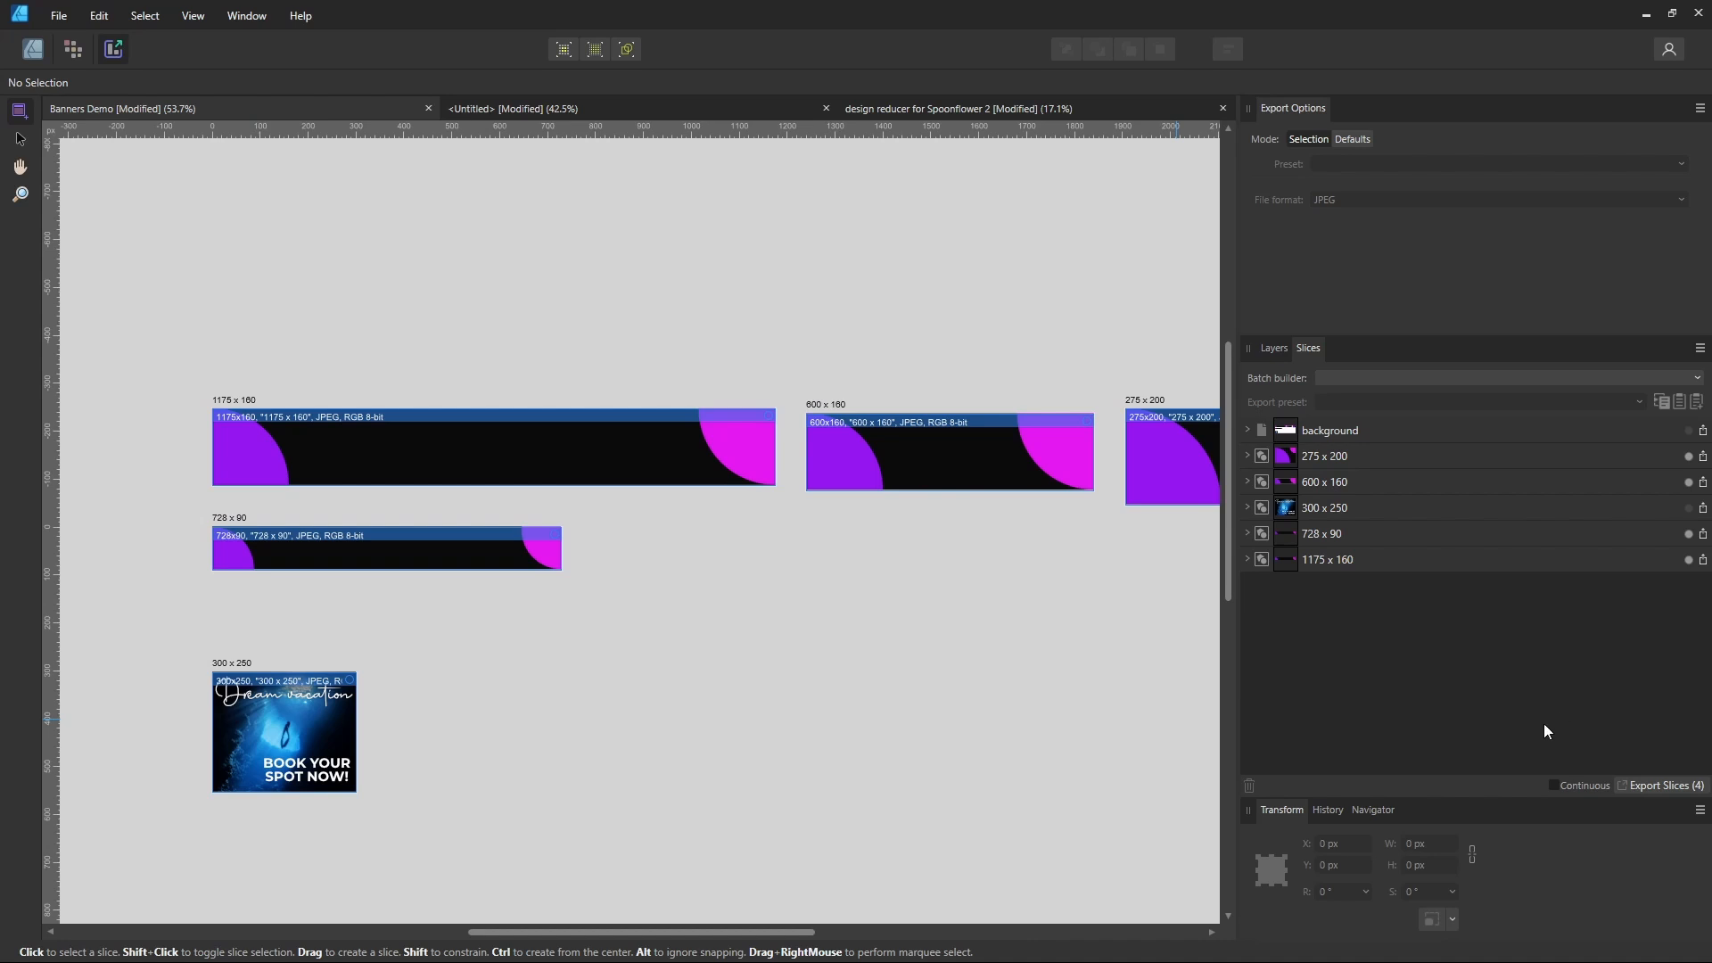
left_click(1675, 785)
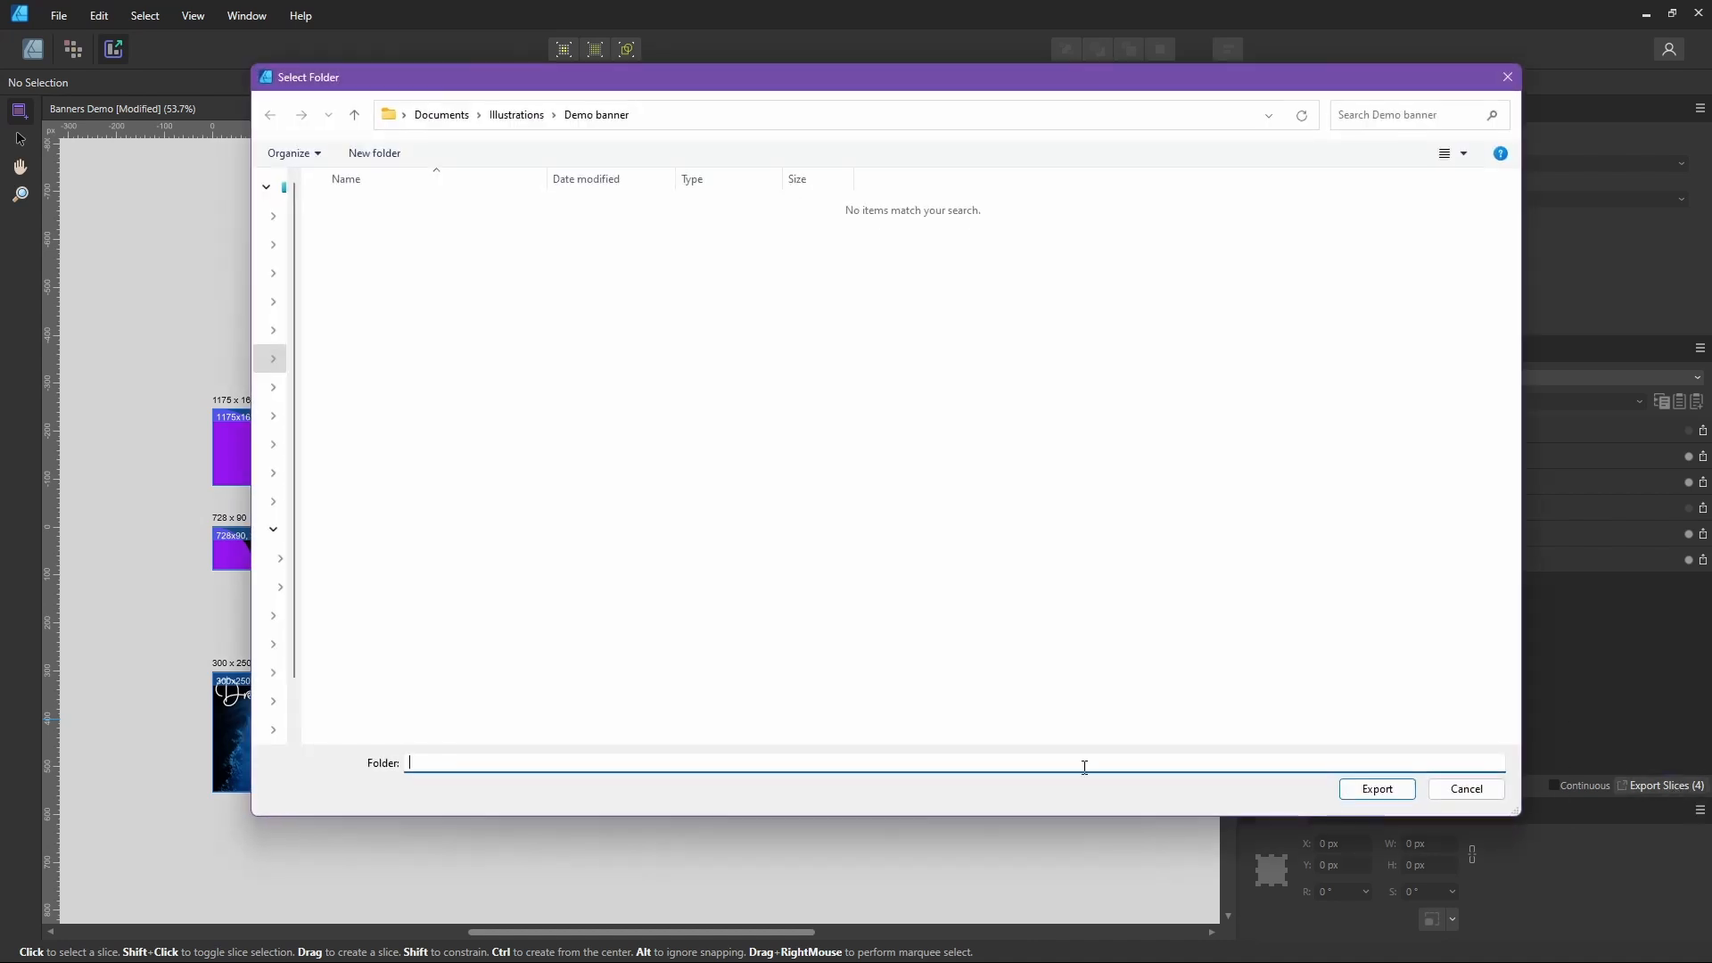
left_click(1379, 790)
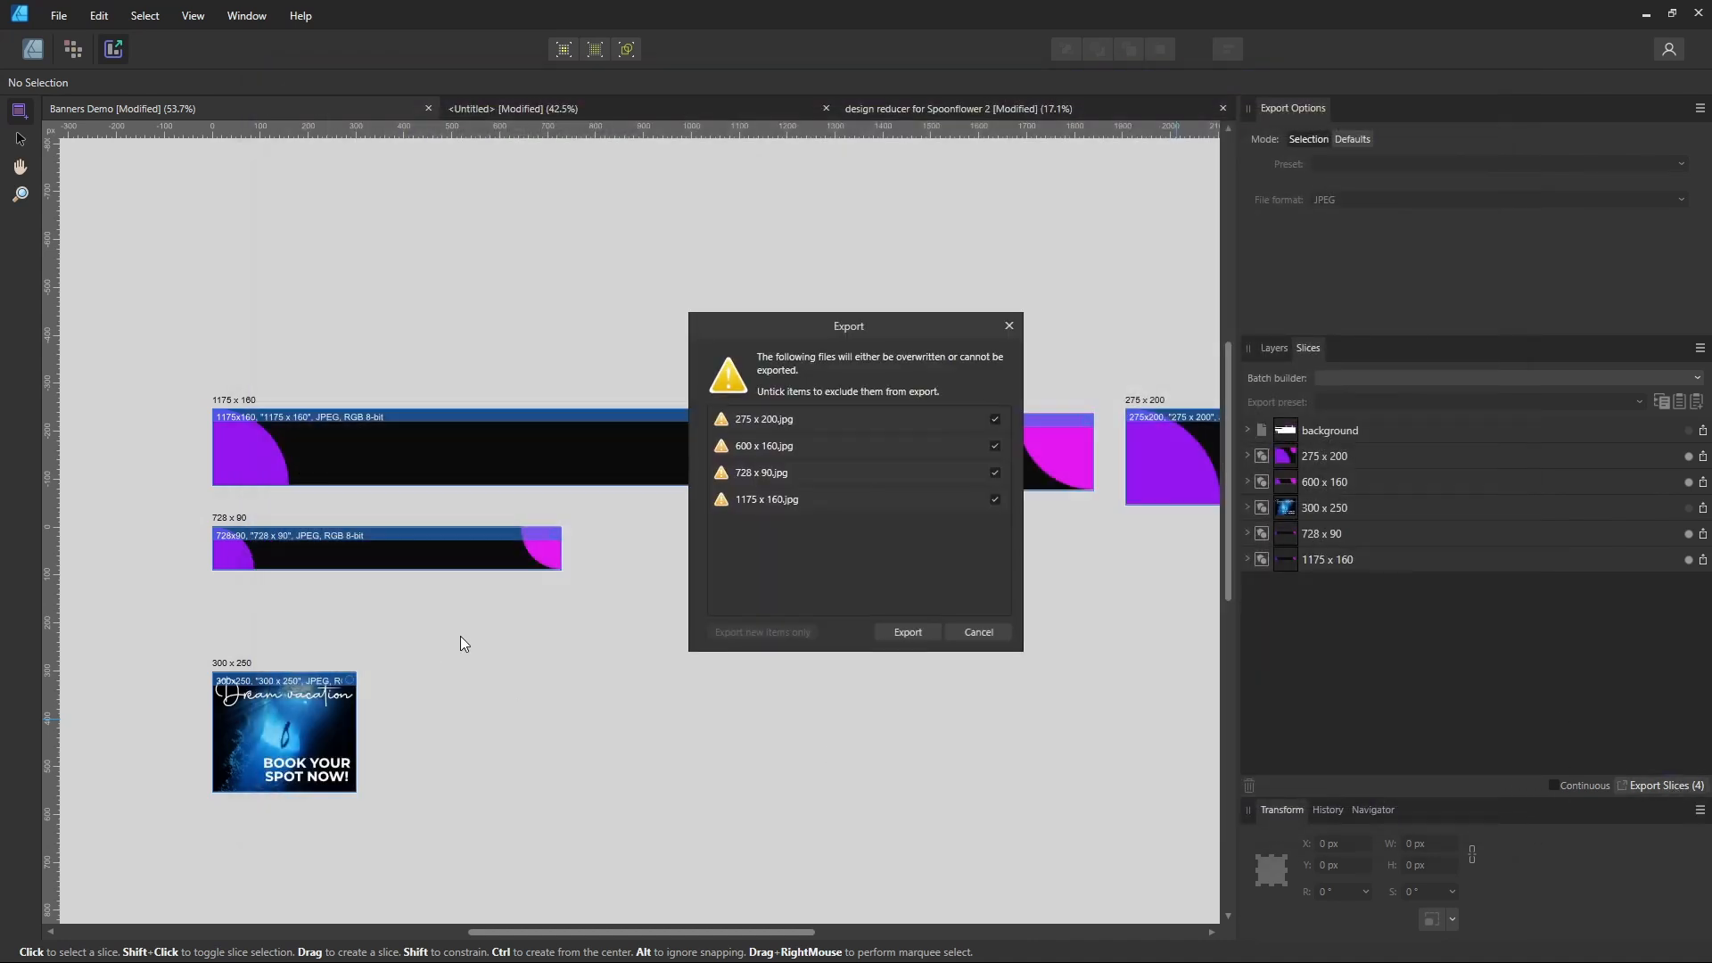
left_click(911, 633)
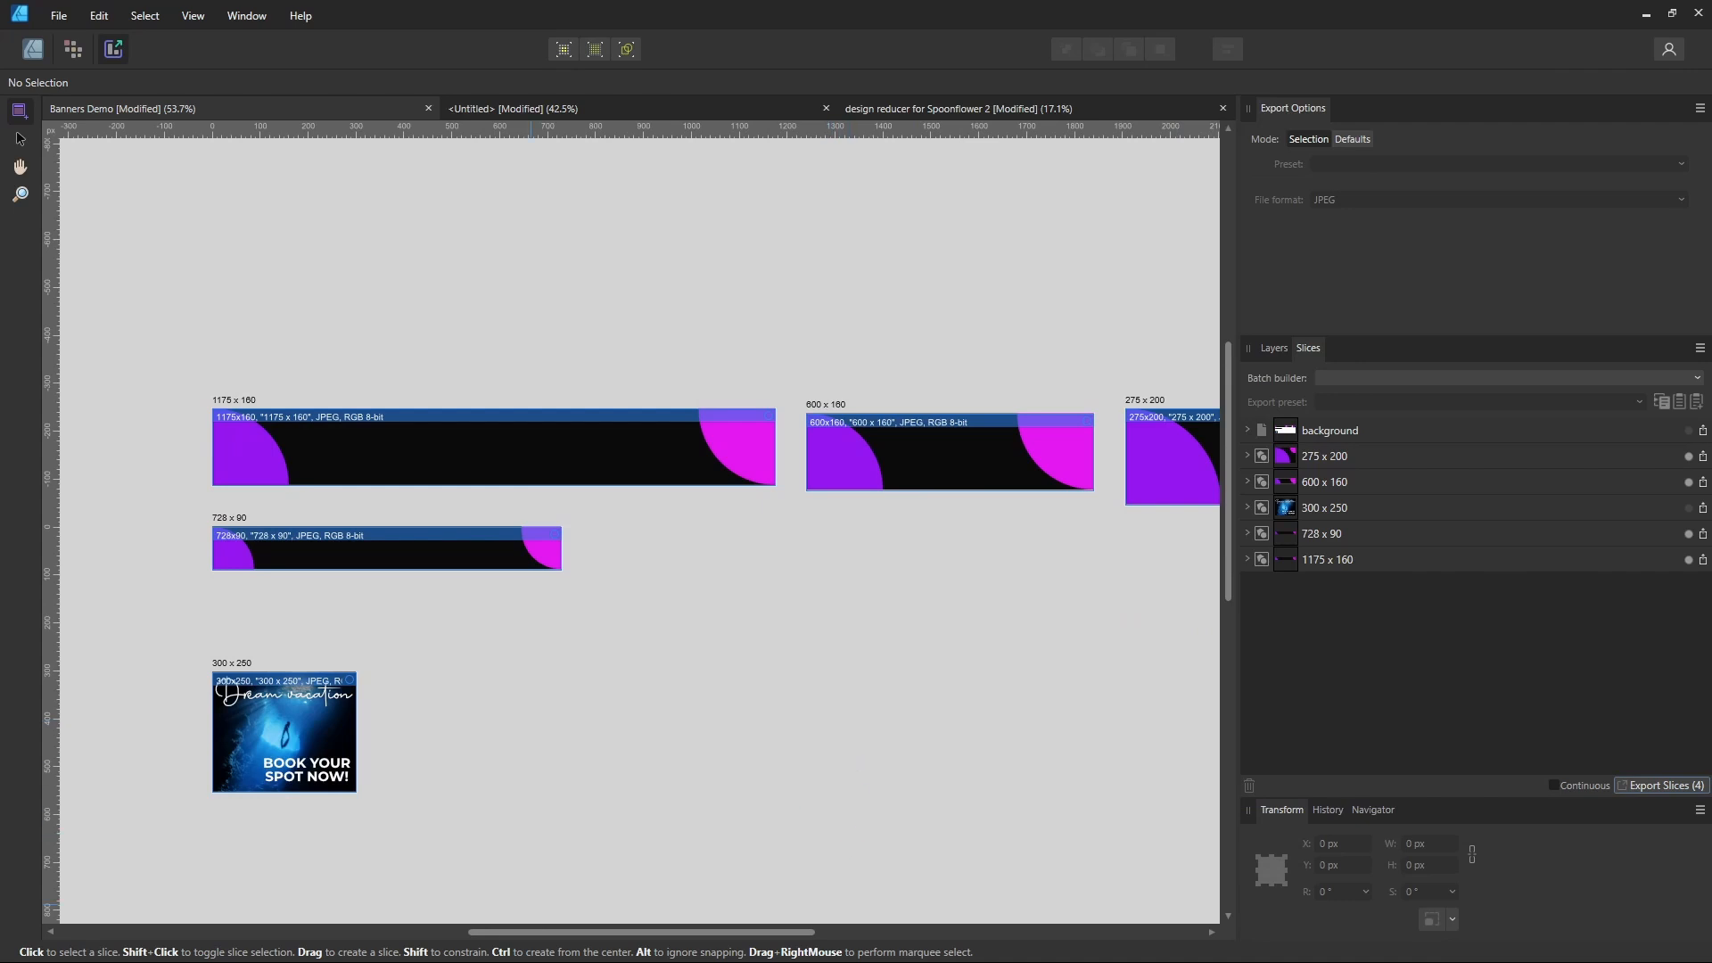
- Switch to the untitled document and place the four re-exported banner images below the earlier ones on the black artboard
left_click(595, 111)
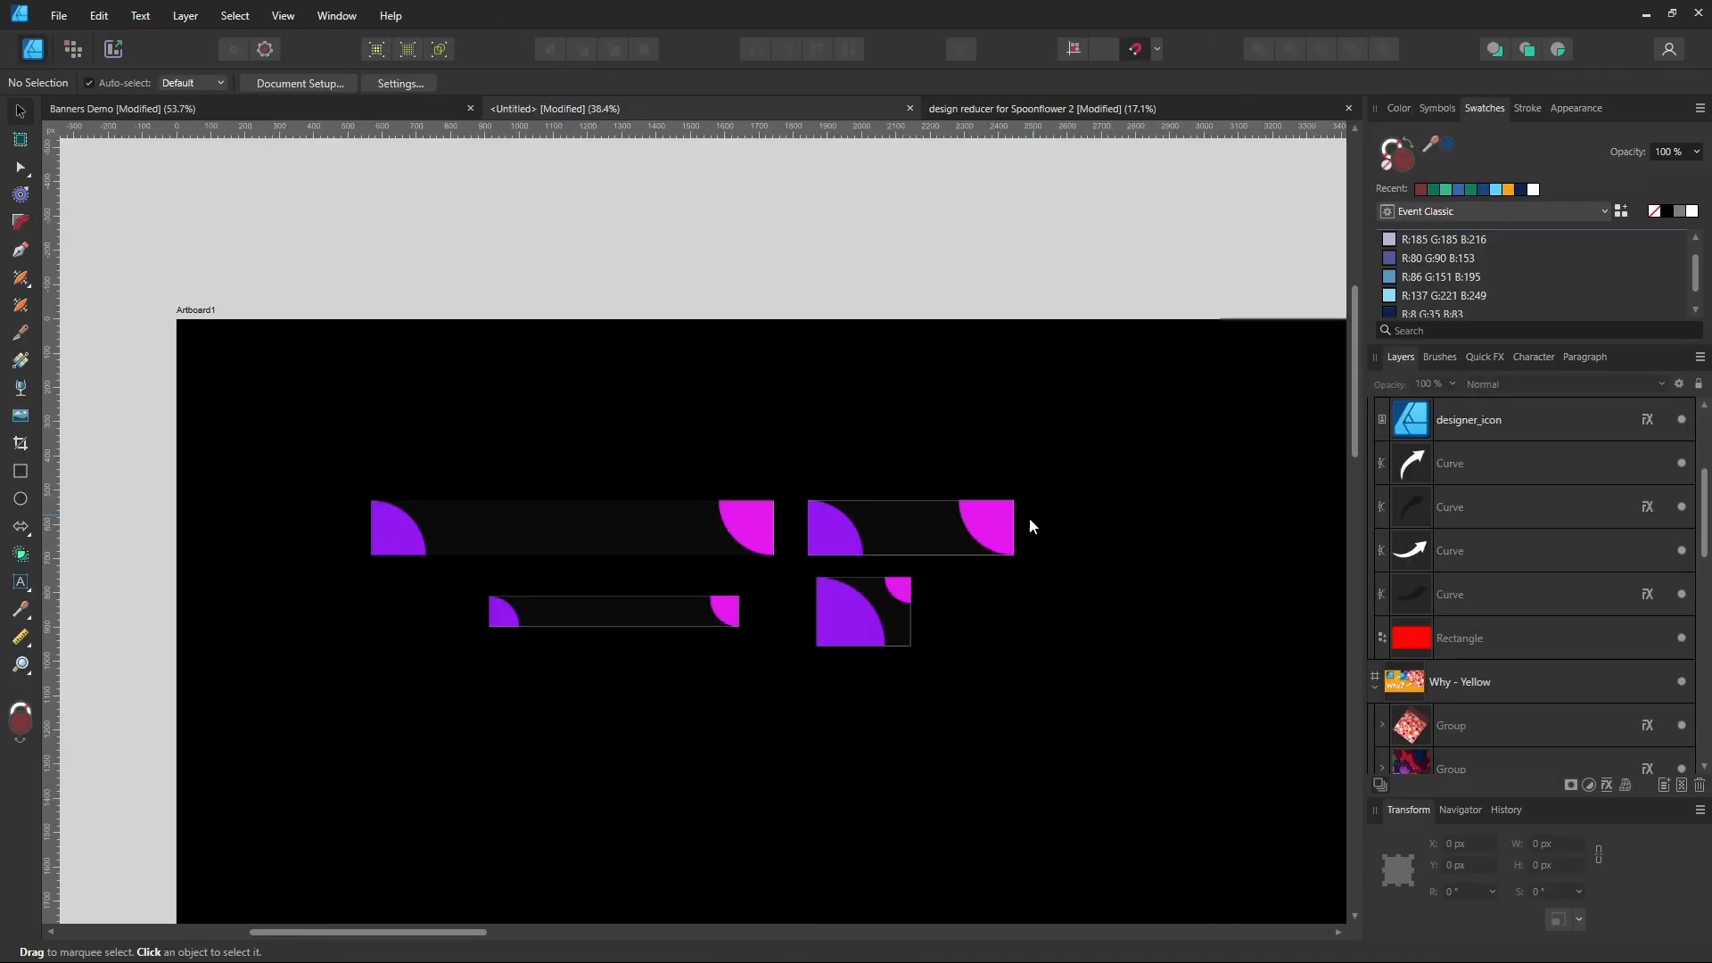
scroll(765, 327, "down", 3)
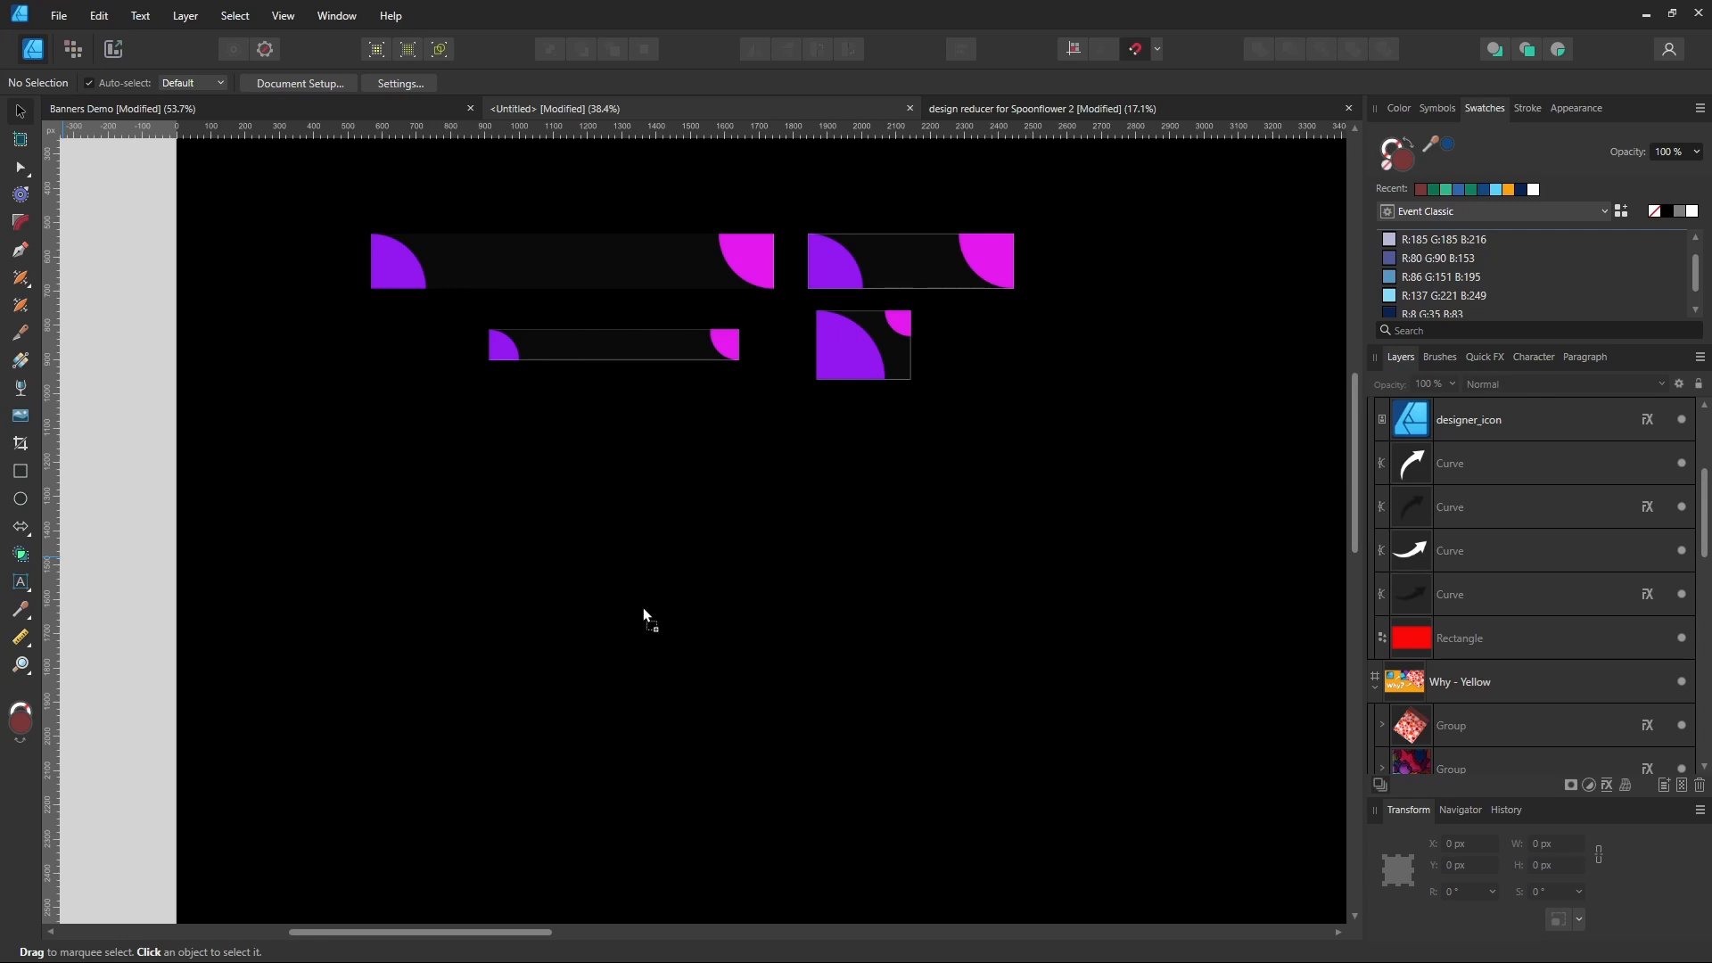
key("ctrl+v")
left_click(687, 705)
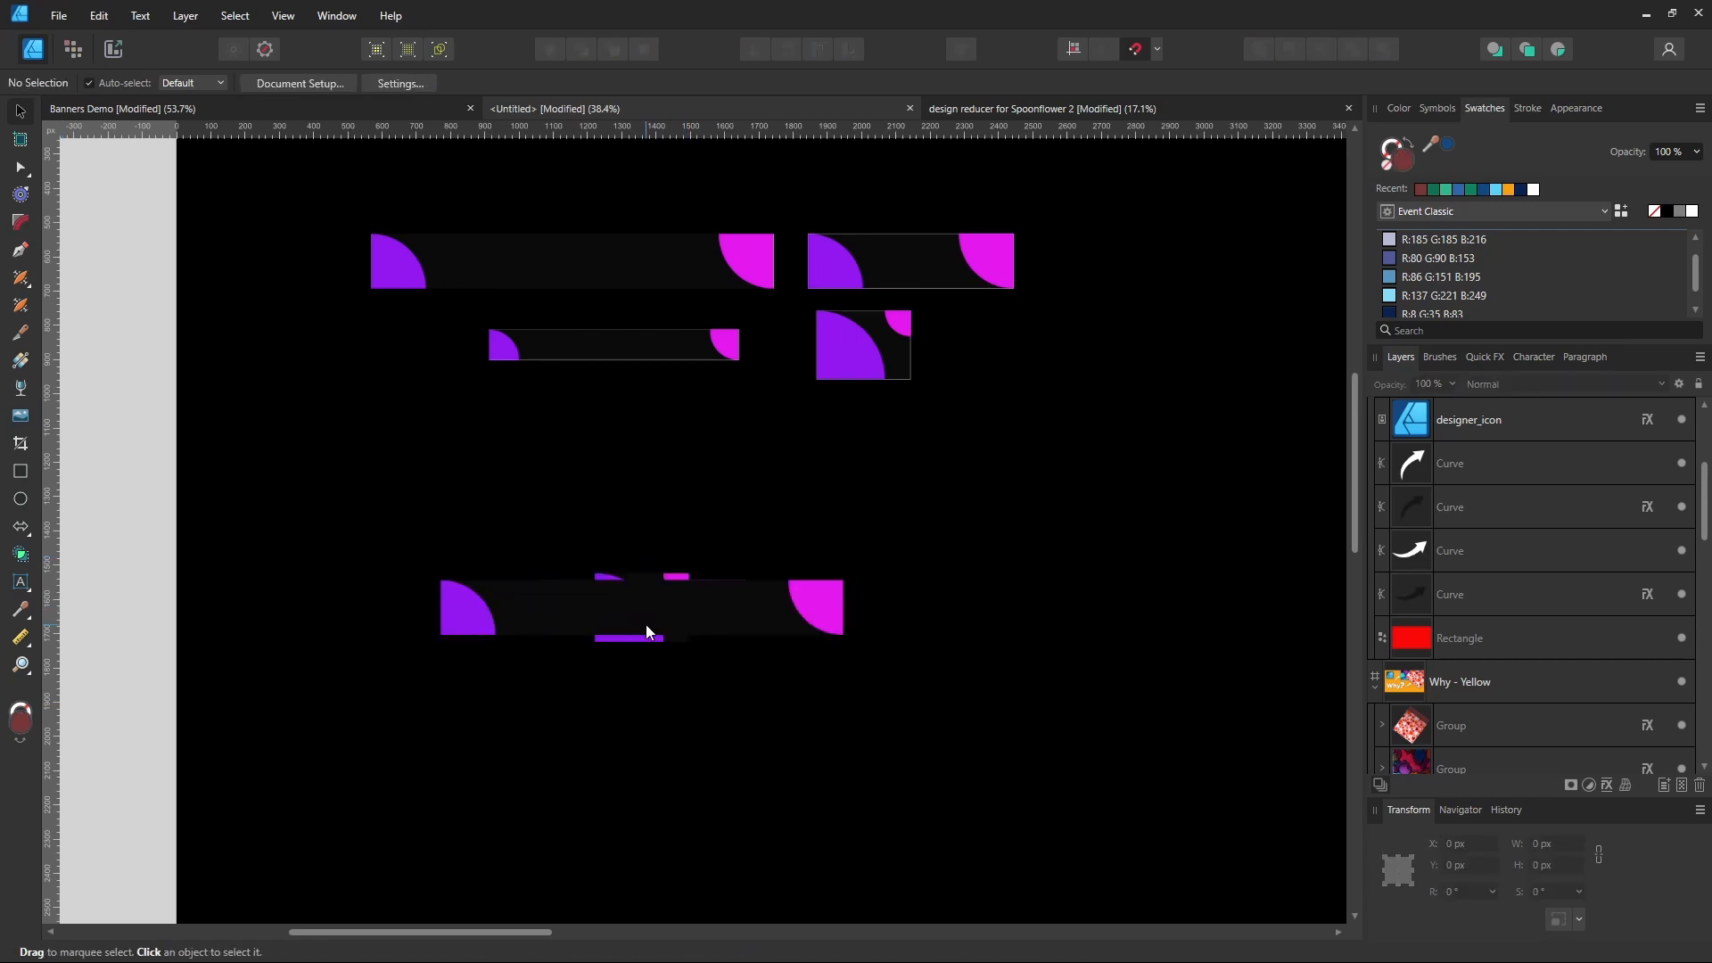
- Arrange the four re-exported banners below the earlier set: 600 x 160 beside 1175 x 160, with 728 x 90 and 275 x 200 underneath
left_click_drag(646, 607, 581, 479)
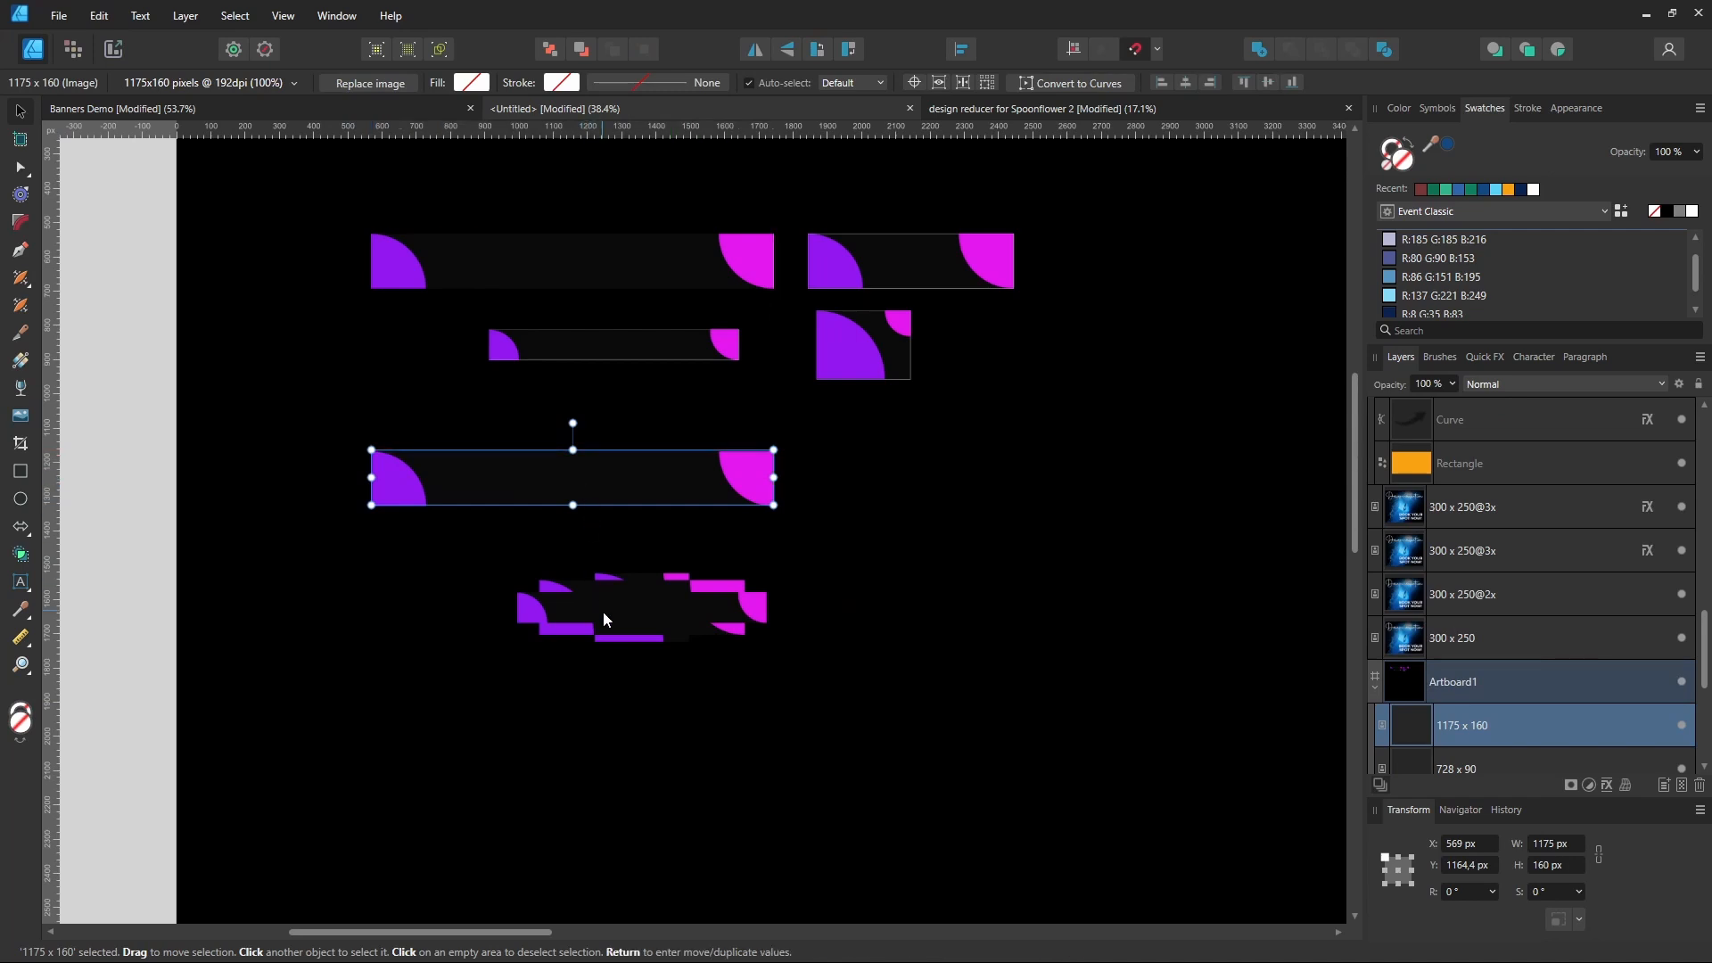
left_click_drag(605, 614, 461, 547)
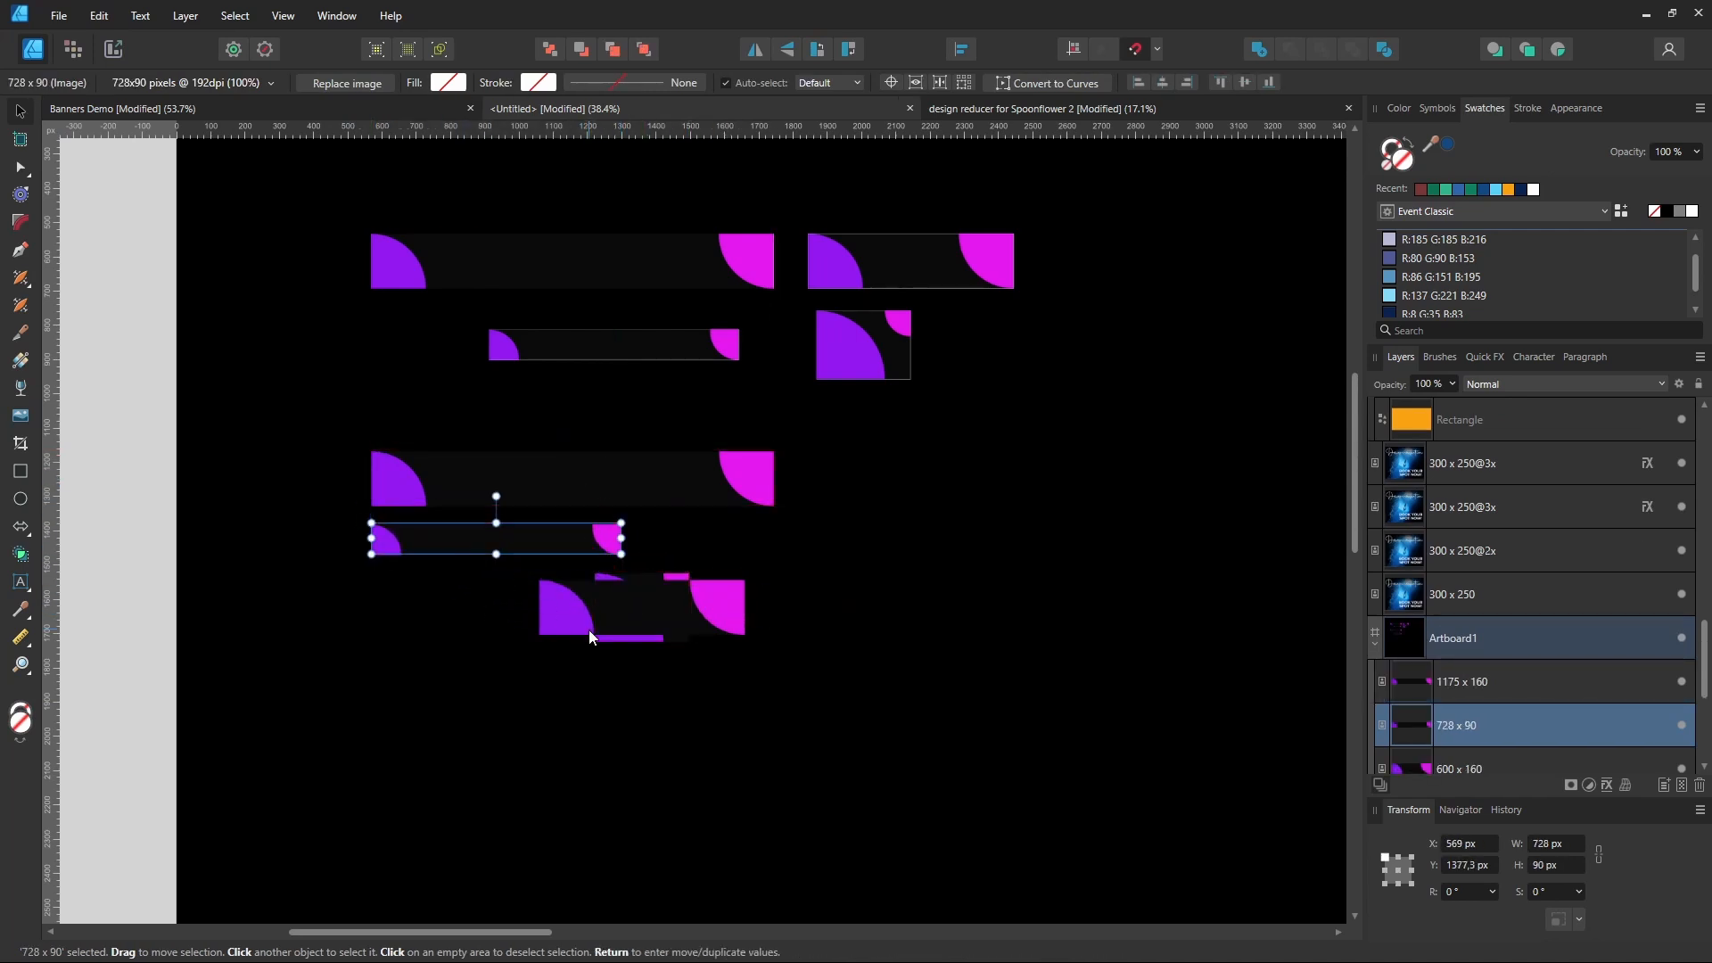
left_click_drag(643, 617, 890, 480)
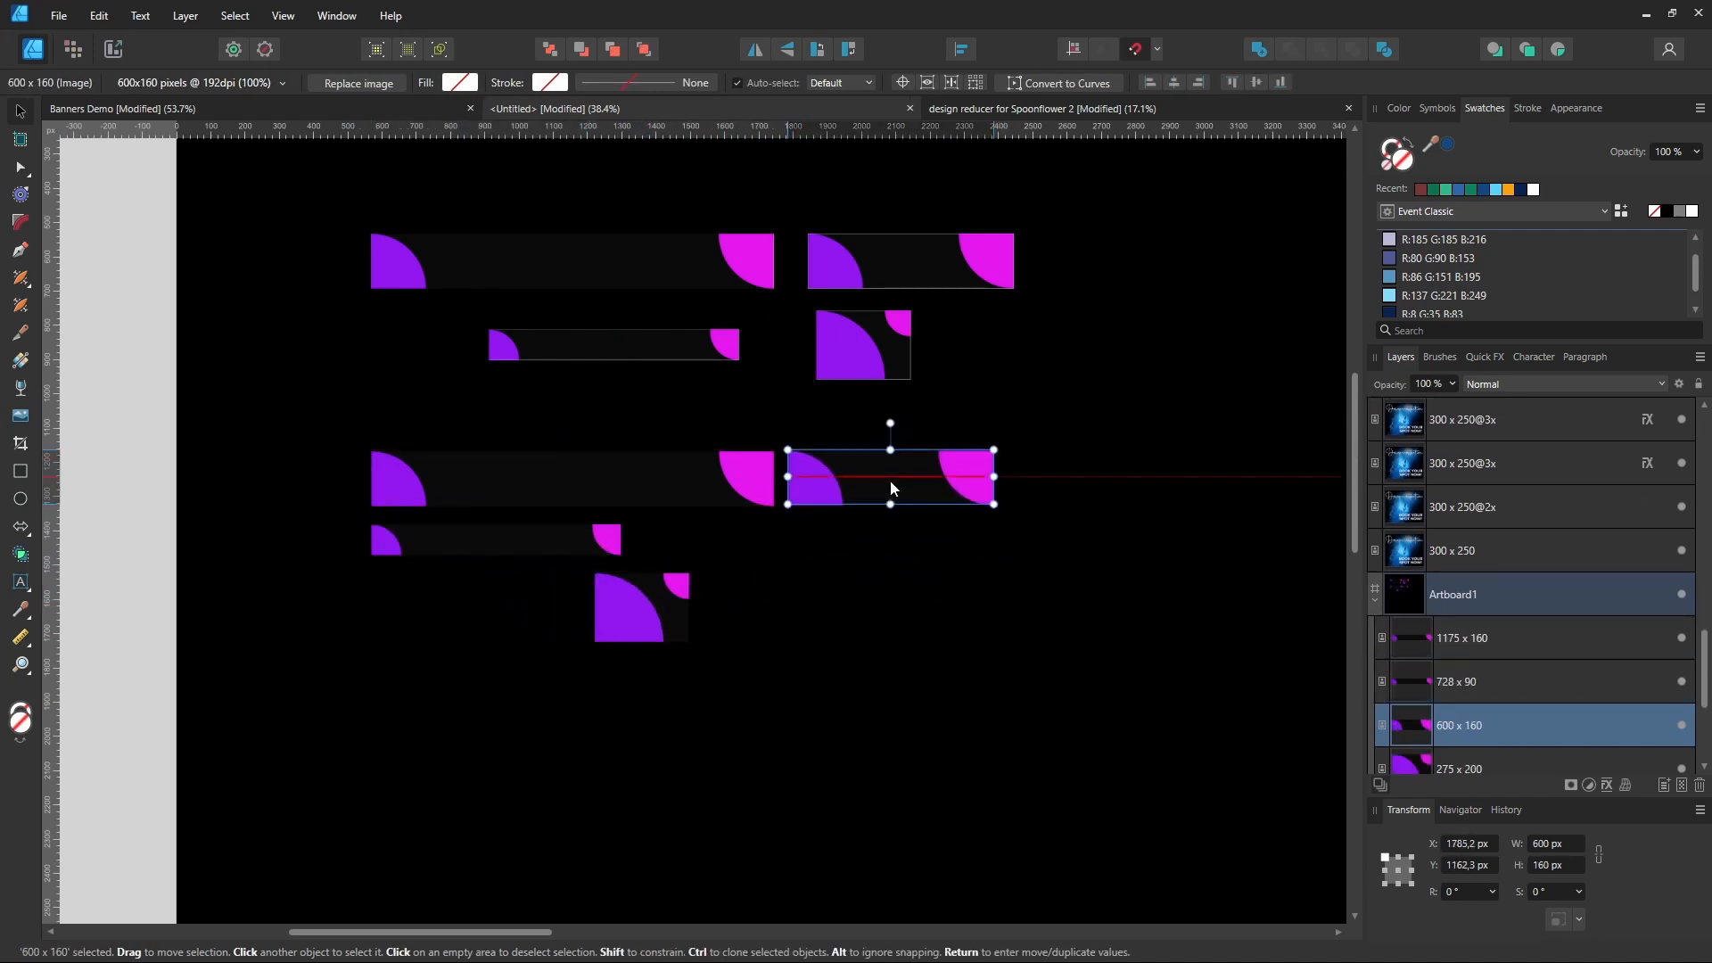
left_click_drag(642, 611, 832, 558)
- Examine the edges of the four re-exported banner images up close, and check each one's position and size
scroll(669, 504, "up", 5)
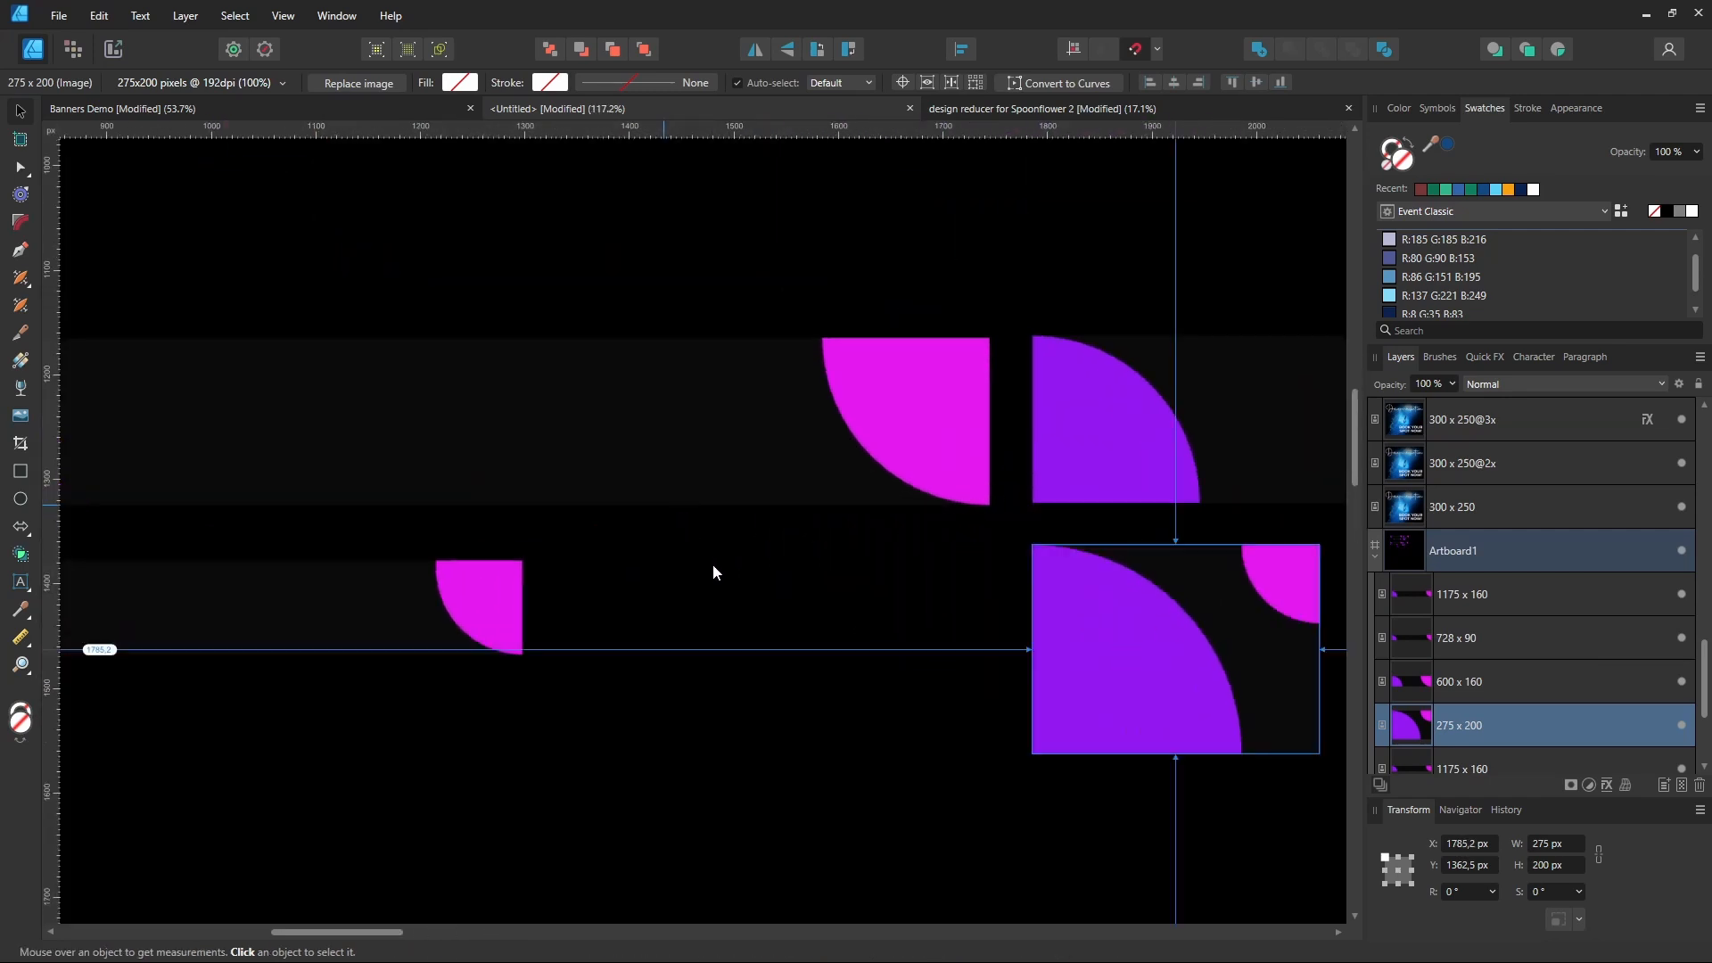
left_click(758, 608)
scroll(869, 551, "down", 2)
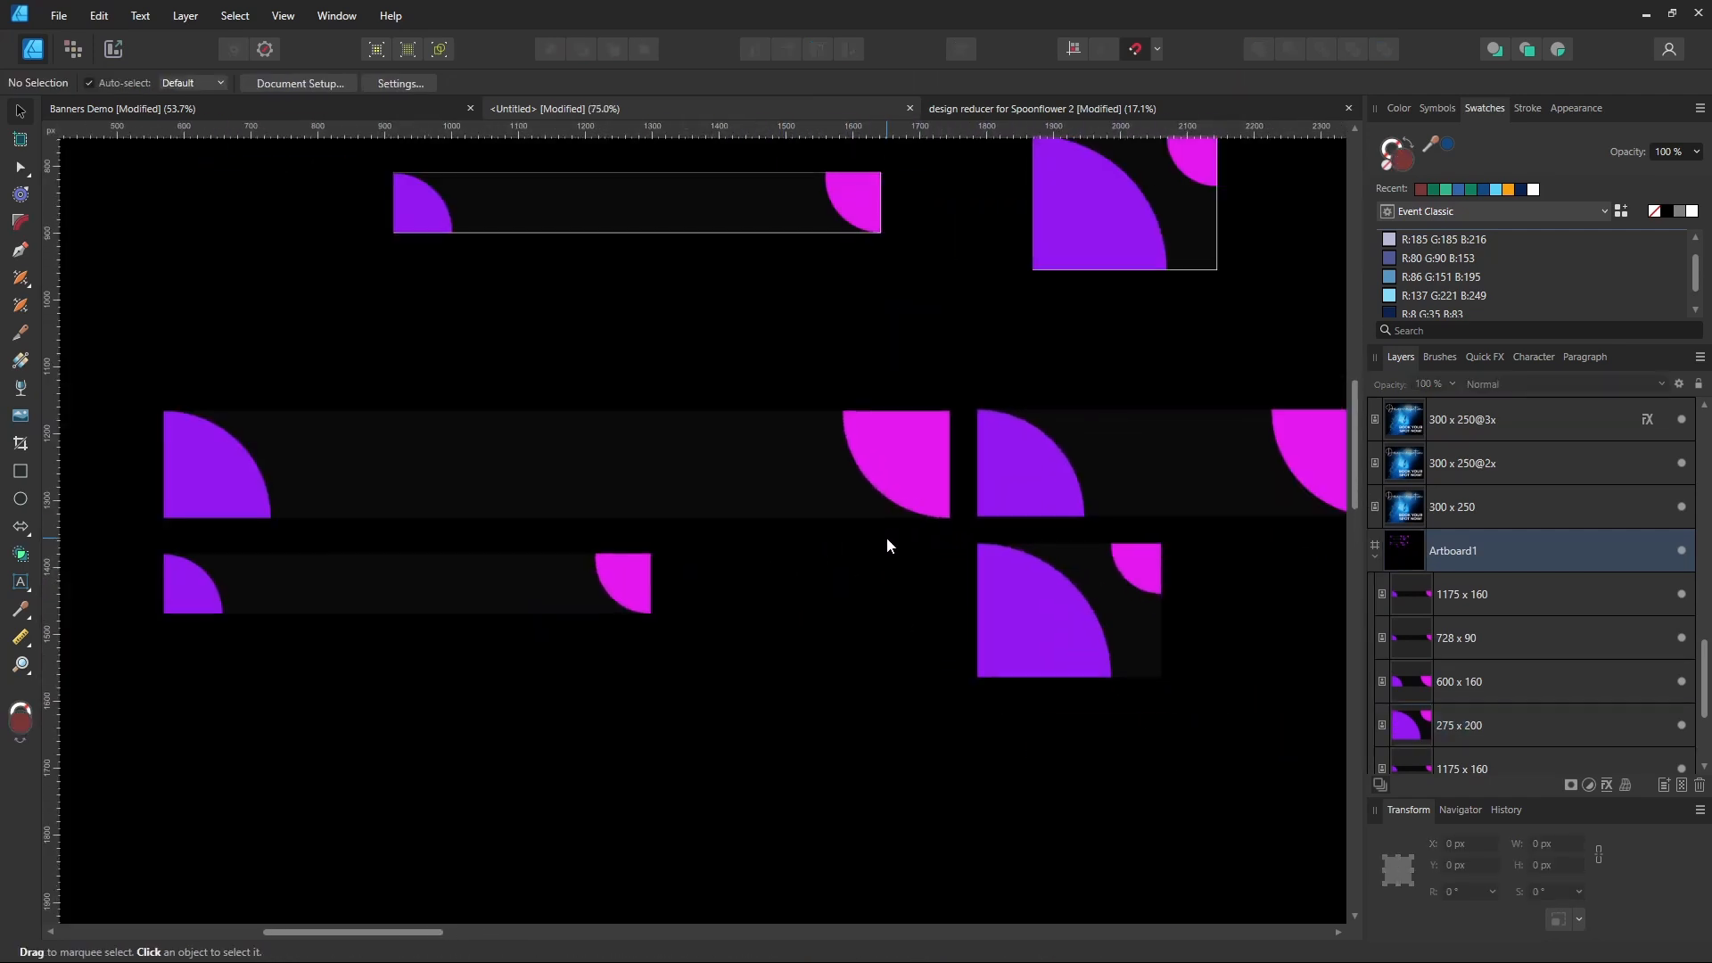
scroll(371, 567, "down", 2)
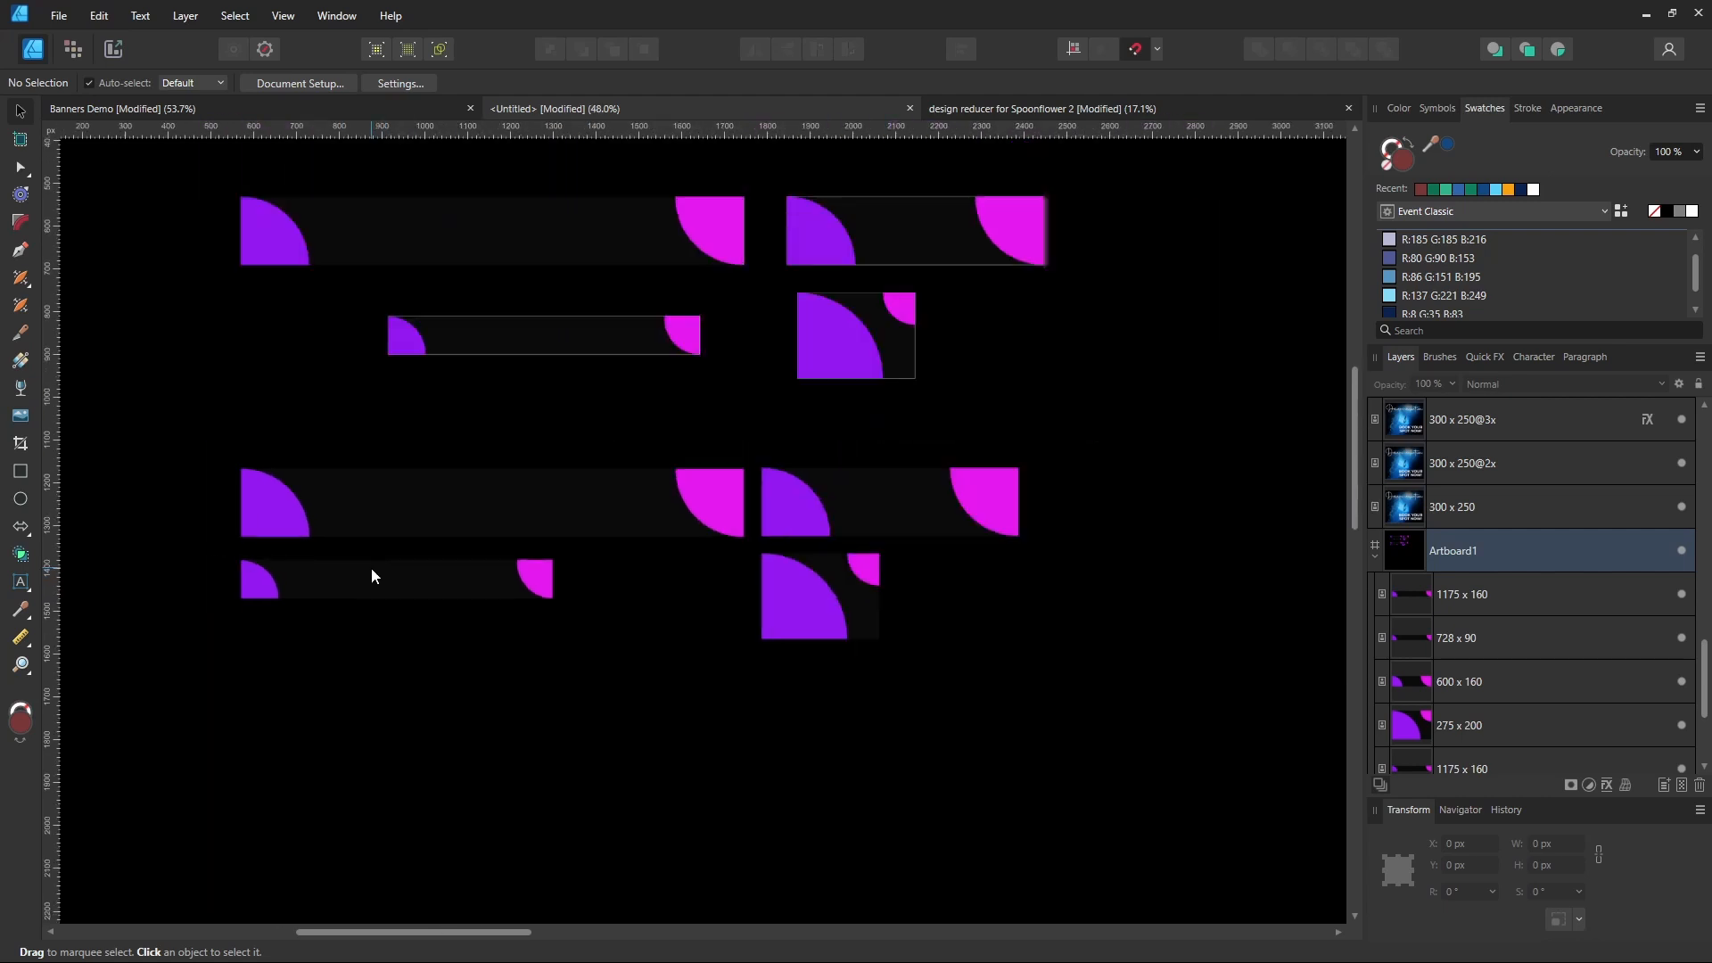
scroll(703, 594, "up", 4)
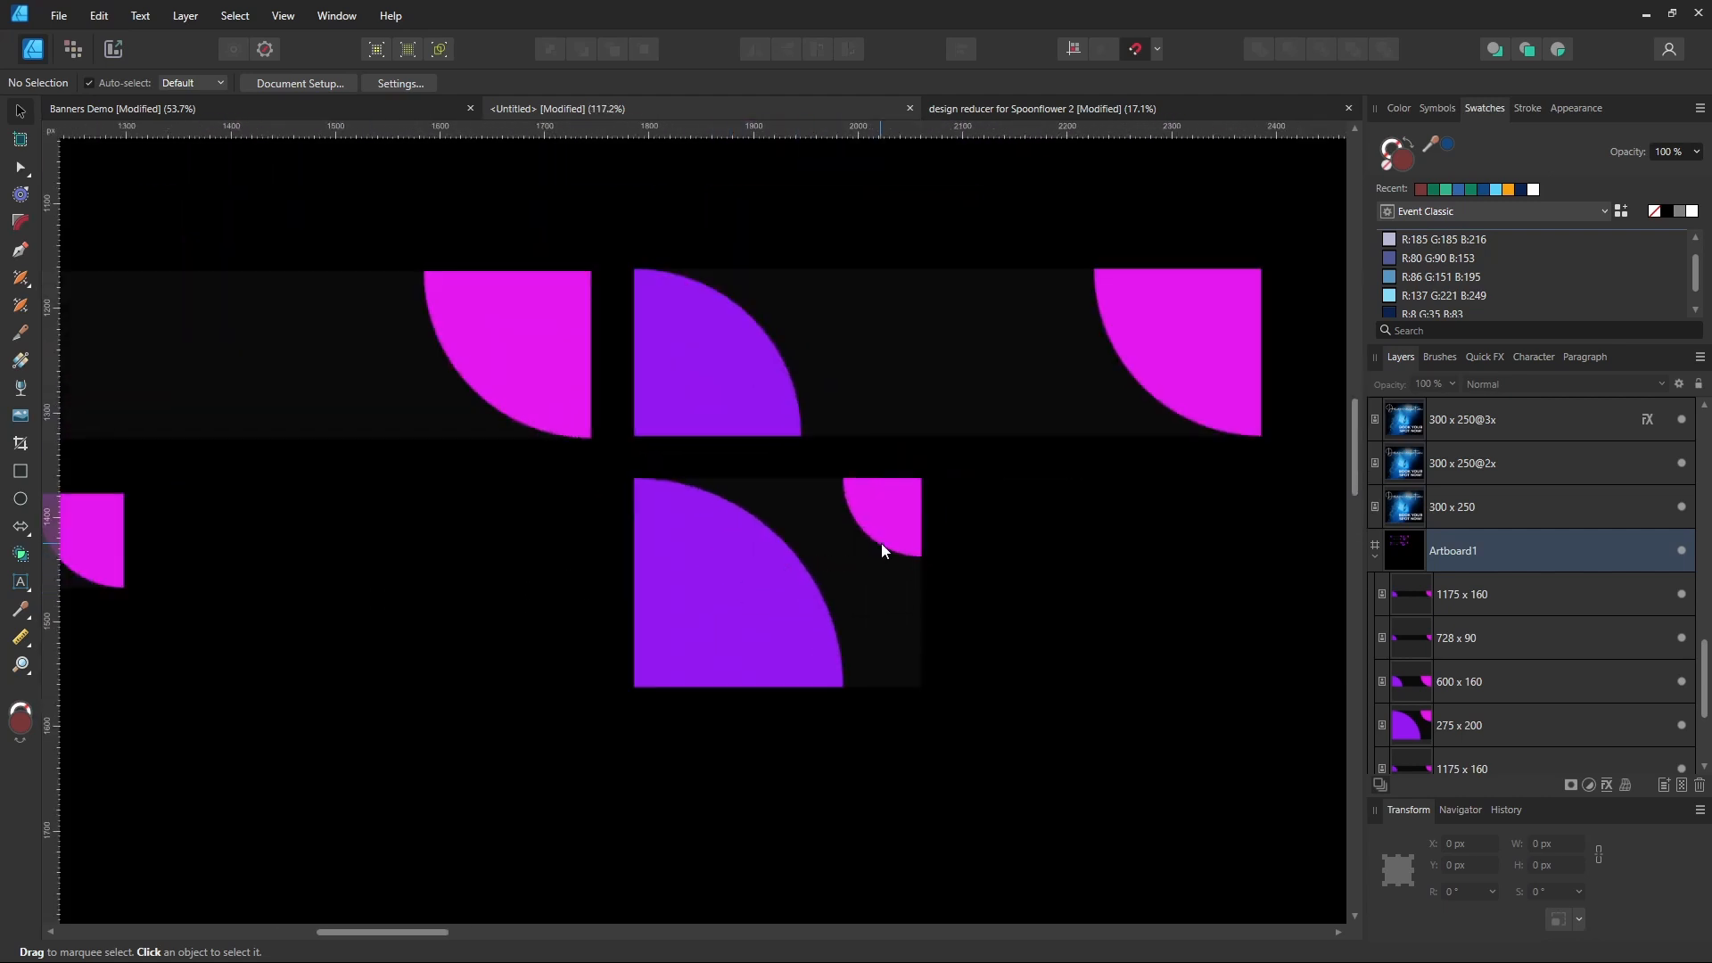
left_click(828, 533)
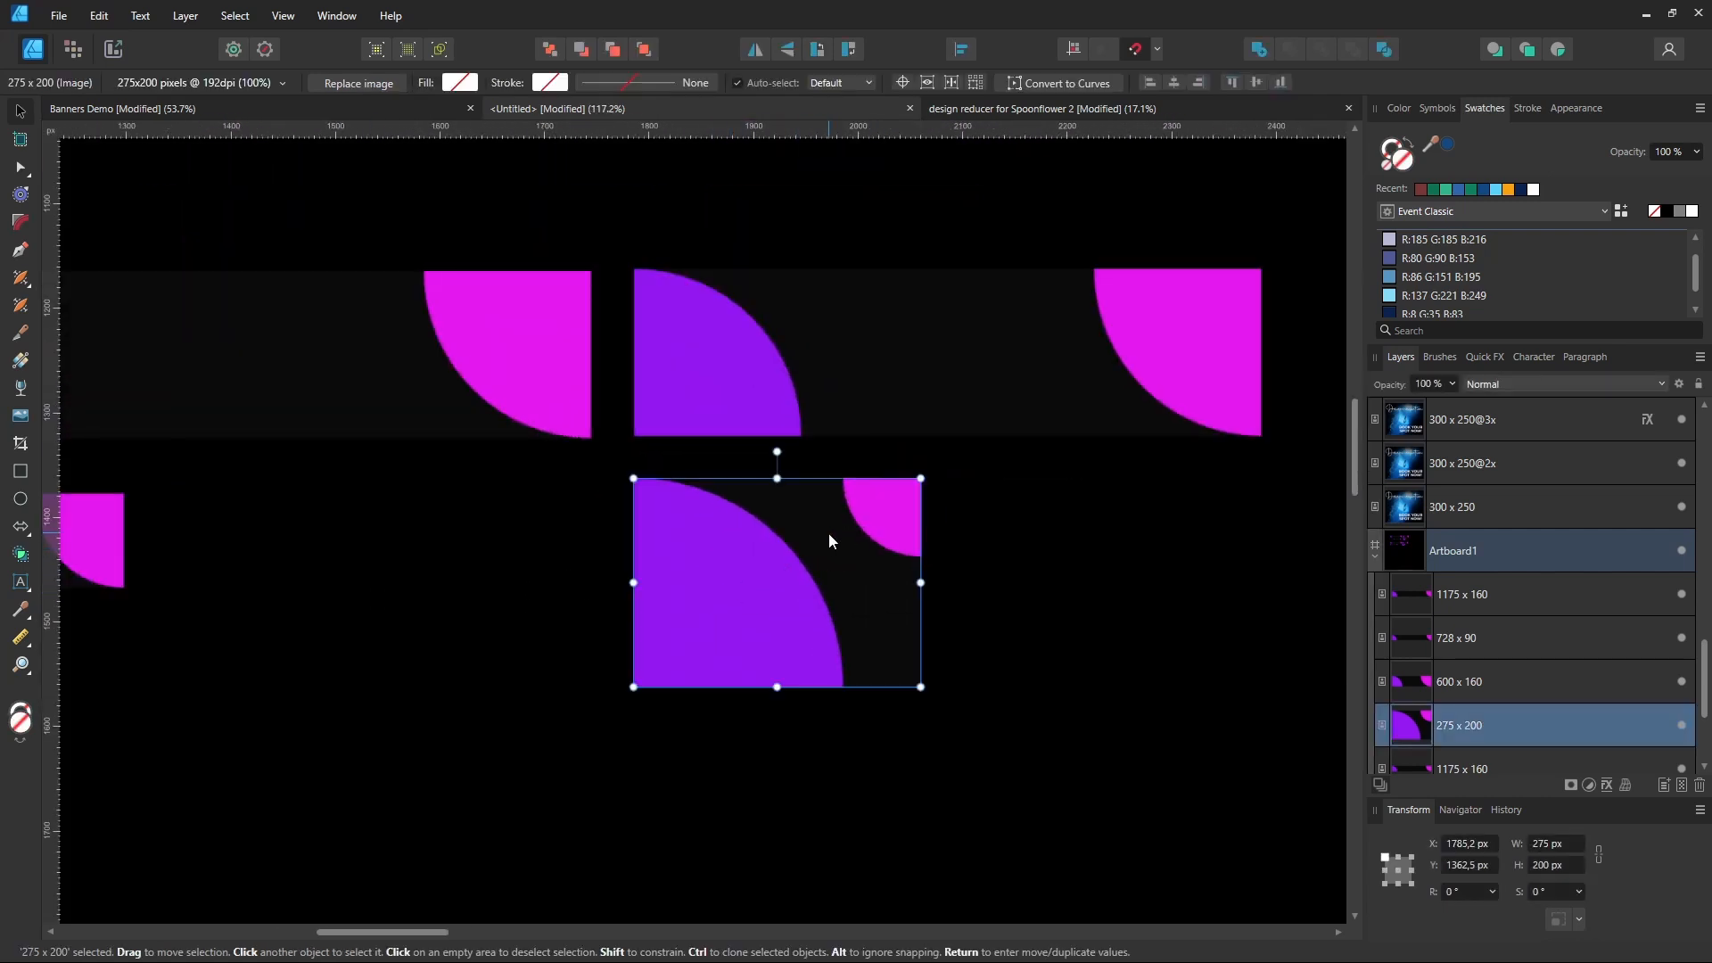
left_click(883, 371)
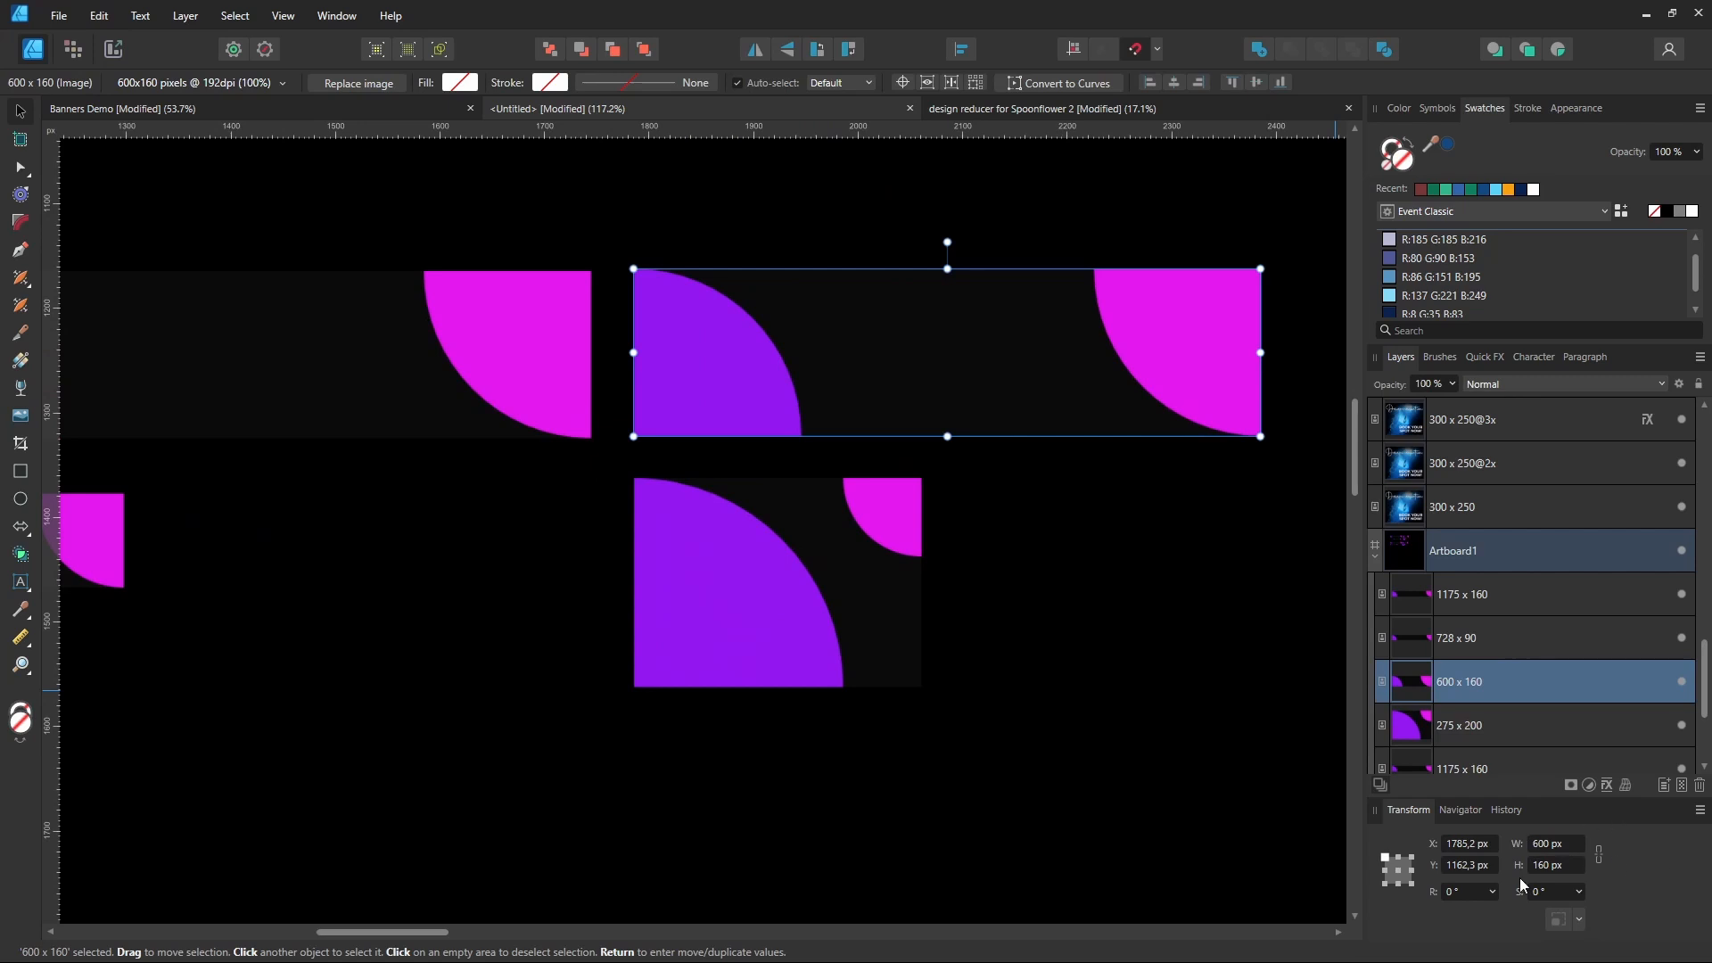
left_click(584, 346)
scroll(1157, 555, "down", 2)
scroll(1157, 554, "down", 1)
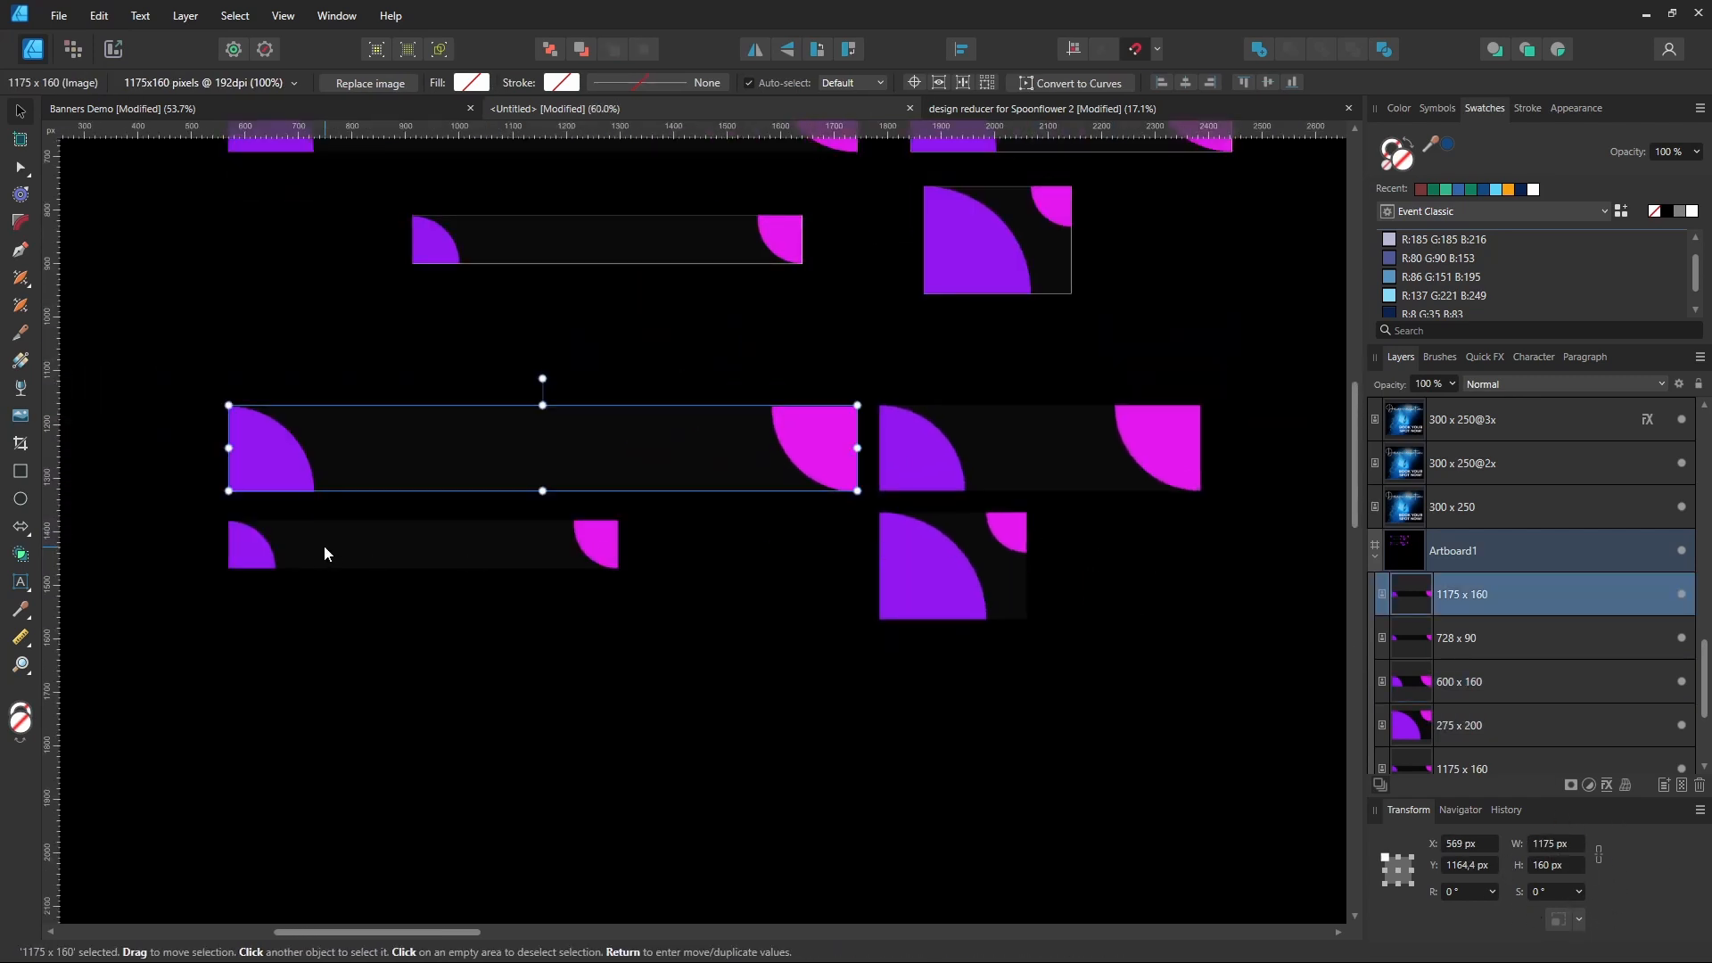
left_click(323, 548)
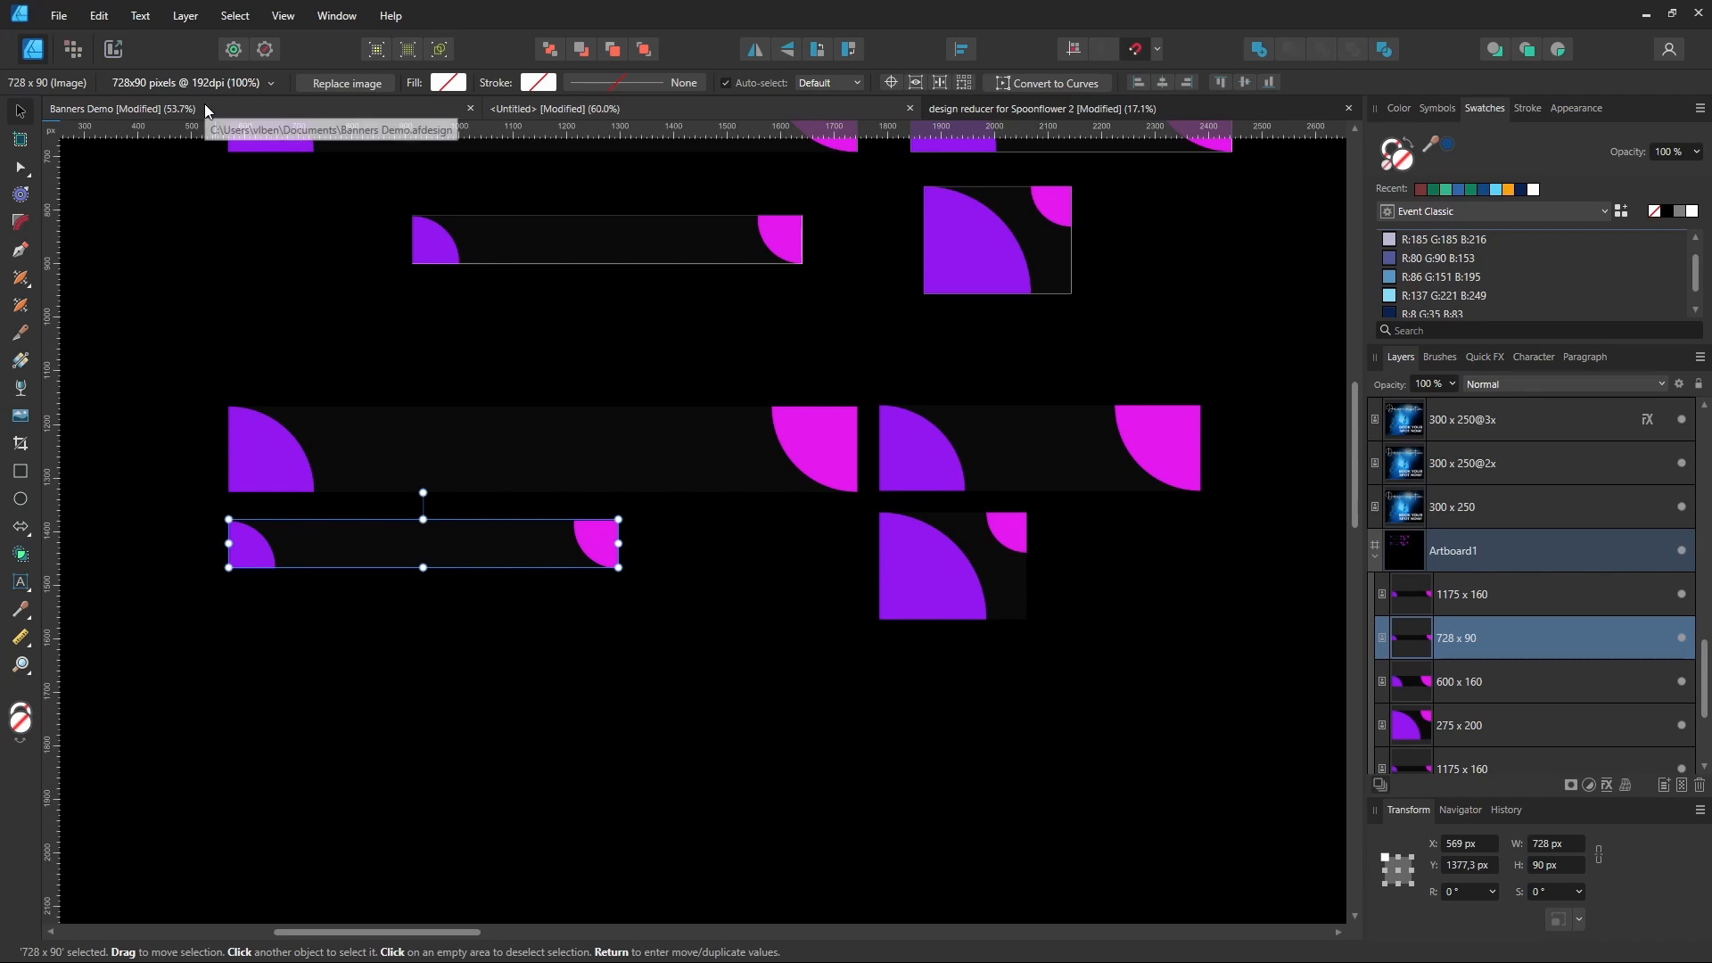
- Return to the Banners Demo document in the Designer Persona and turn on pixel view at the 1175 x 160 artboard's top-left corner
key("ctrl+3")
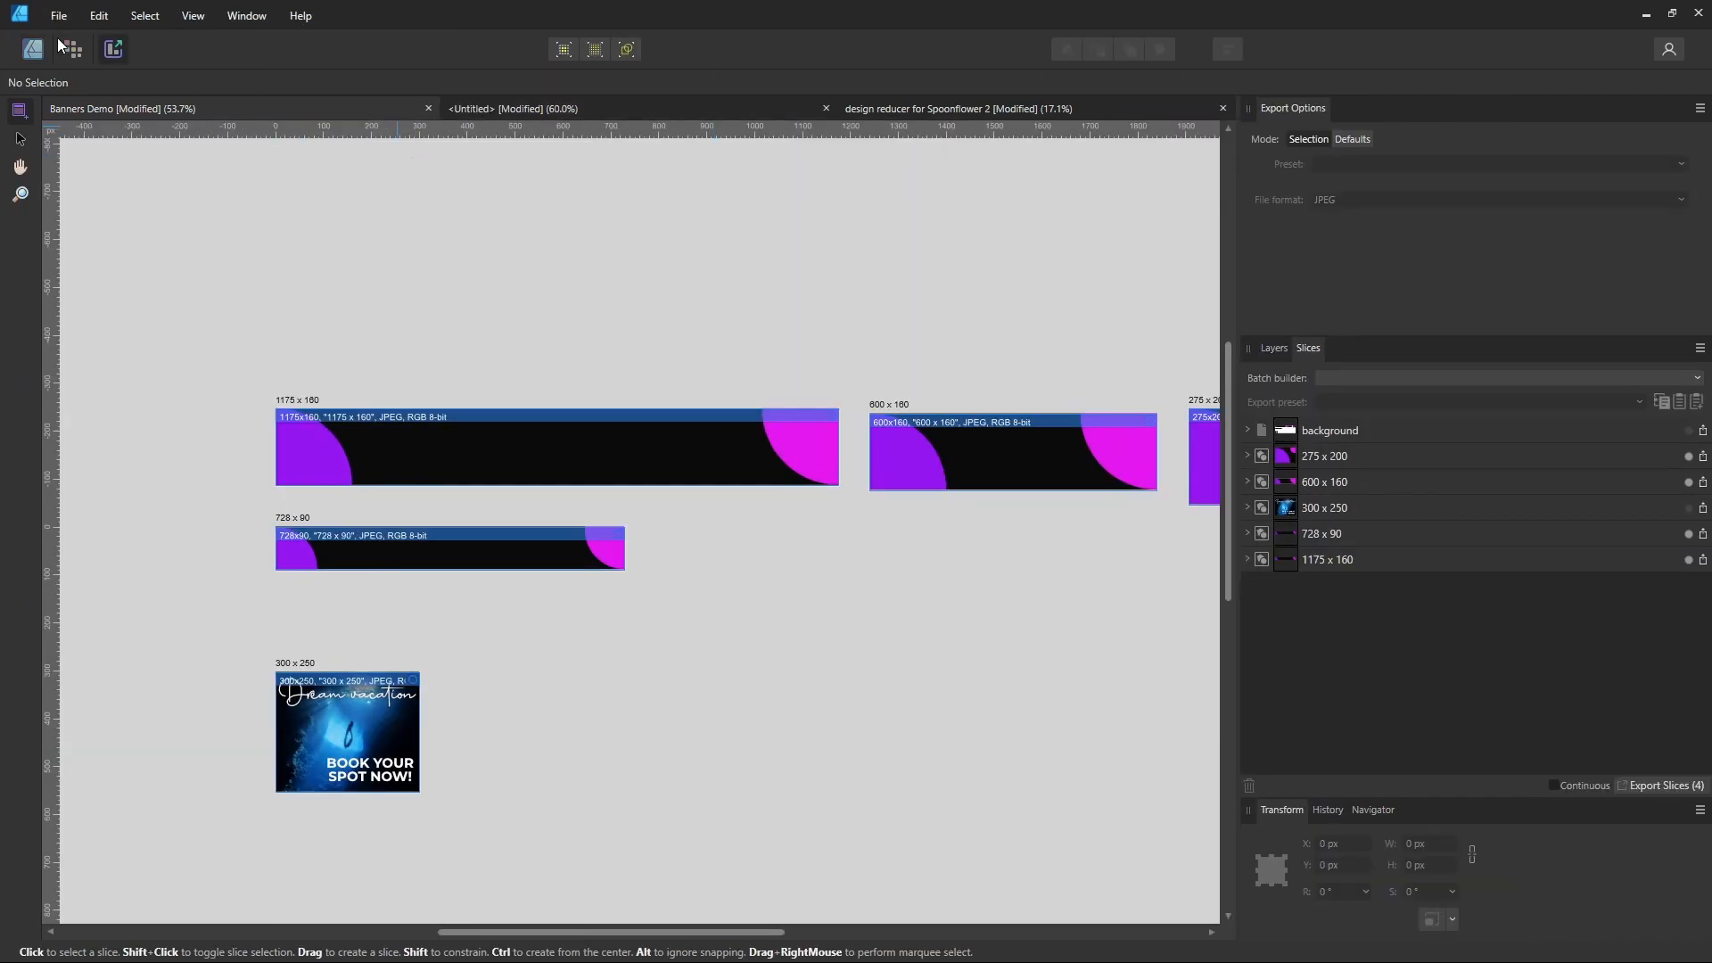
left_click(31, 51)
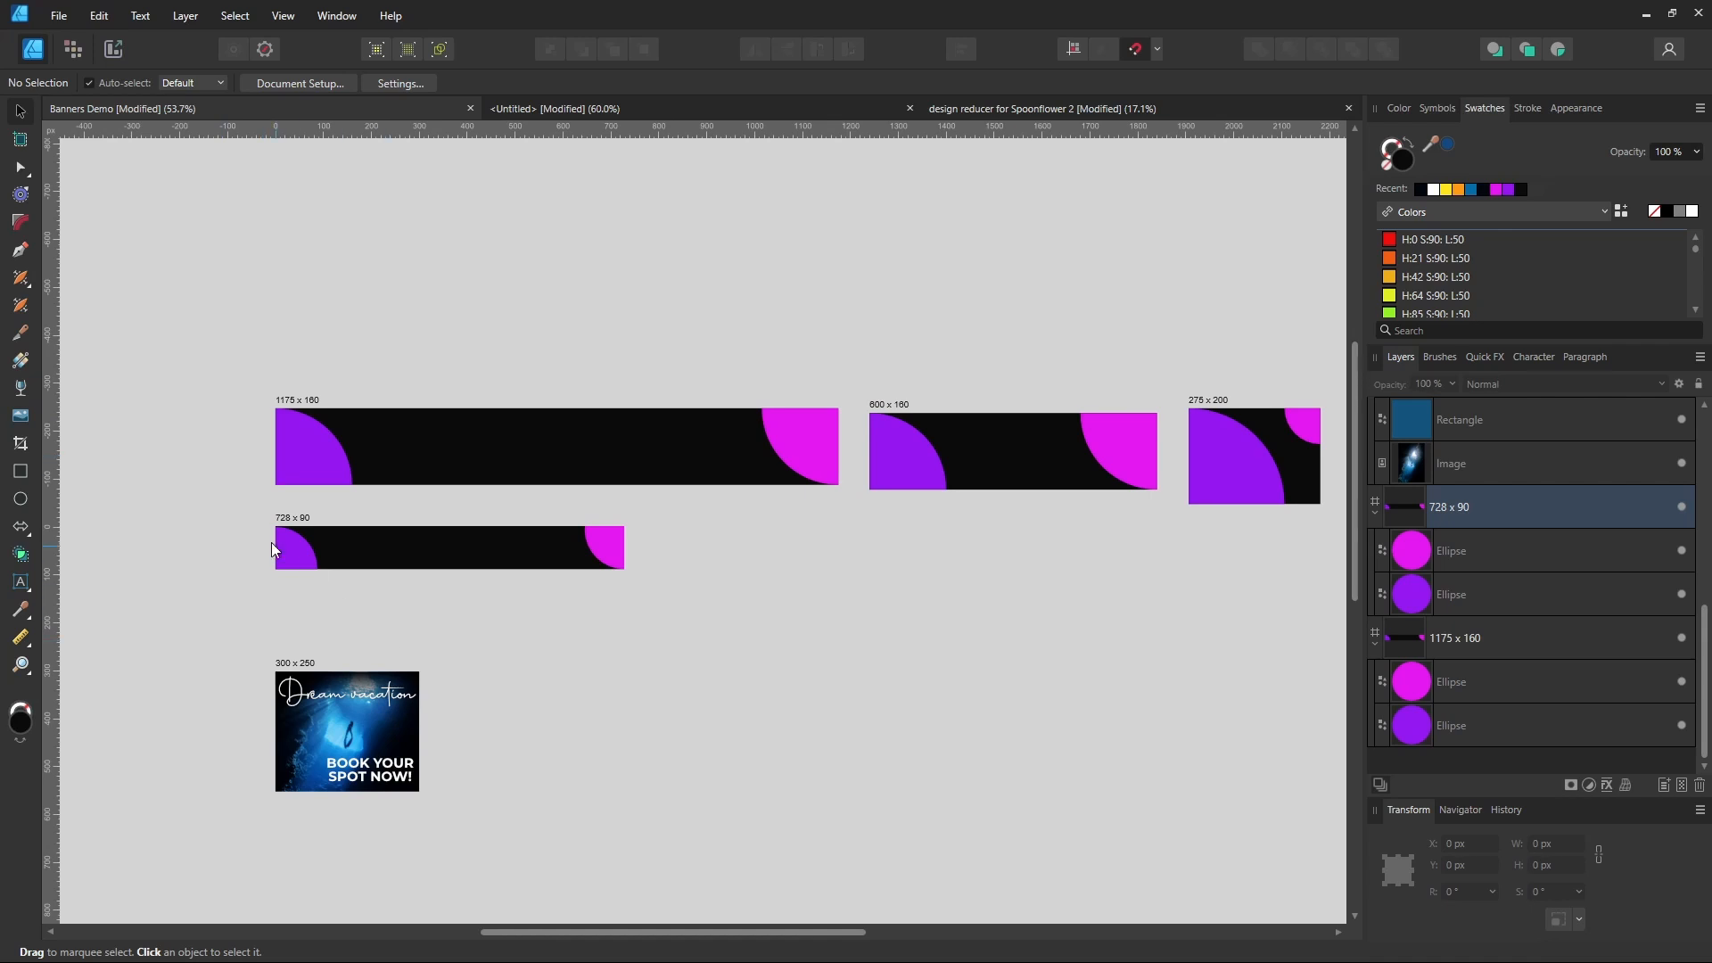
scroll(270, 419, "up", 10)
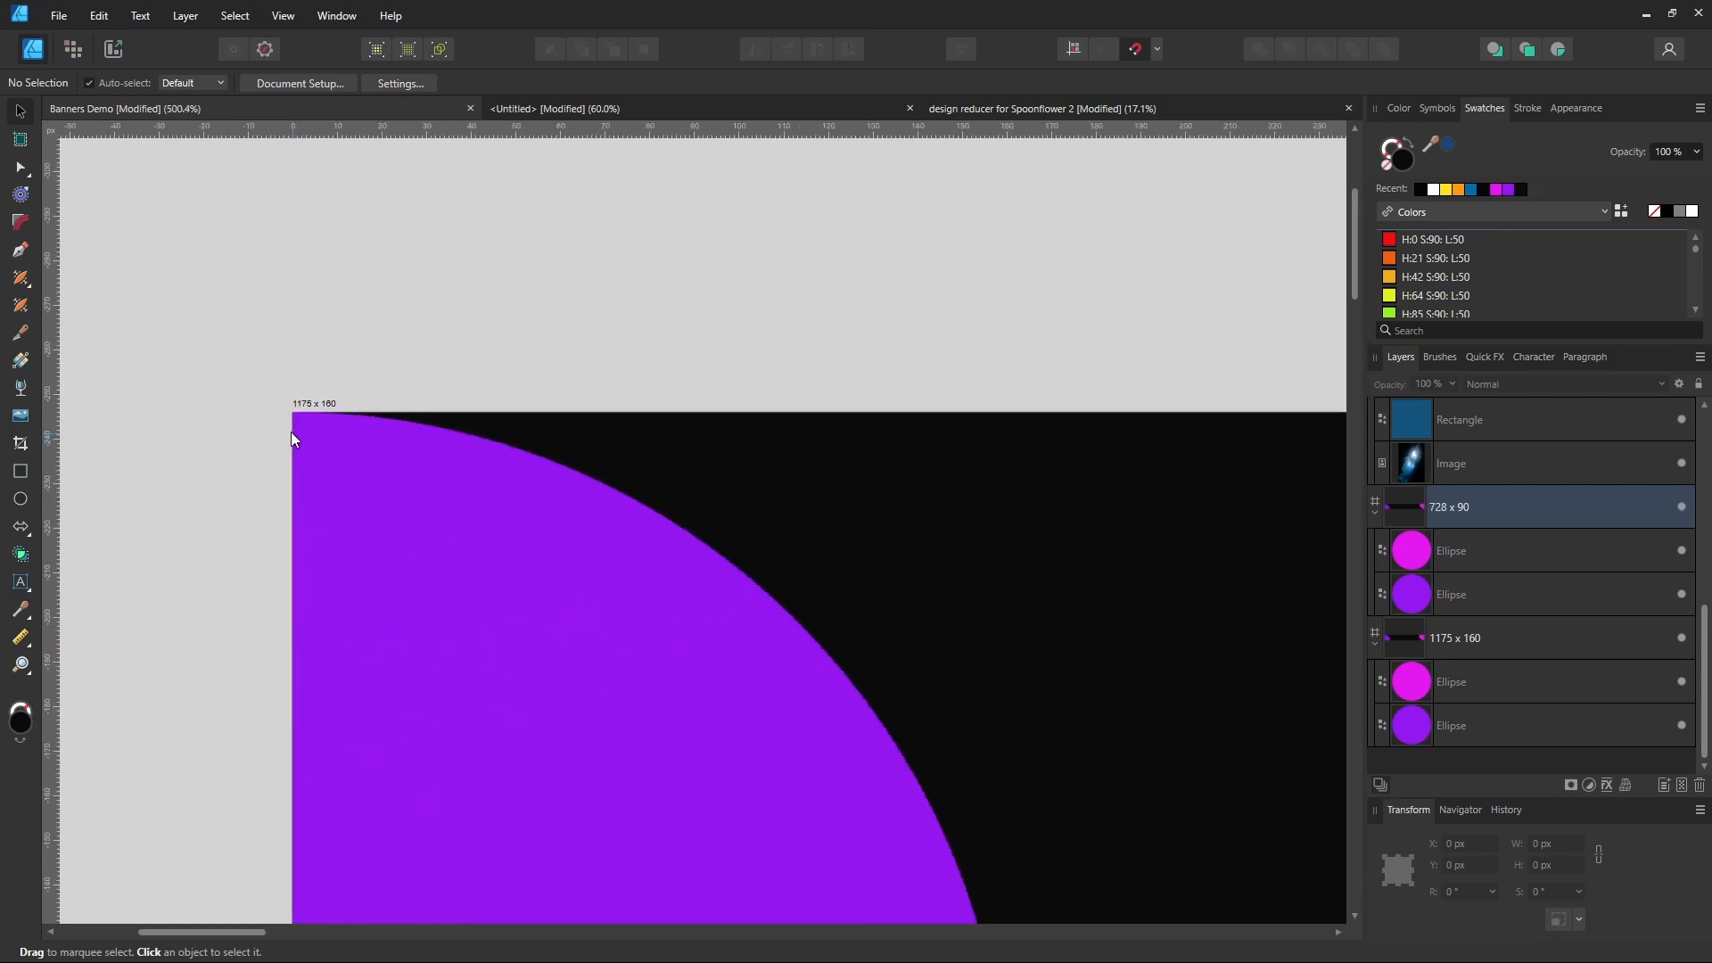
scroll(291, 400, "up", 10)
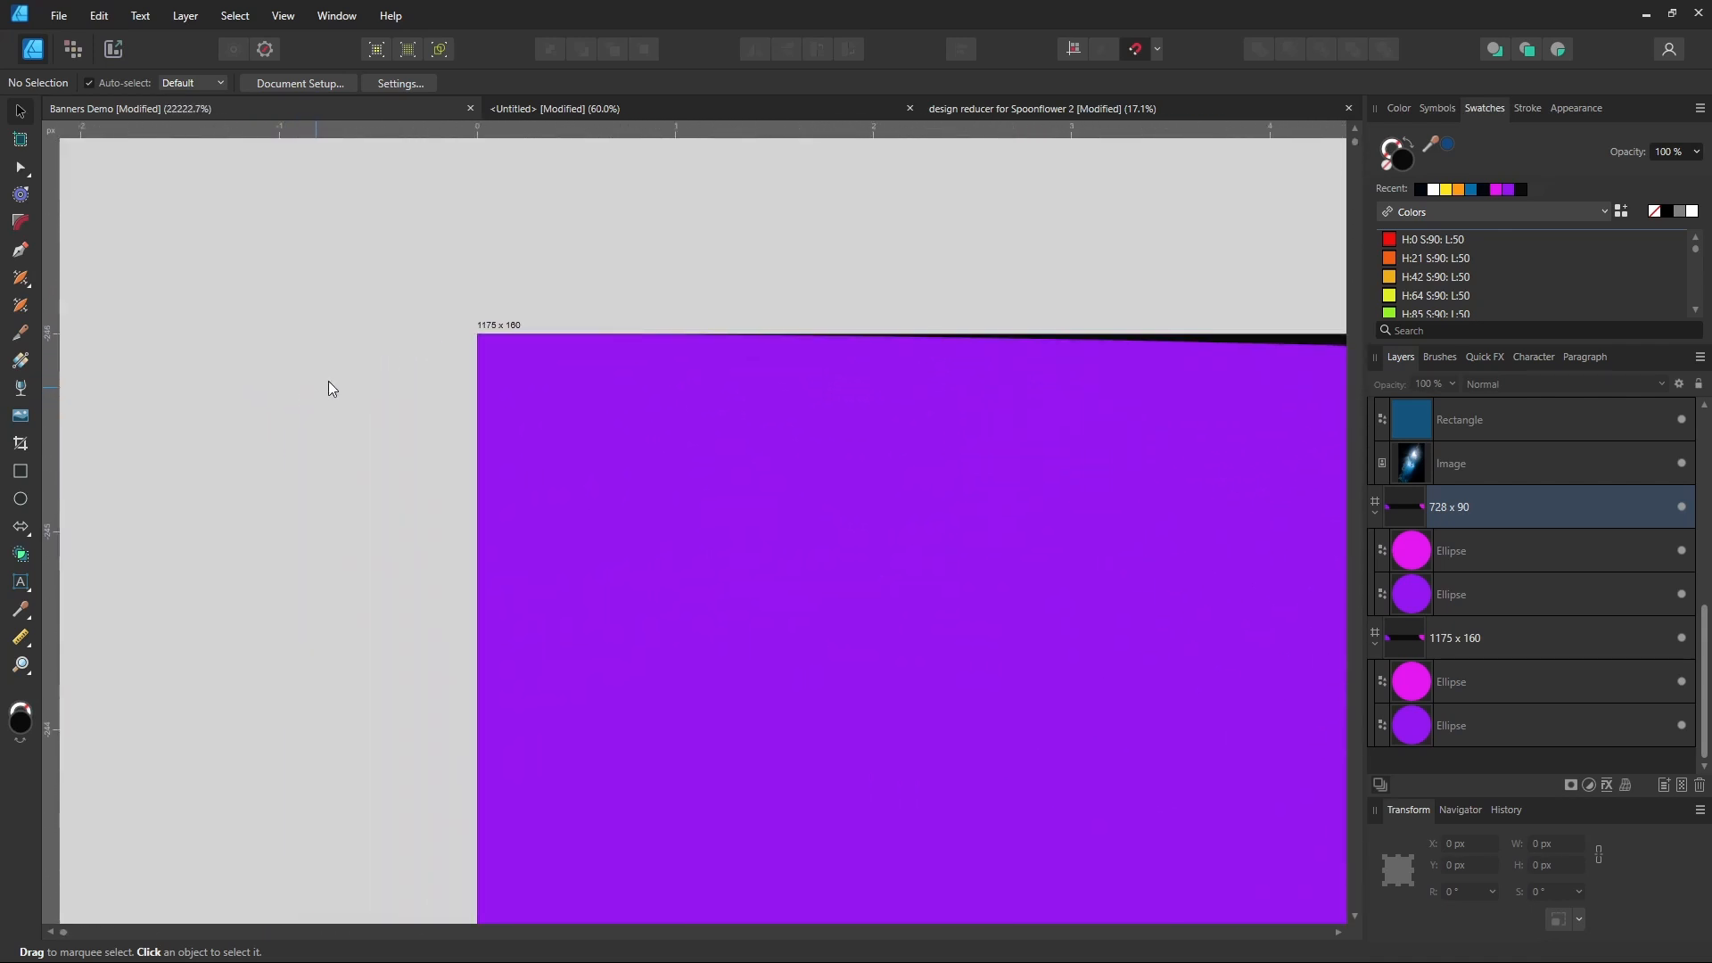
left_click(376, 55)
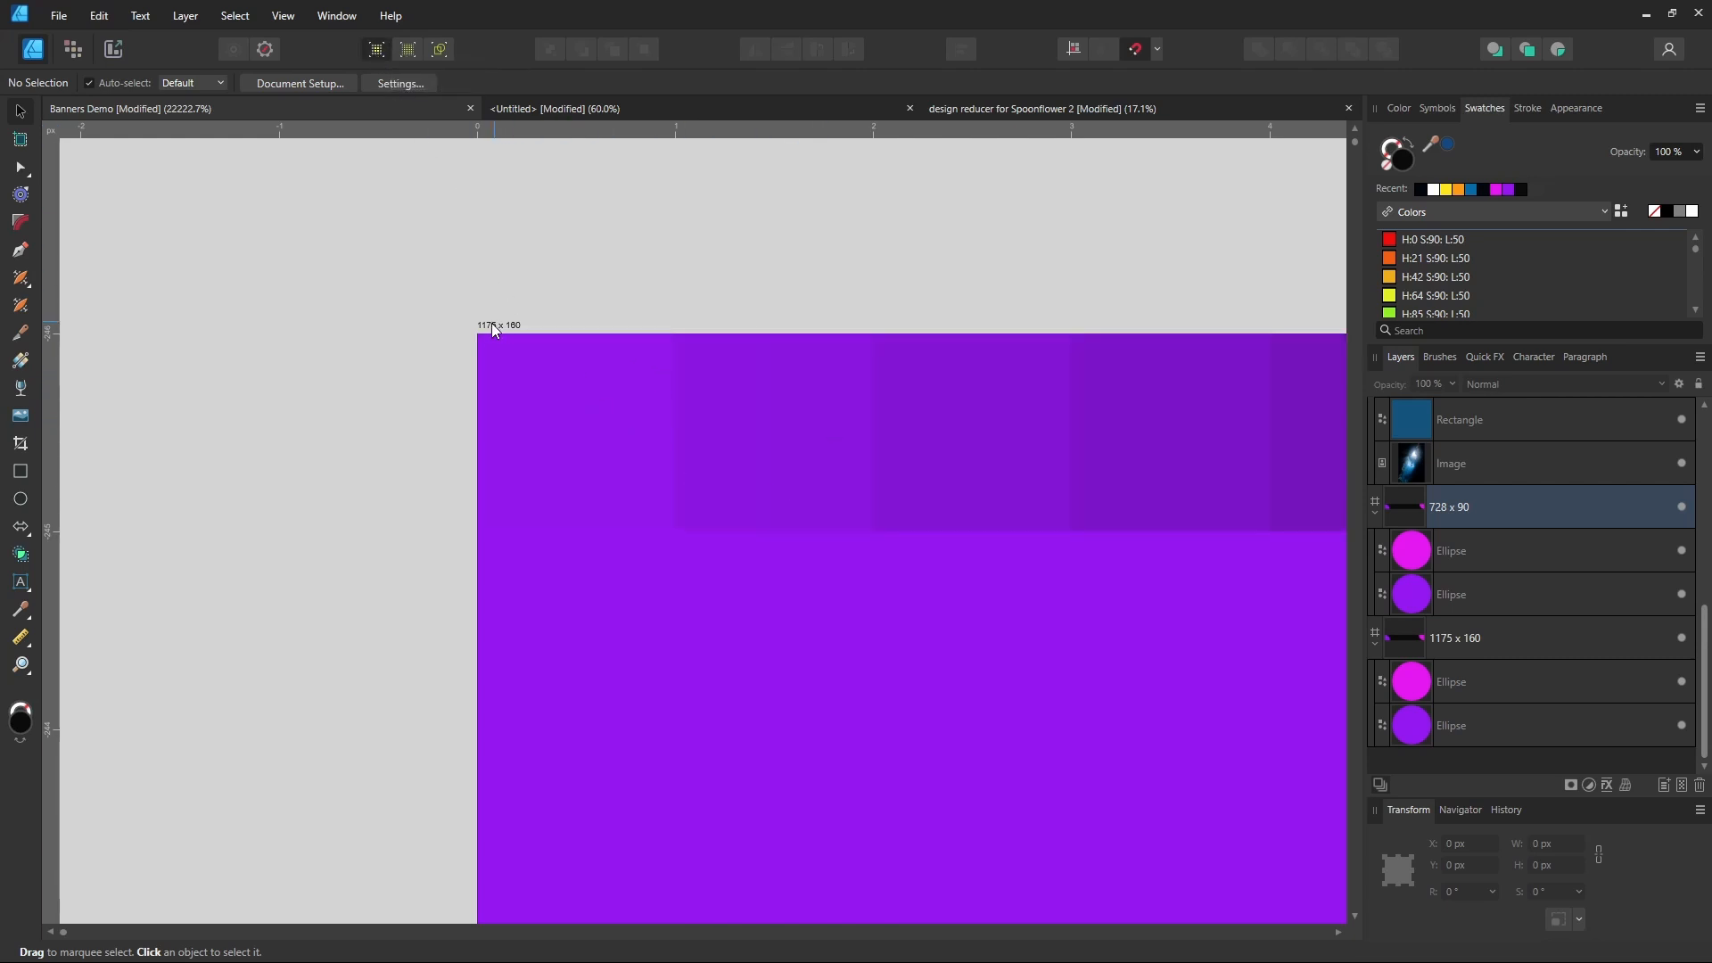
- Move the 1175 x 160 artboard off the pixel grid by about 0.3 px in X and Y, and undo the move
left_click(457, 340)
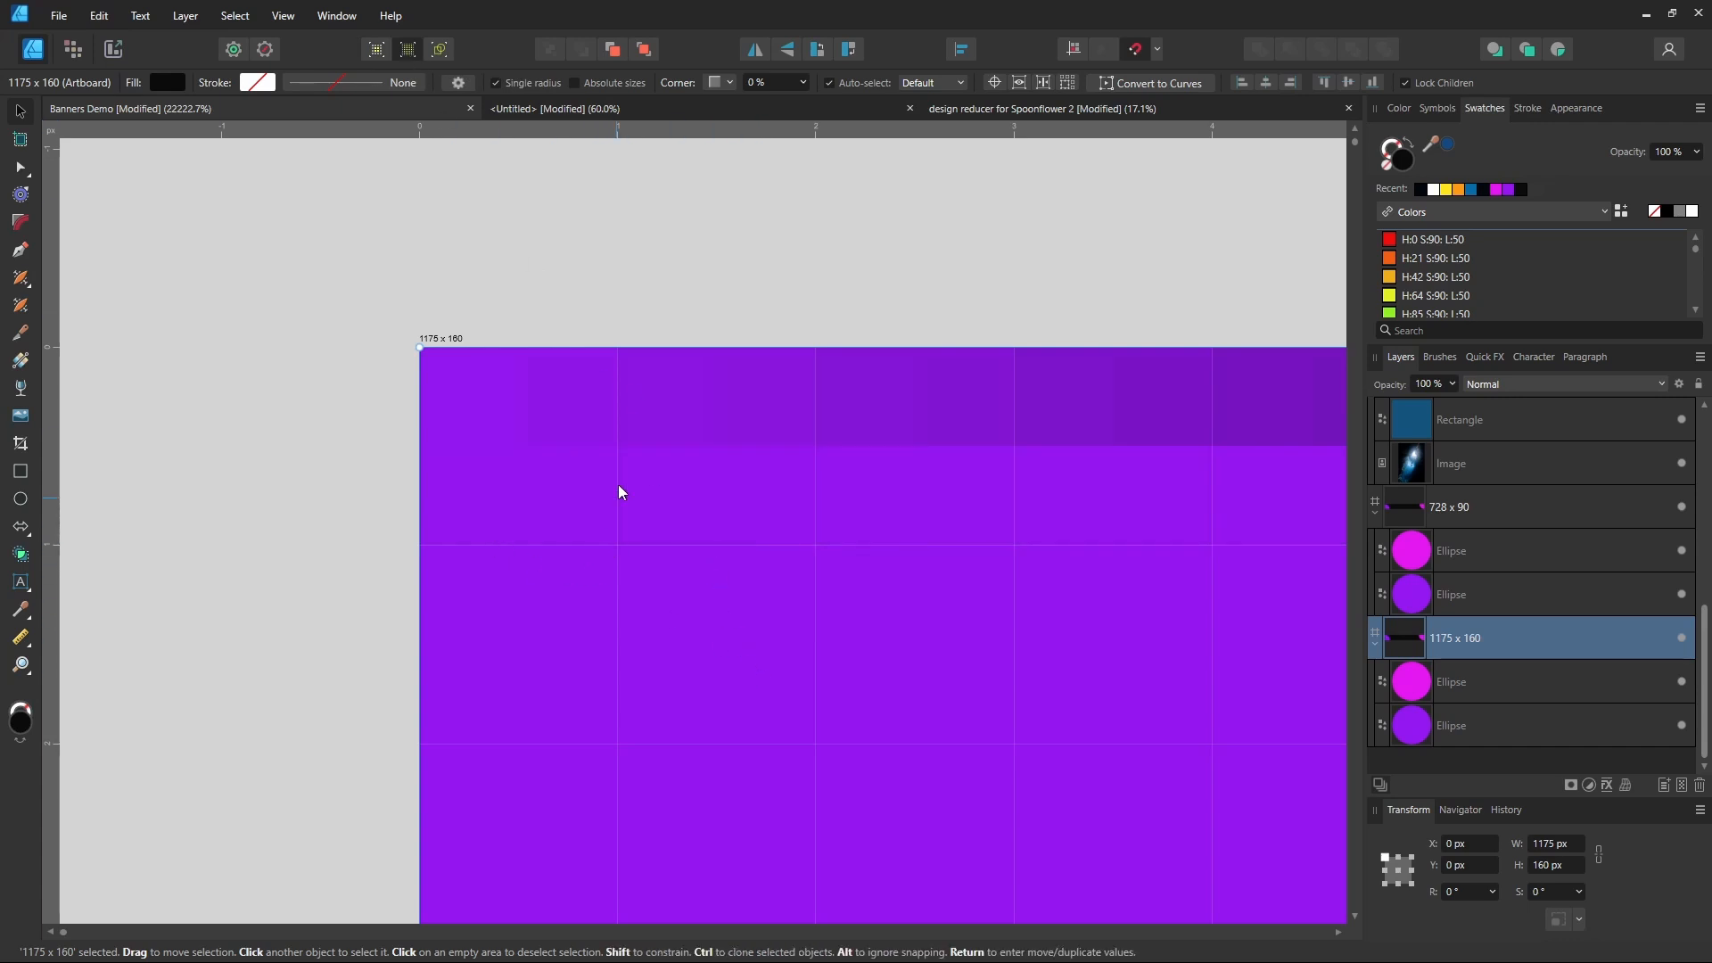
scroll(501, 560, "up", 4)
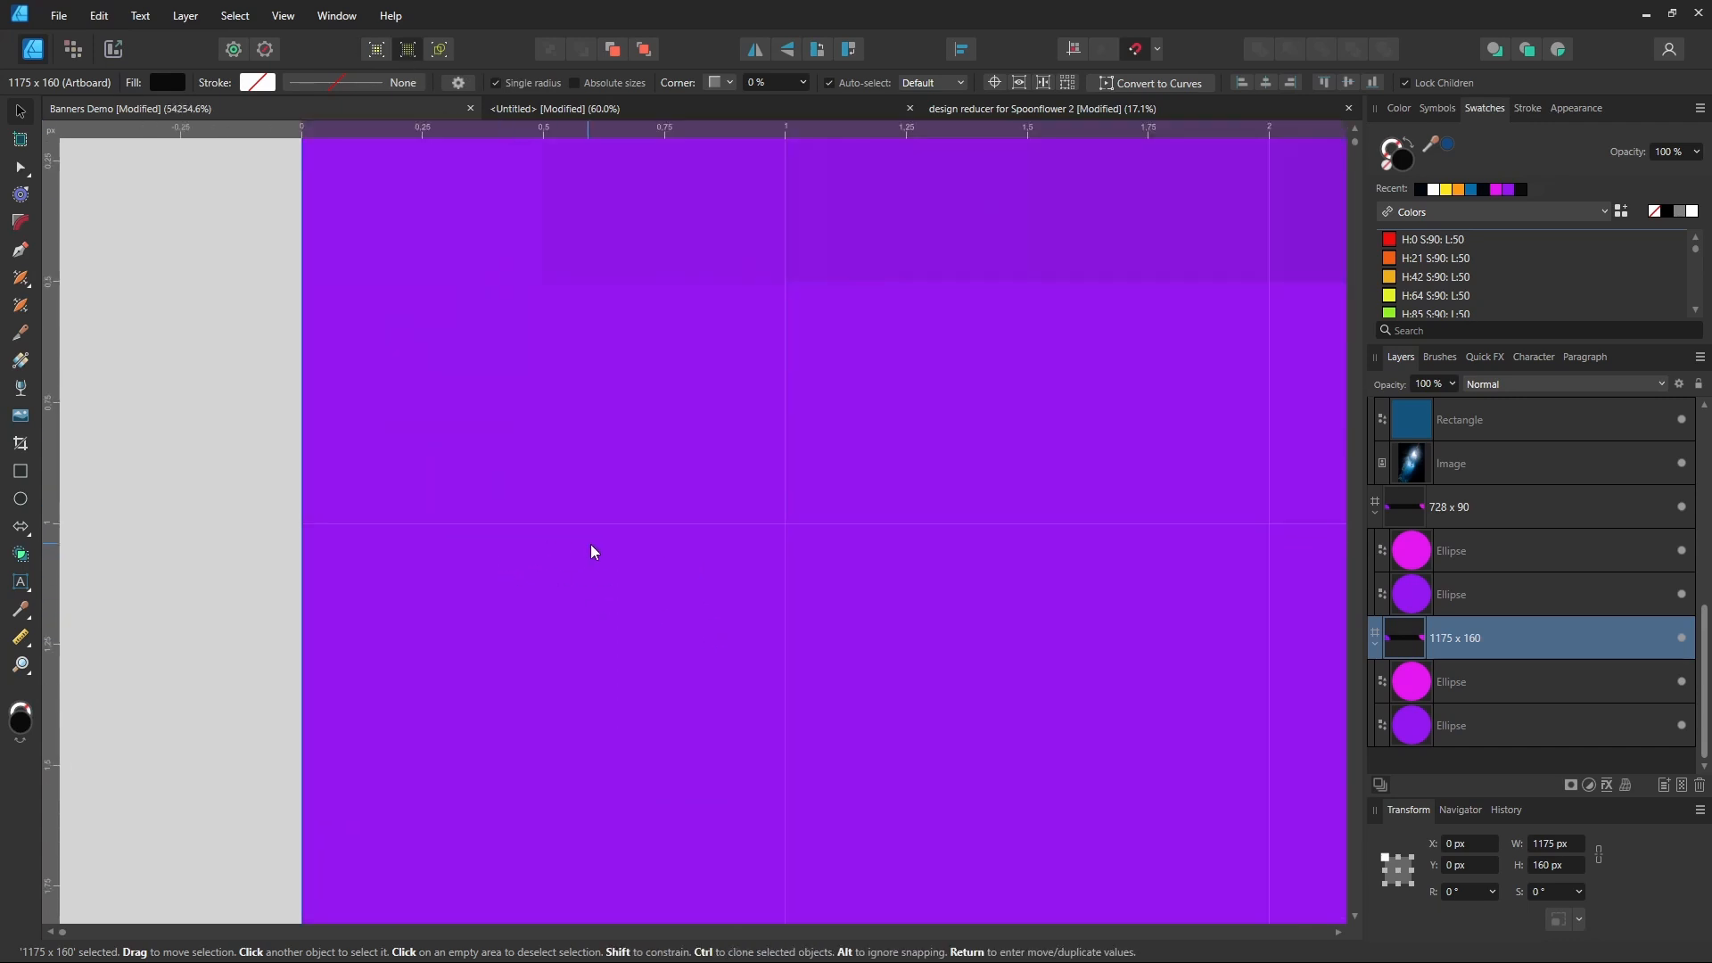
scroll(635, 554, "down", 3)
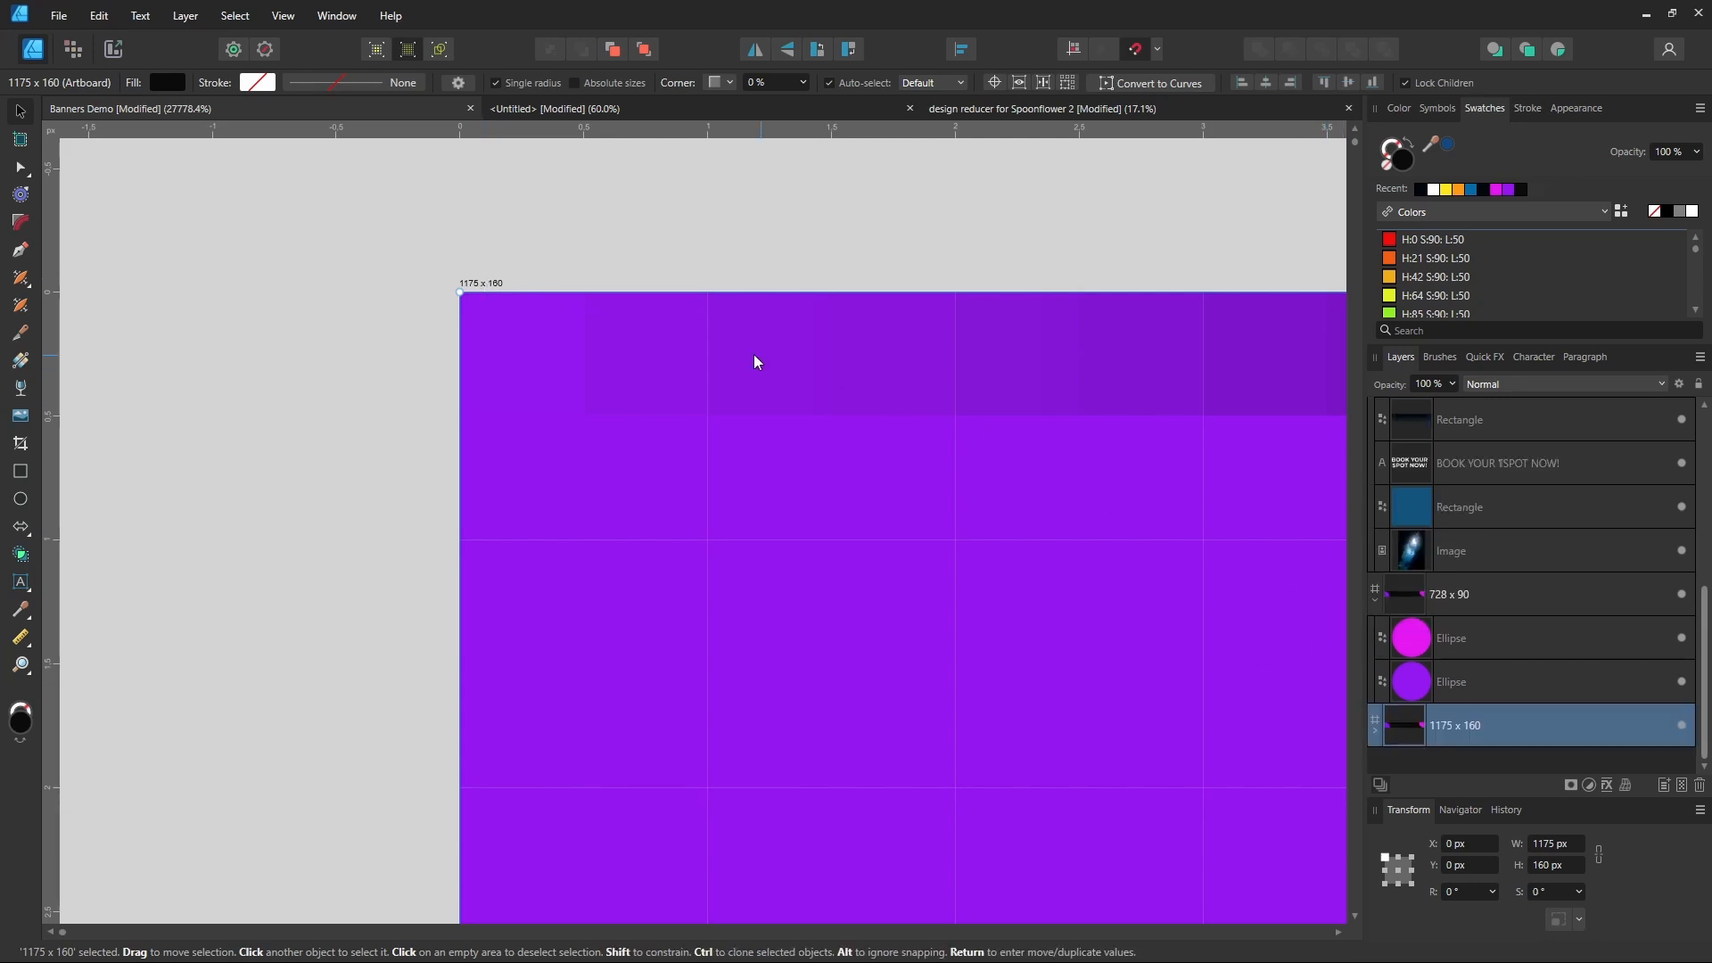
left_click(500, 286)
left_click(477, 284)
left_click_drag(478, 286, 545, 351)
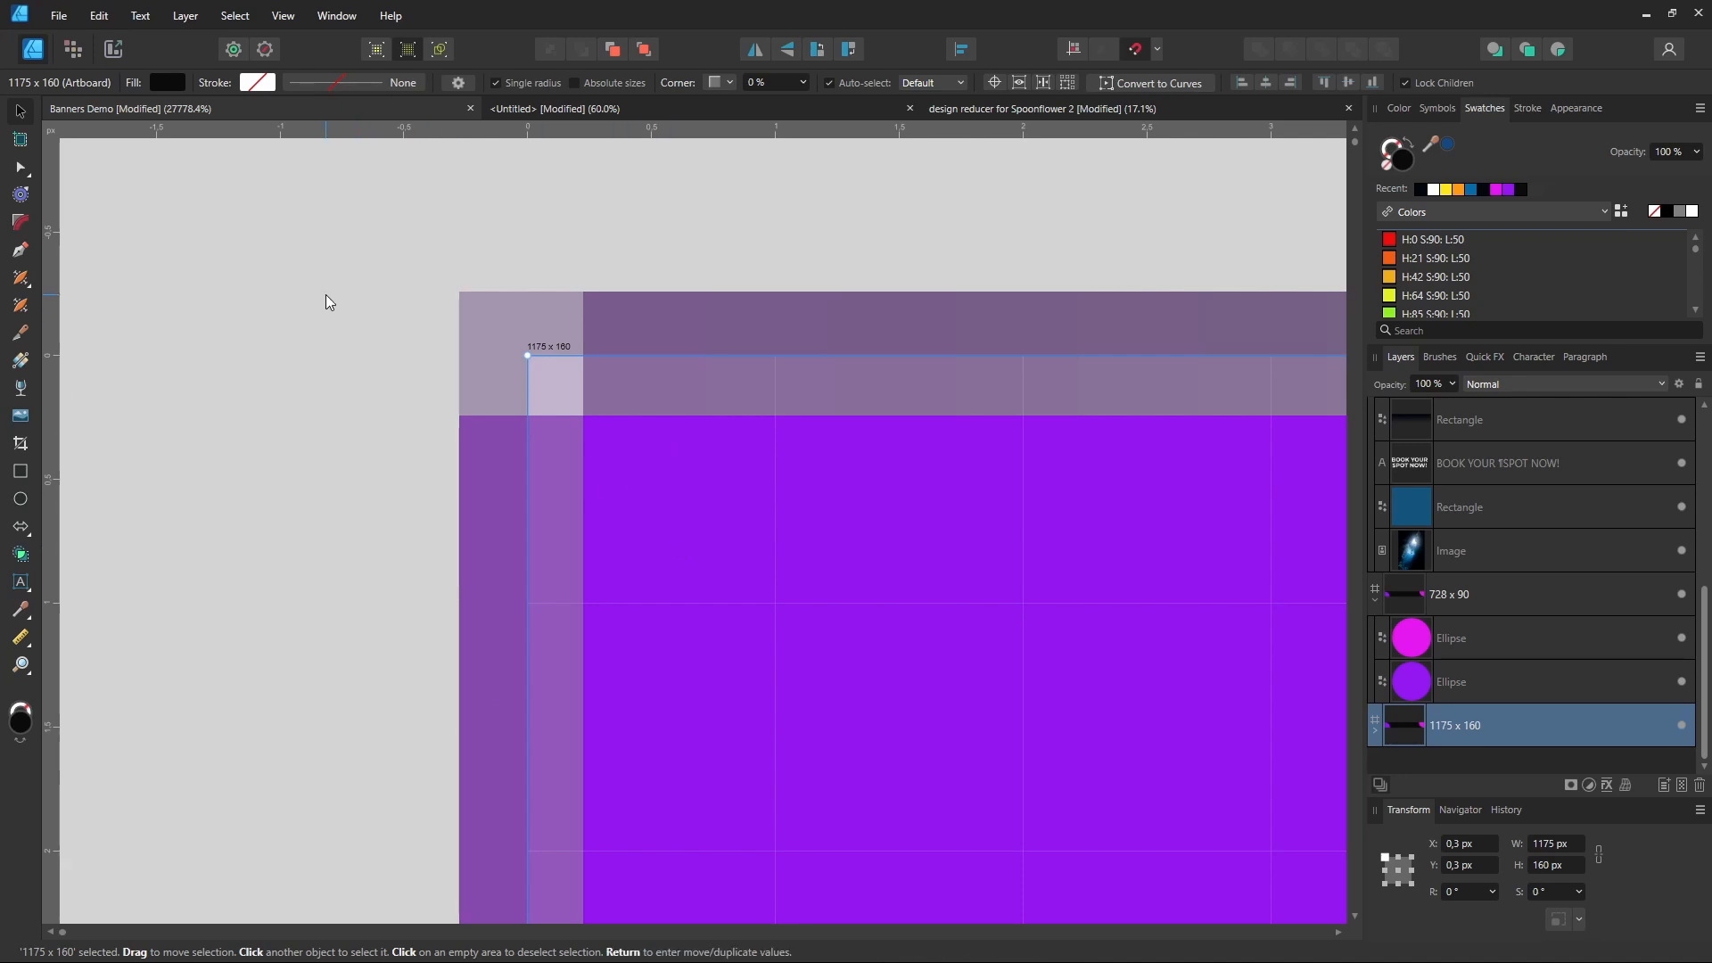
key("ctrl+z")
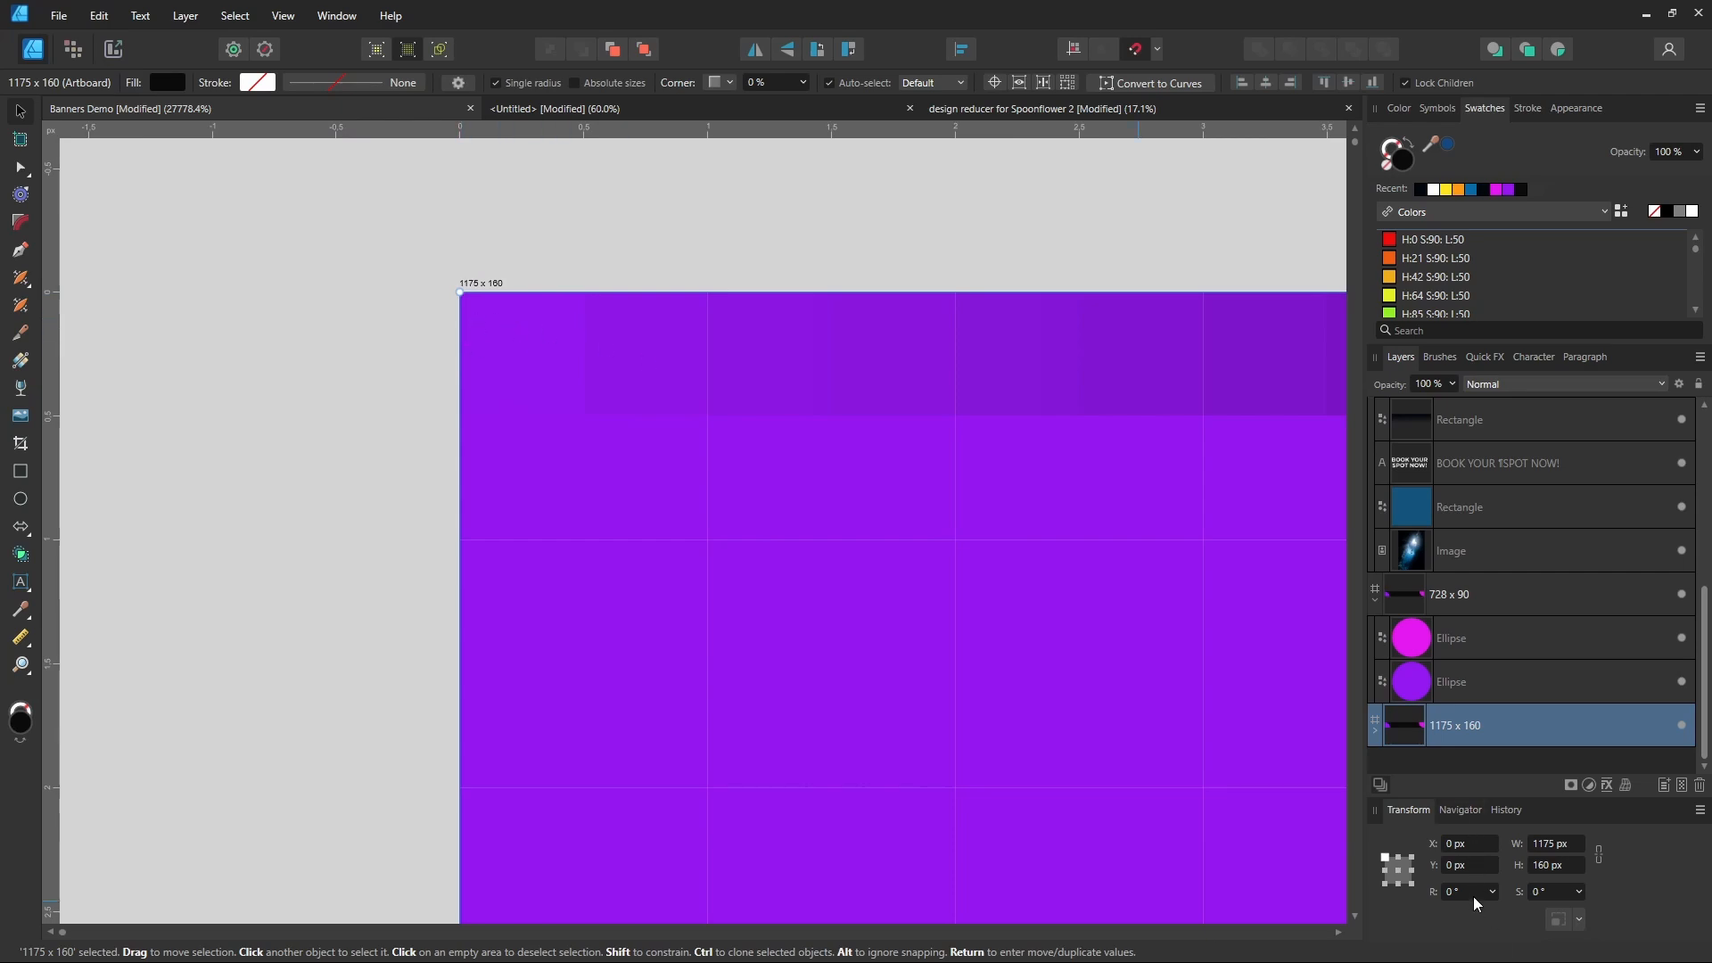
scroll(341, 314, "down", 5)
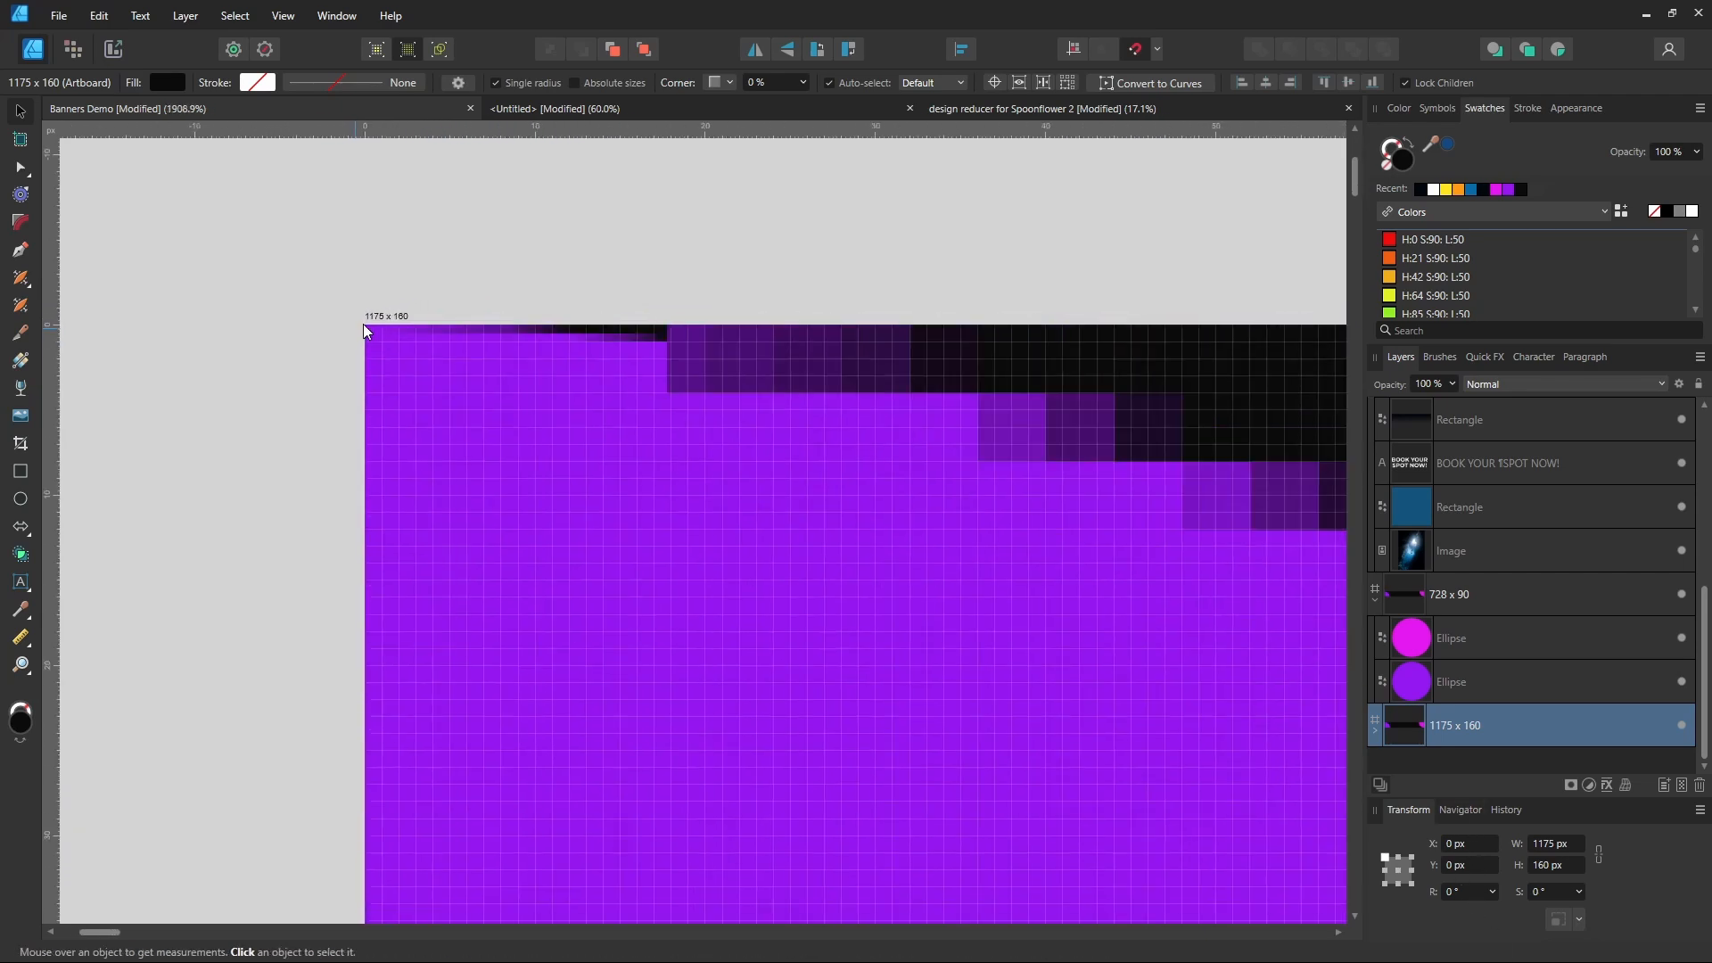
scroll(362, 324, "down", 4)
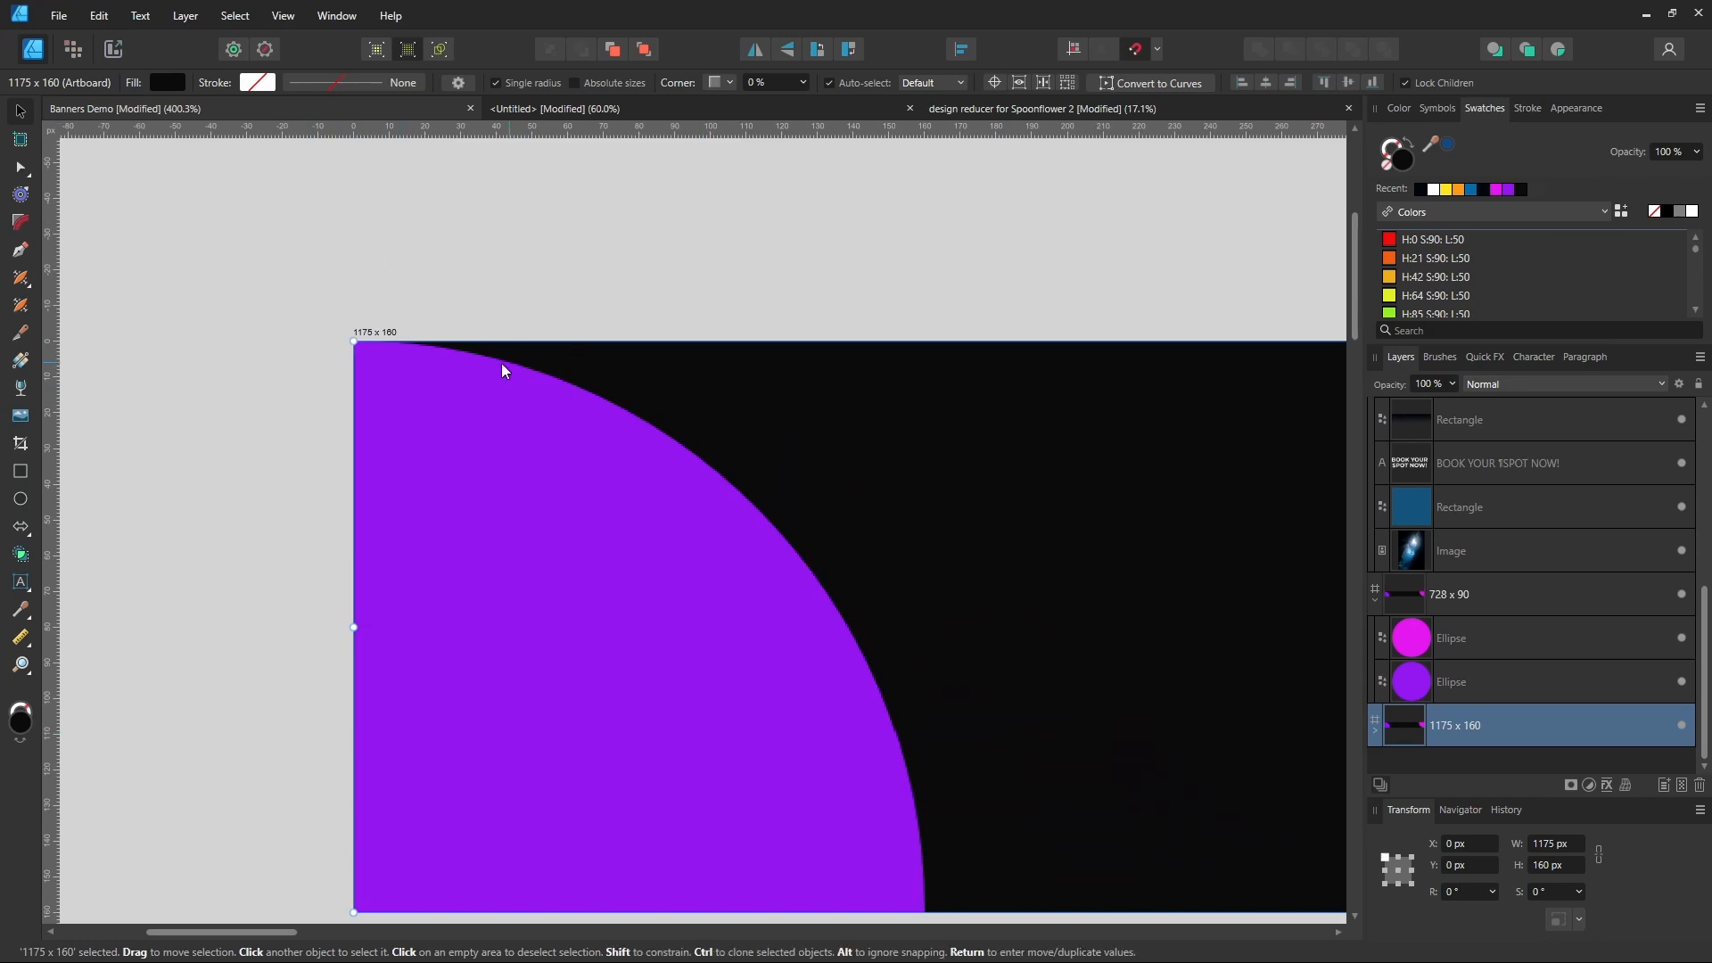
scroll(336, 214, "down", 3)
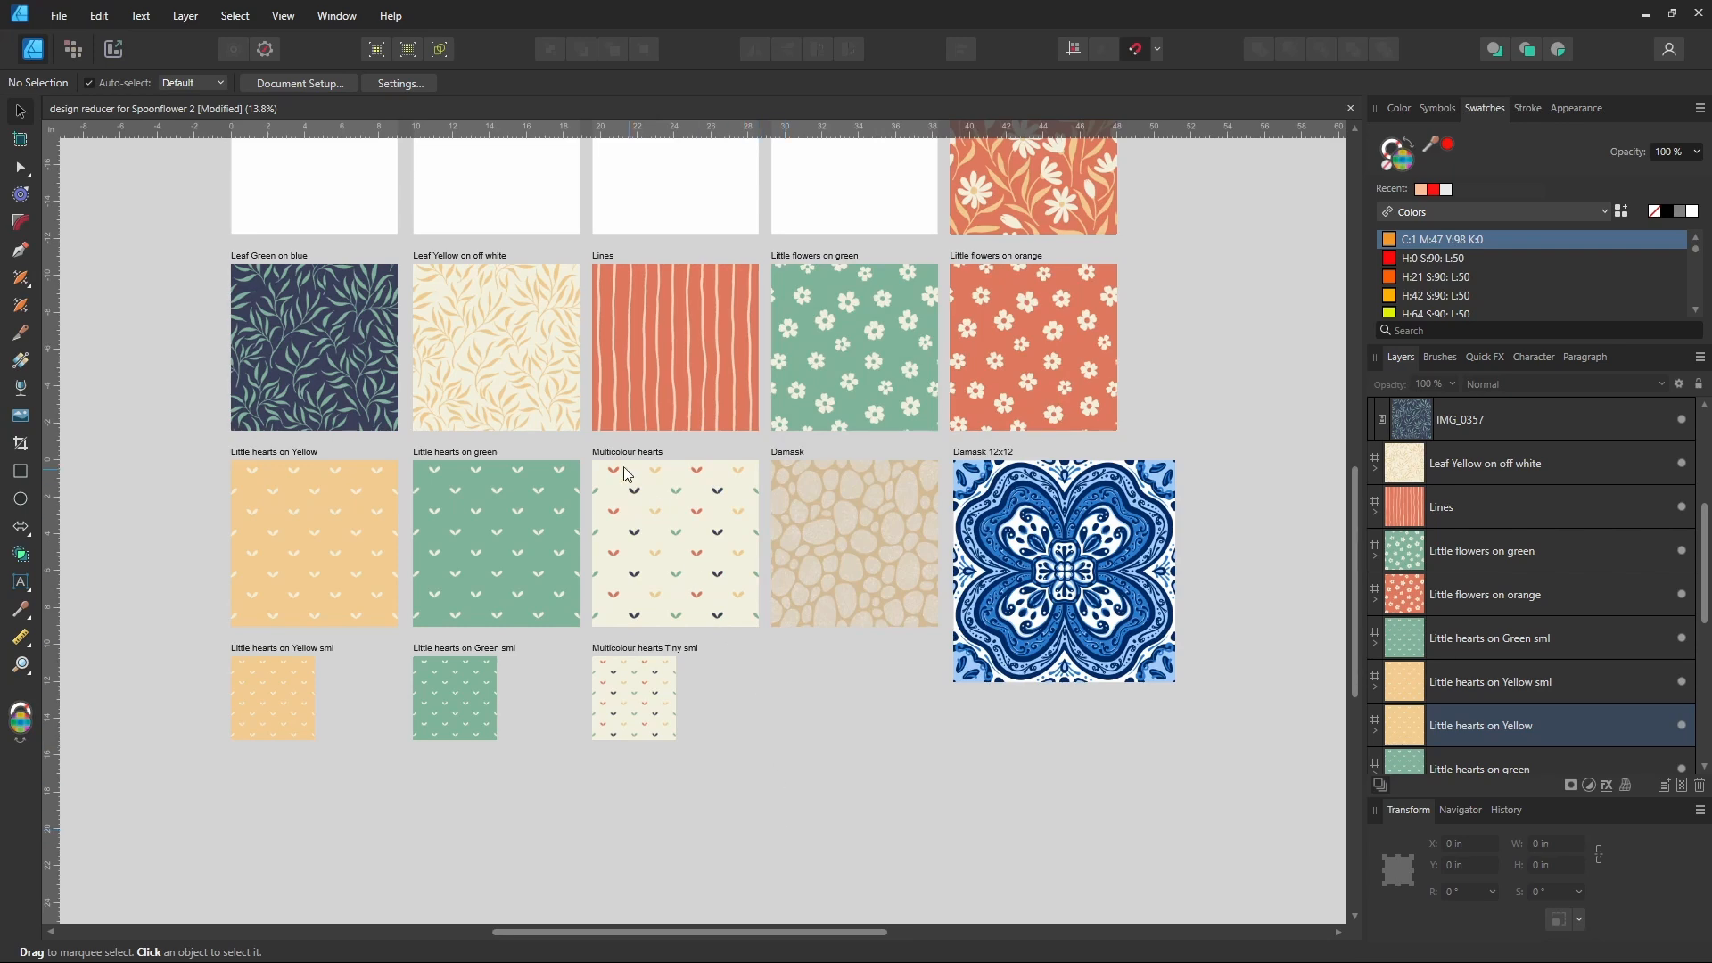
- Set the Spoonflower design's document units to Pixels and check the pixel position of the Little hearts on Yellow artboard
left_click(479, 355)
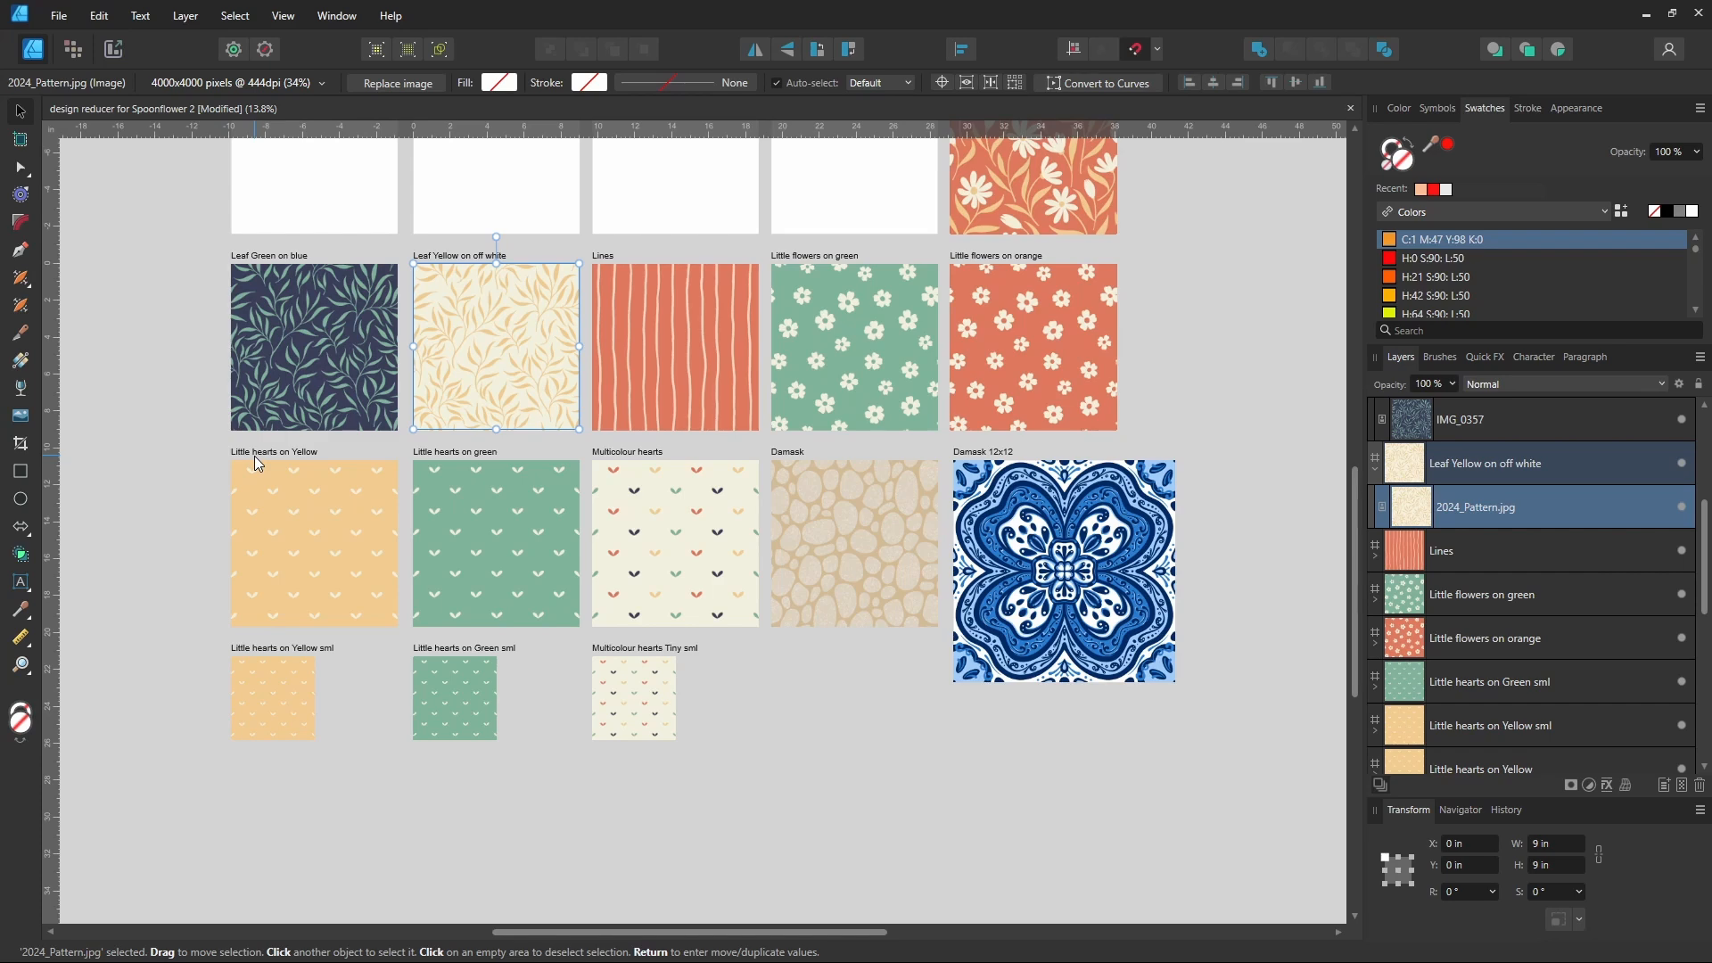
left_click(59, 17)
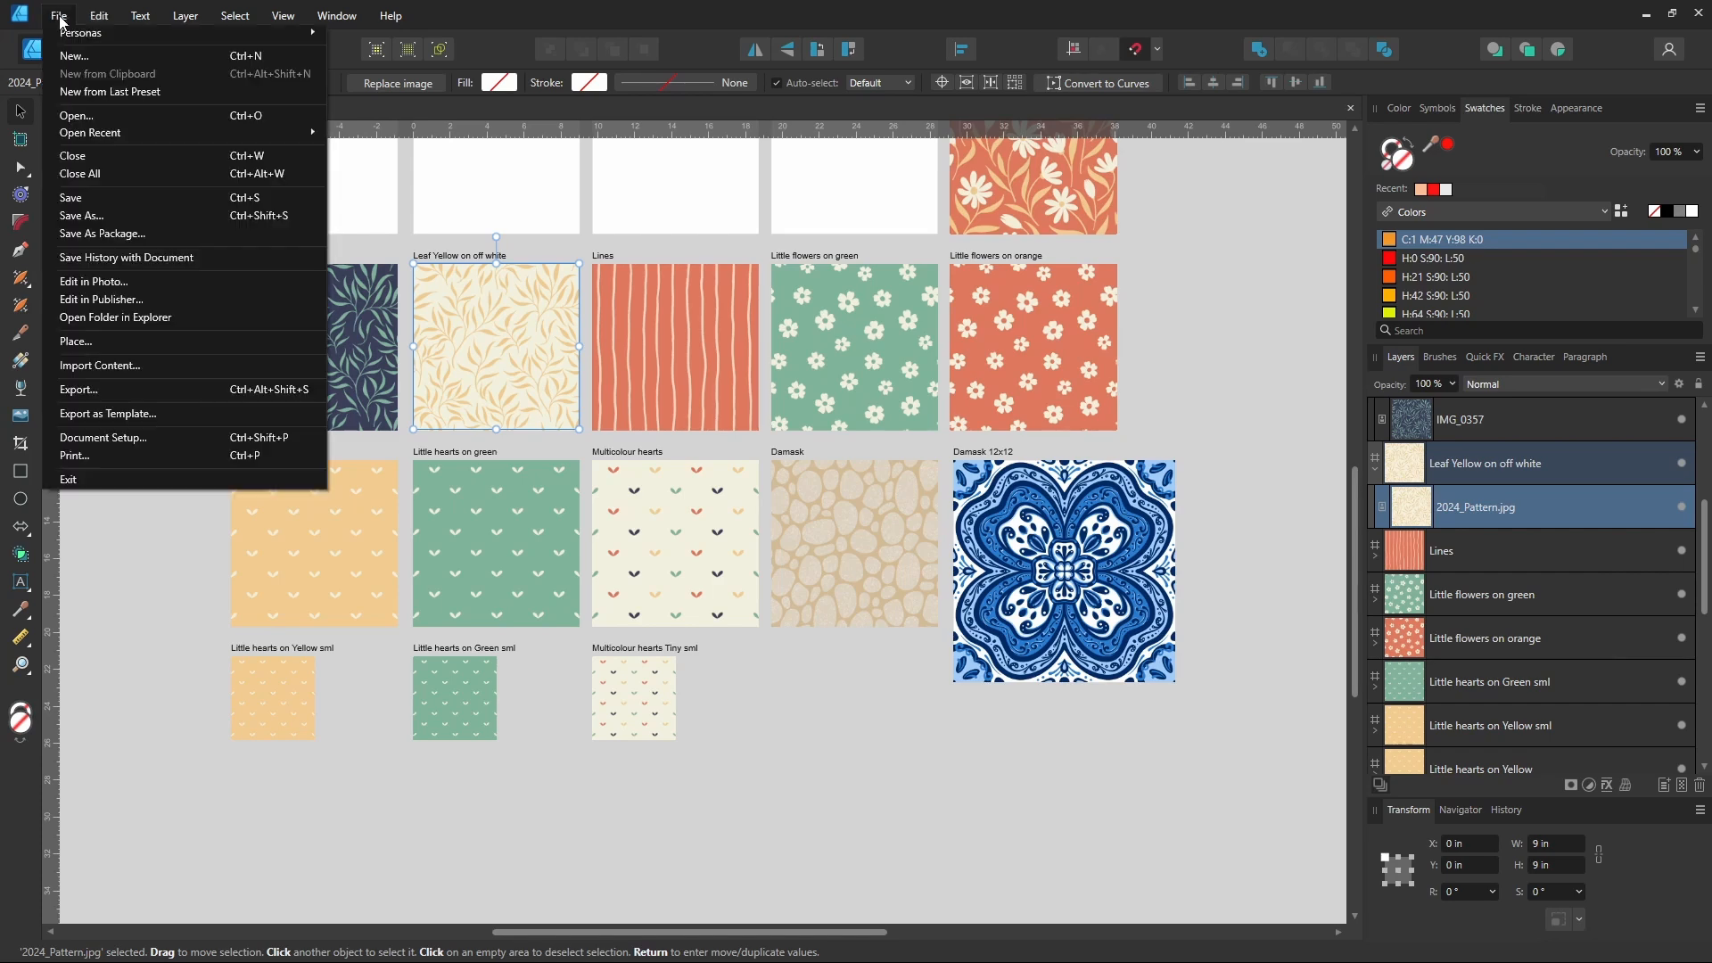
left_click(120, 436)
left_click(912, 377)
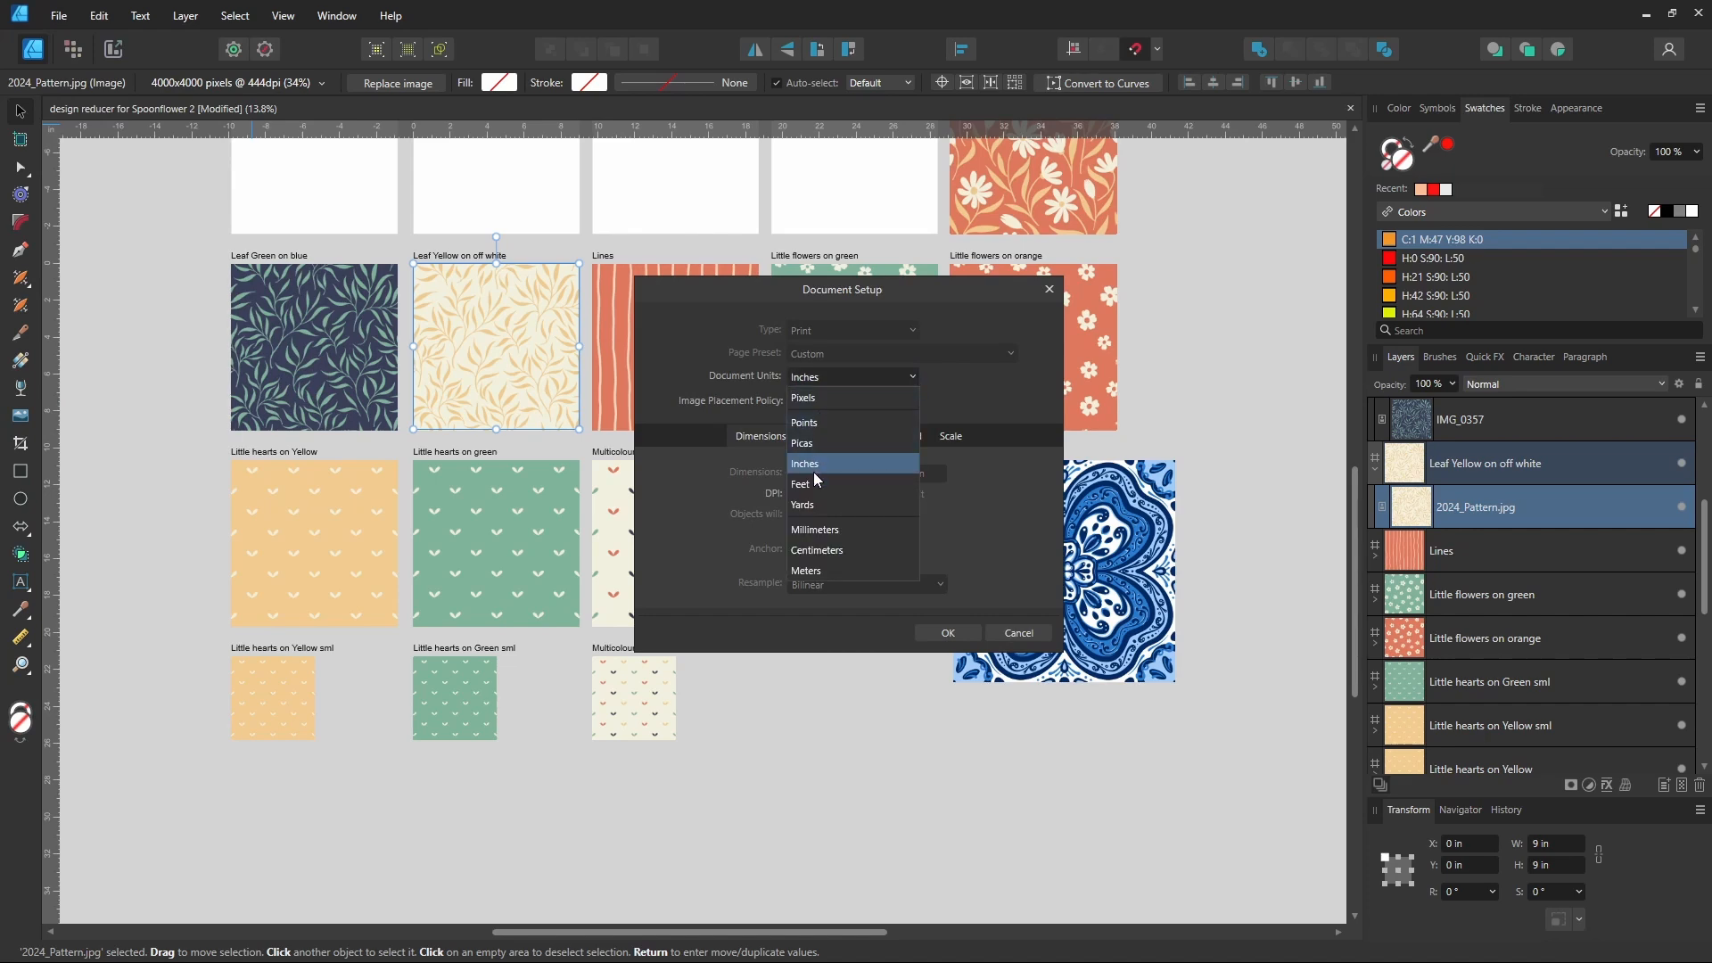
left_click(816, 403)
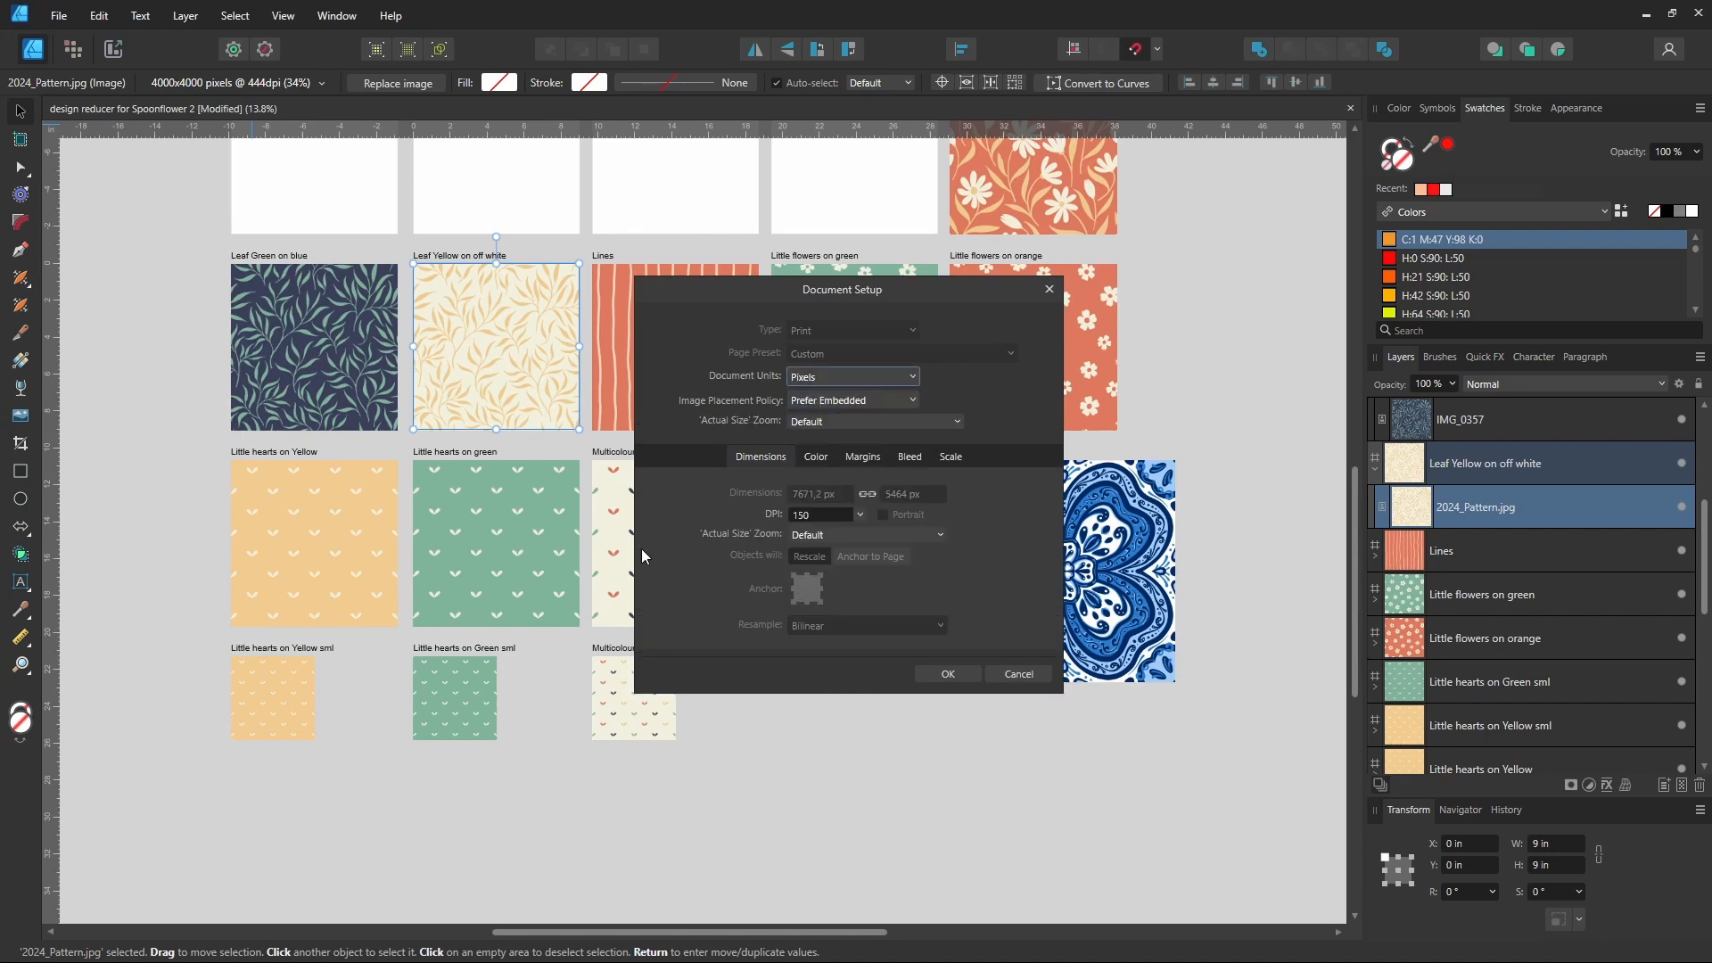
left_click(961, 674)
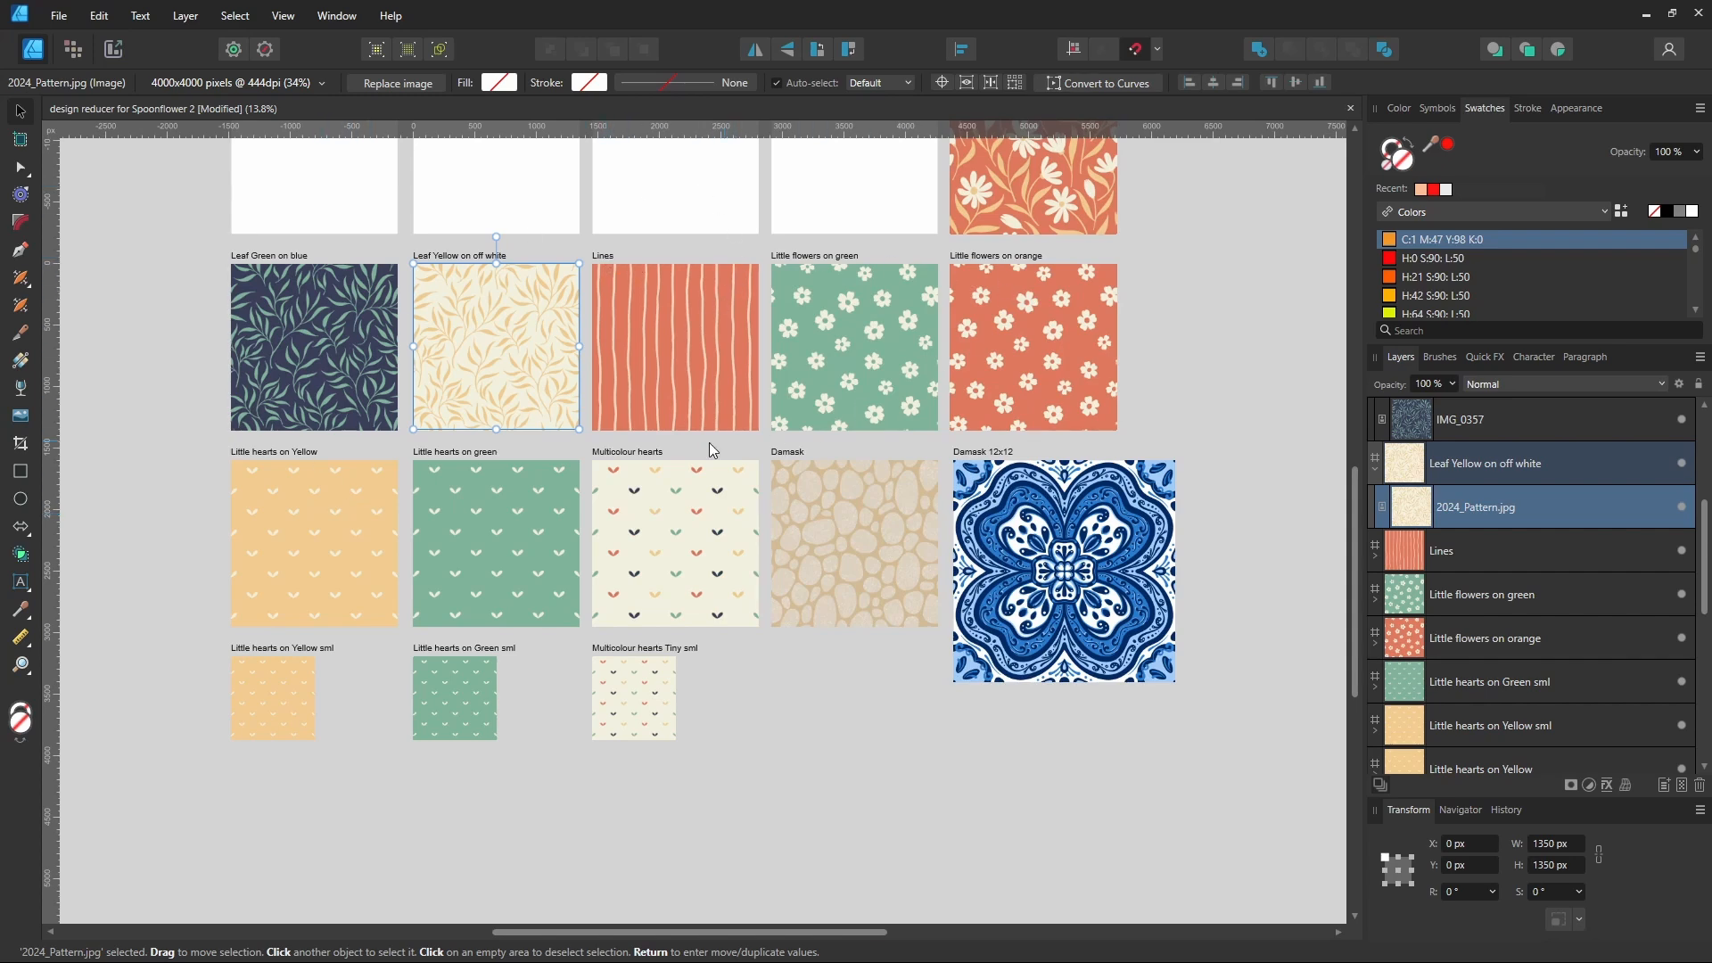
left_click(262, 451)
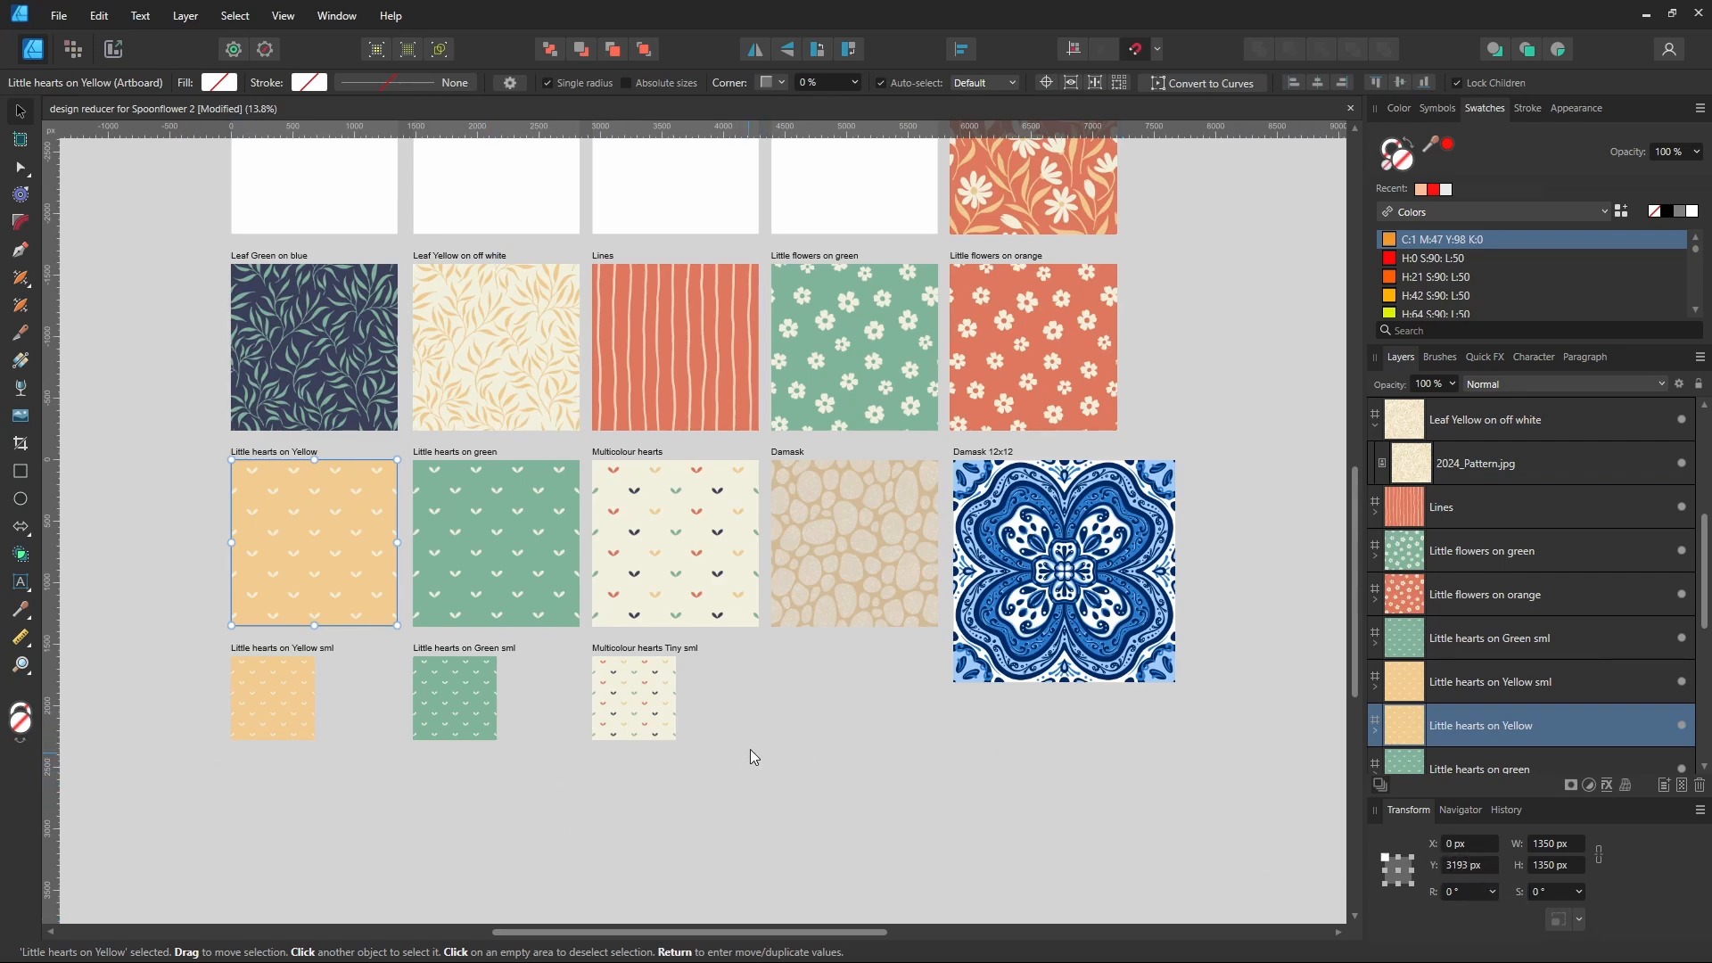
left_click(746, 716)
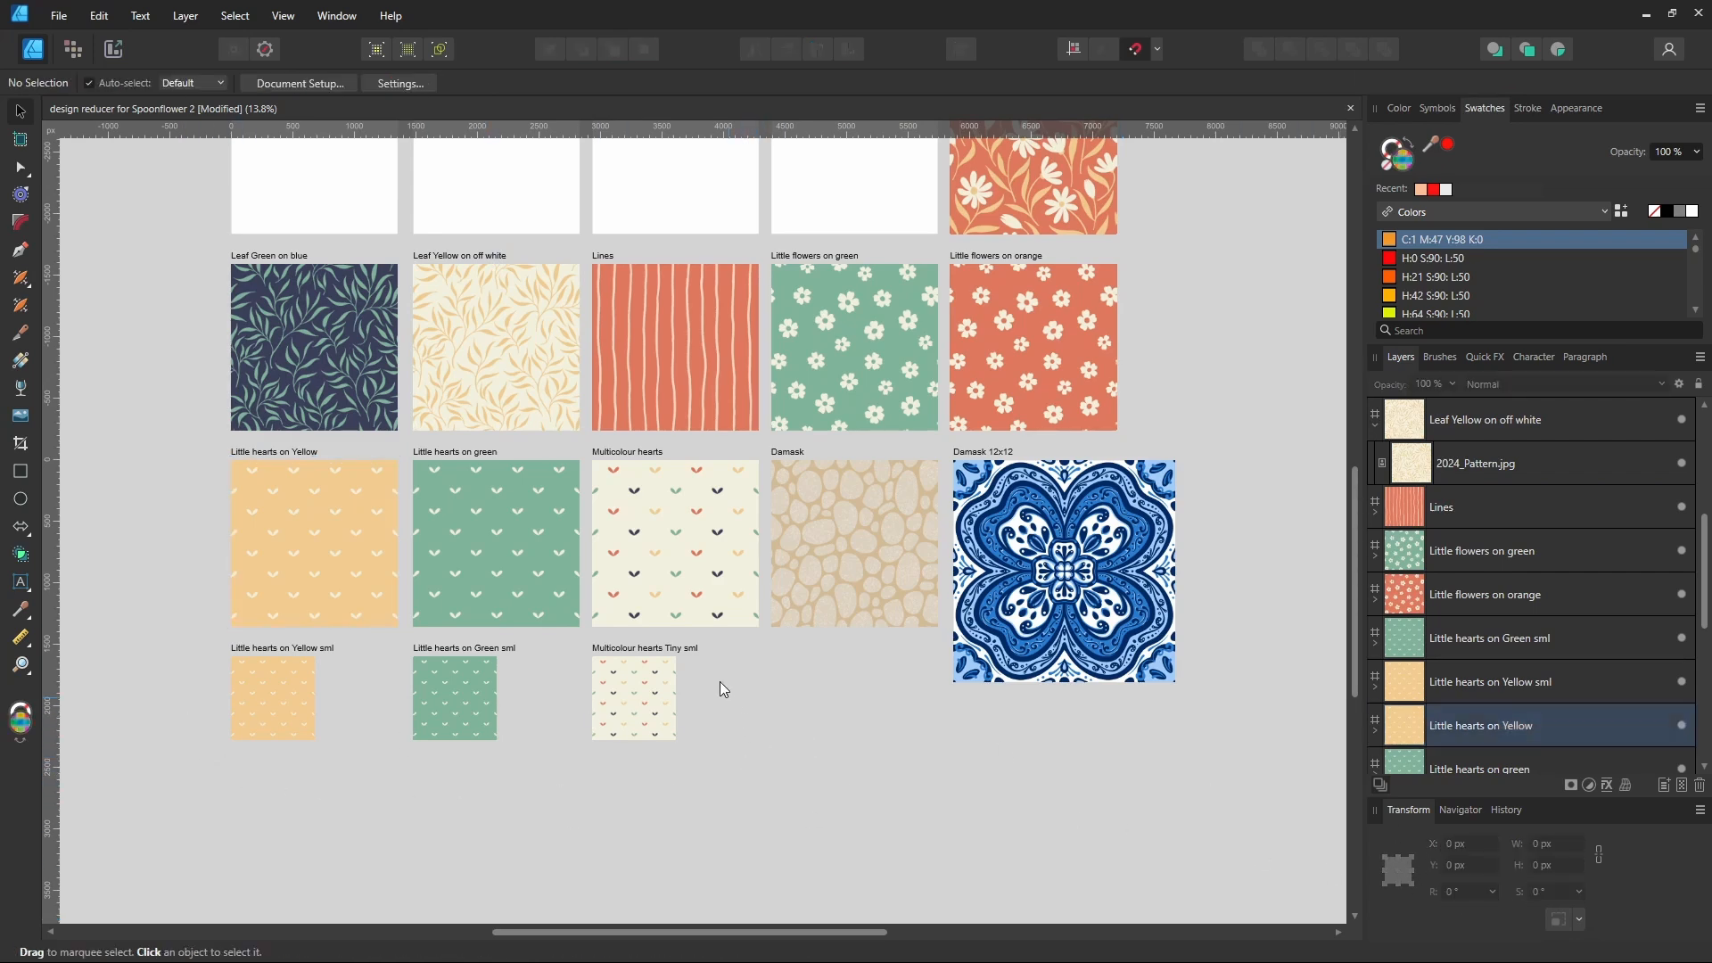
- Set the document units back to Inches in the Spoonflower design's document setup
left_click(58, 15)
left_click(100, 438)
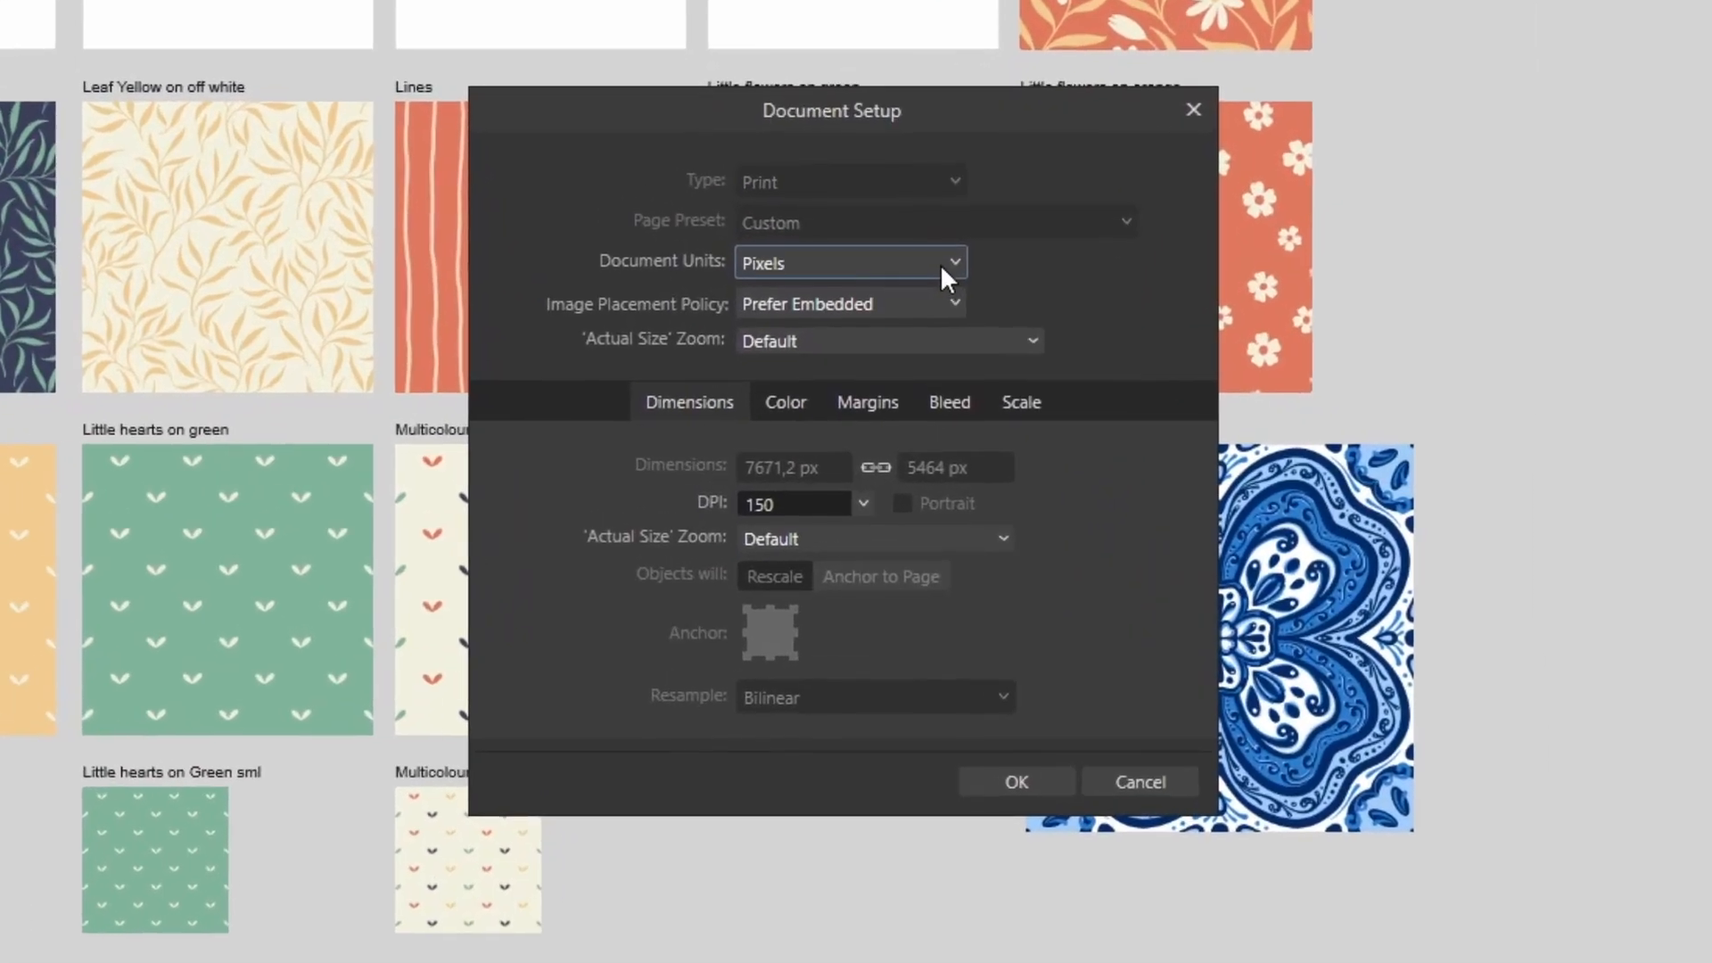
left_click(931, 313)
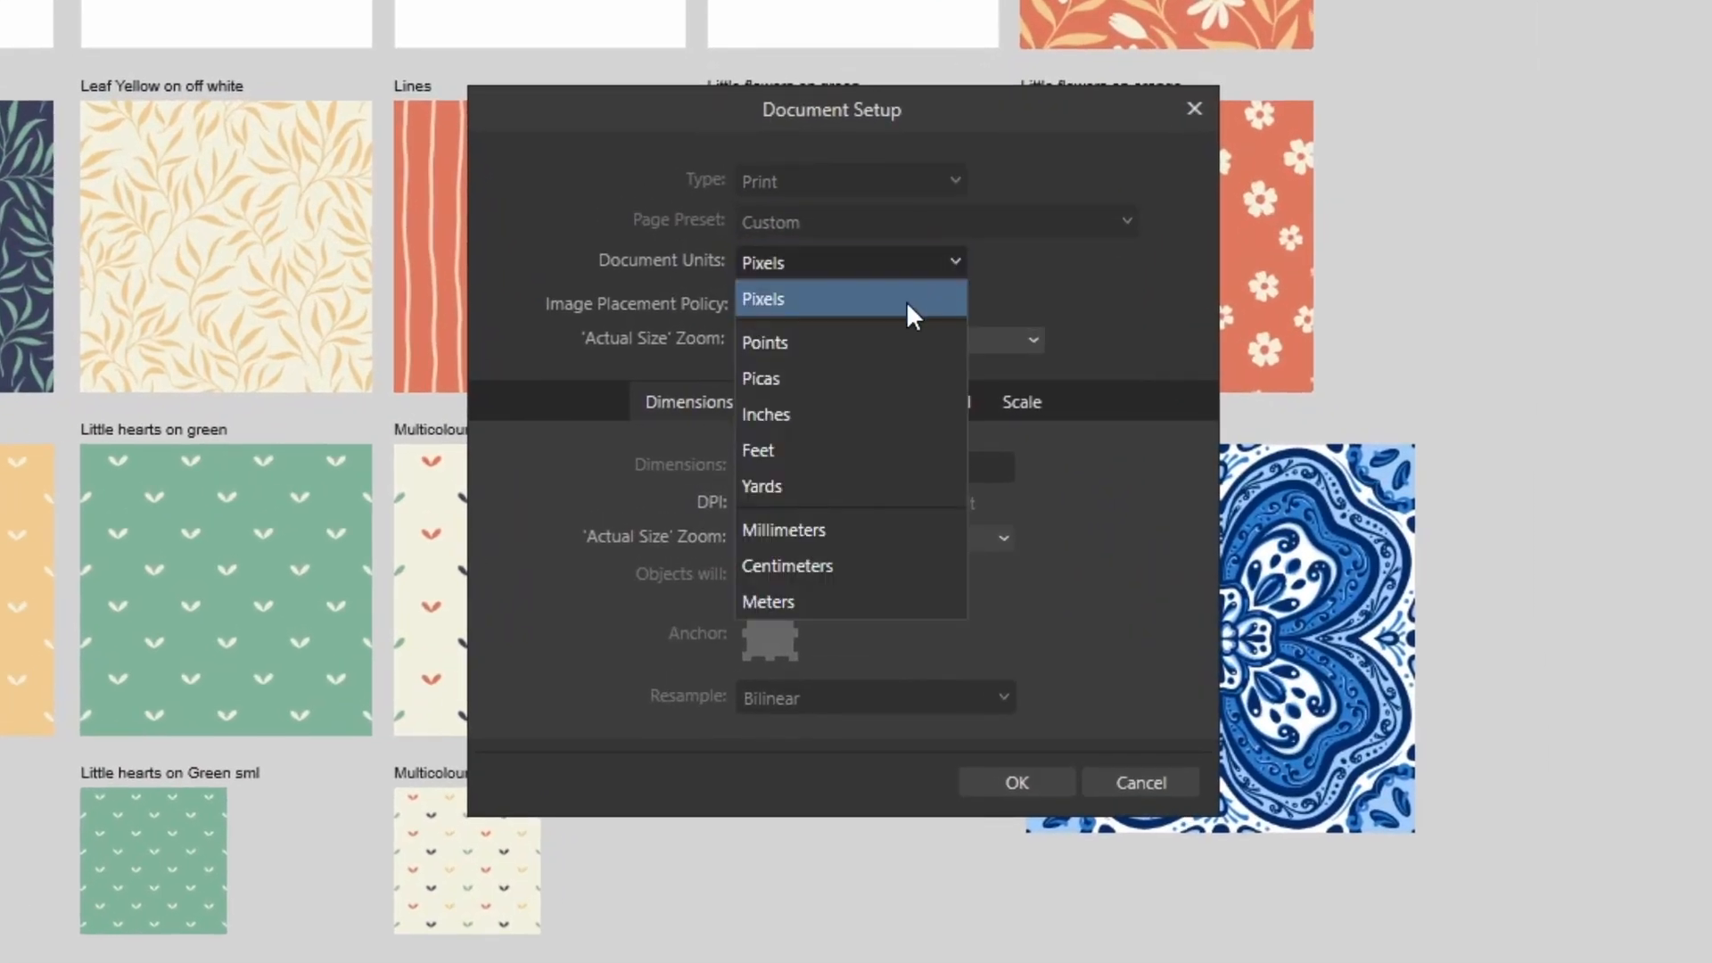
left_click(791, 412)
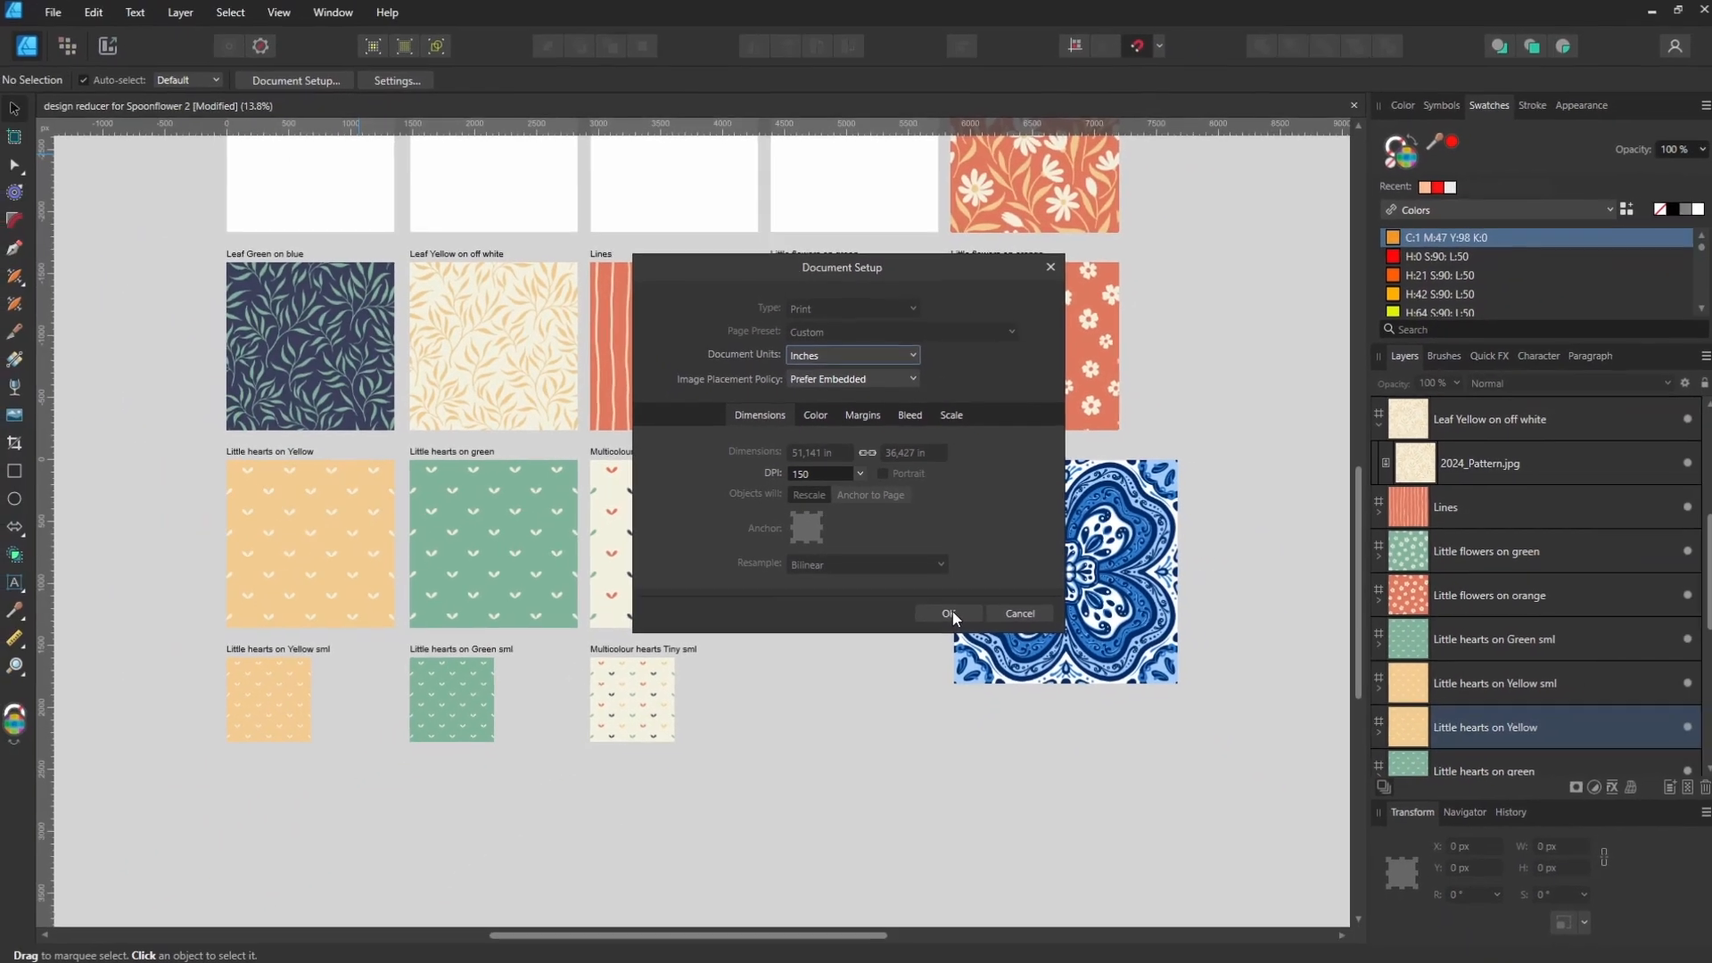
left_click(1021, 711)
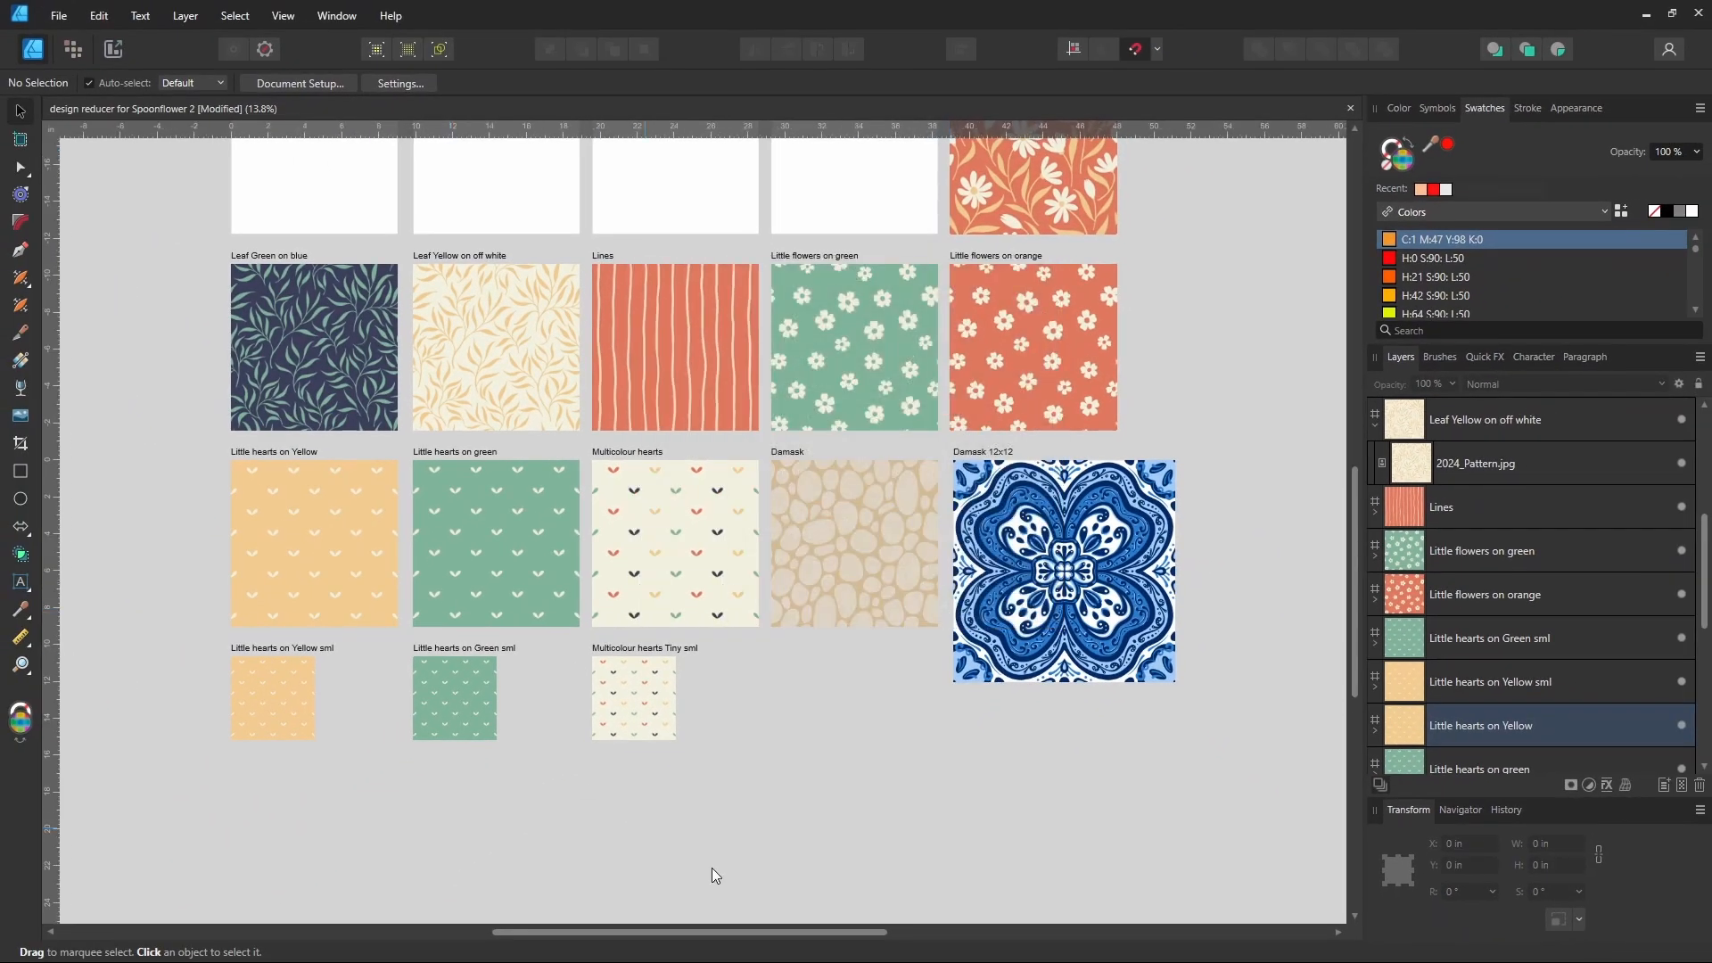